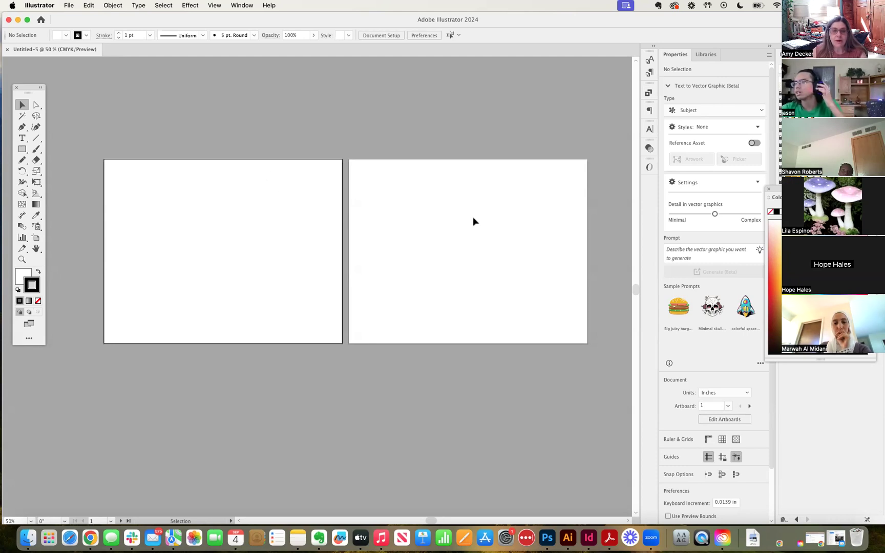
# Switch briefly to the browser and back, then restore the Illustrator window to fill the screen
pyautogui.moveTo(444, 134); pyautogui.dragTo(406, 124)
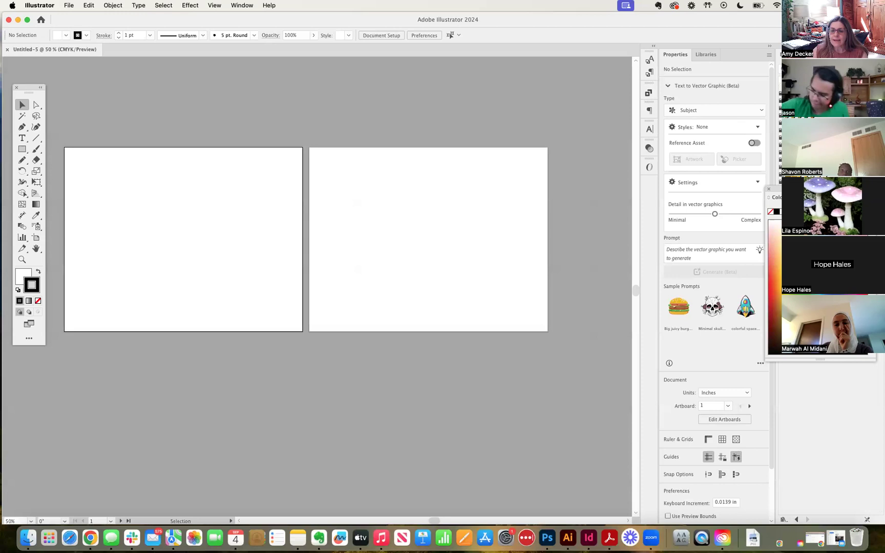
pyautogui.click(91, 537)
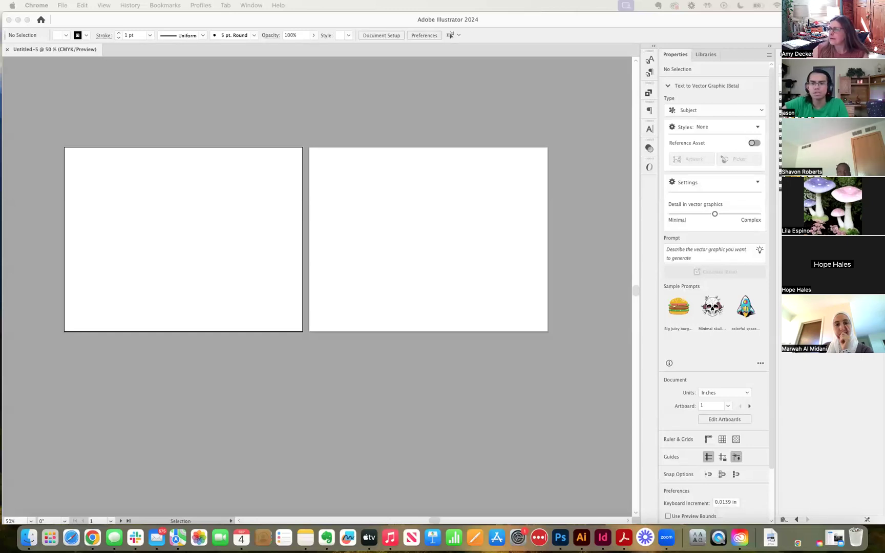
pyautogui.click(448, 20)
pyautogui.moveTo(392, 21); pyautogui.dragTo(389, 156)
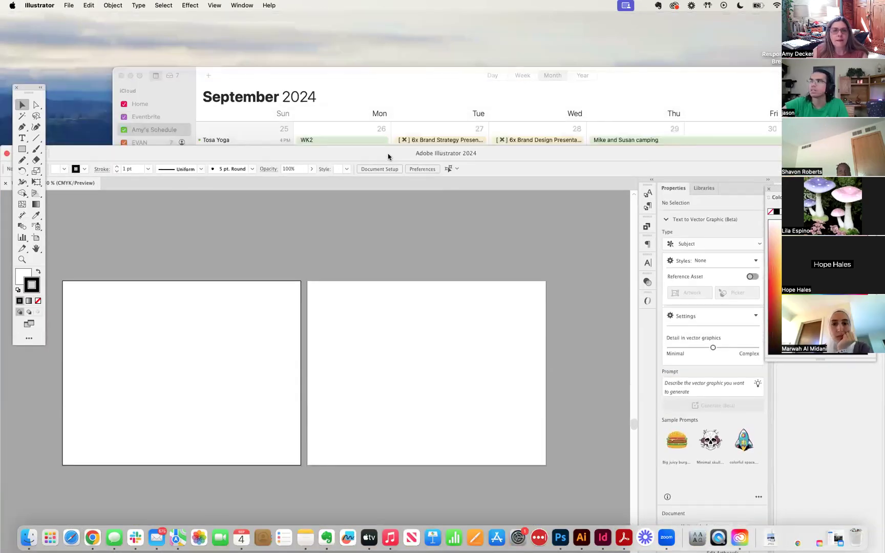
pyautogui.doubleClick(389, 156)
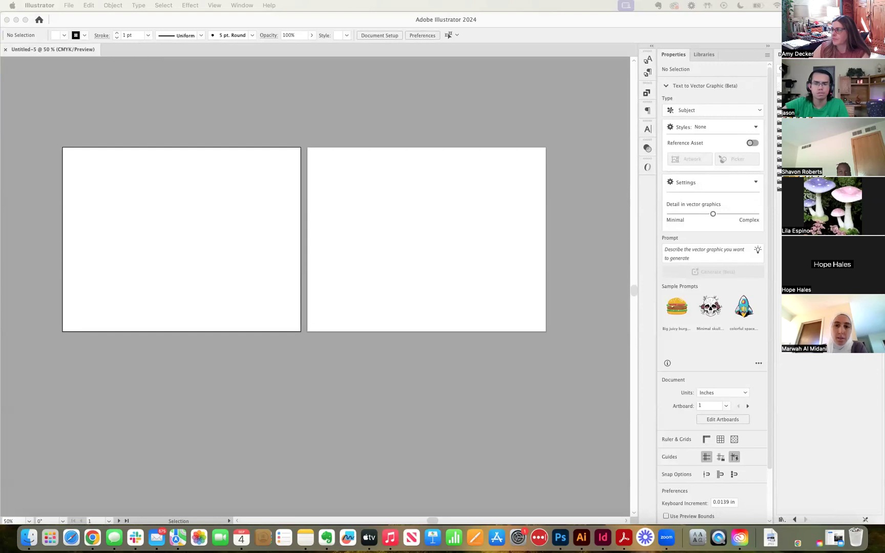
# In Mural, open F24 Graphic Design 1 > Project 2 Drawing Vector Graphics, then return to Illustrator
pyautogui.moveTo(884, 20); pyautogui.dragTo(807, 49)
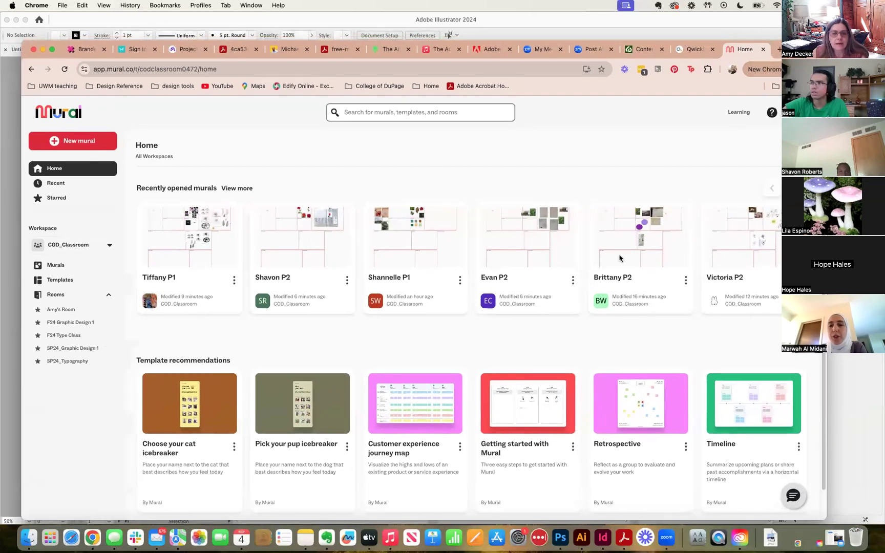
pyautogui.click(75, 322)
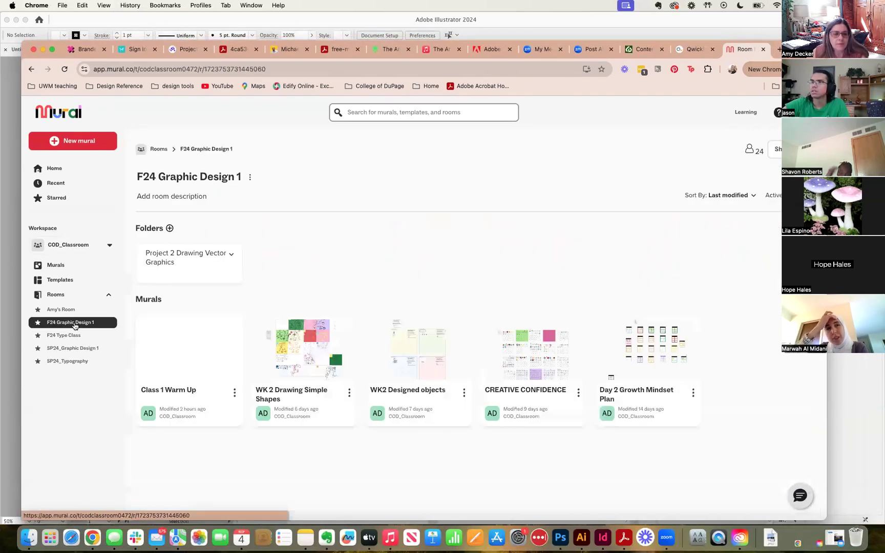
pyautogui.click(162, 252)
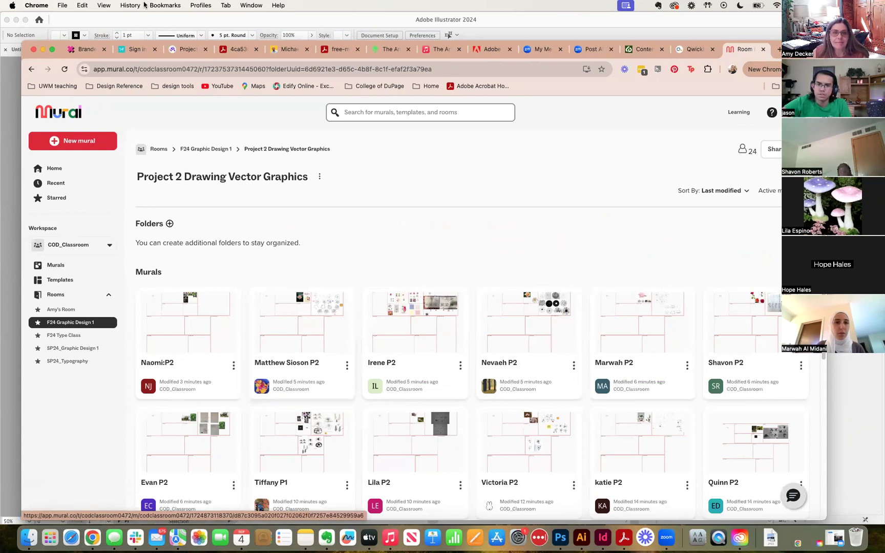
pyautogui.click(52, 41)
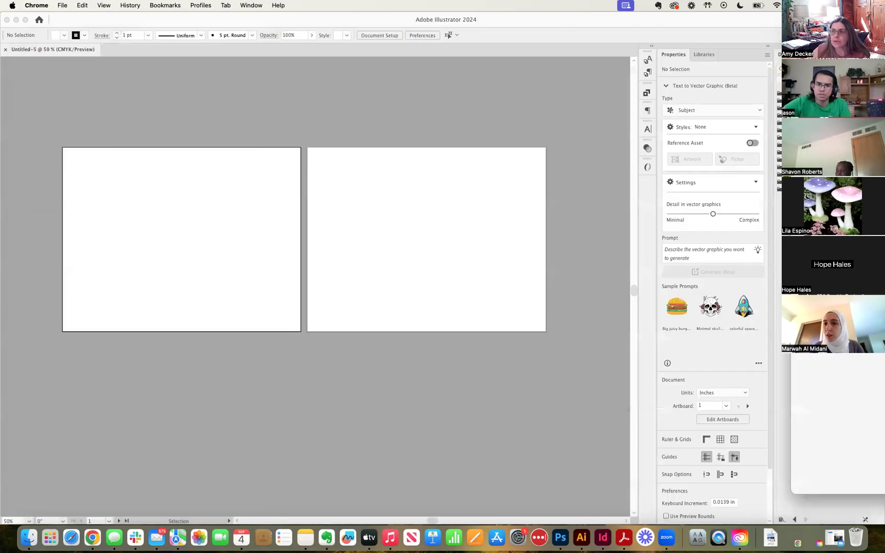
pyautogui.click(69, 5)
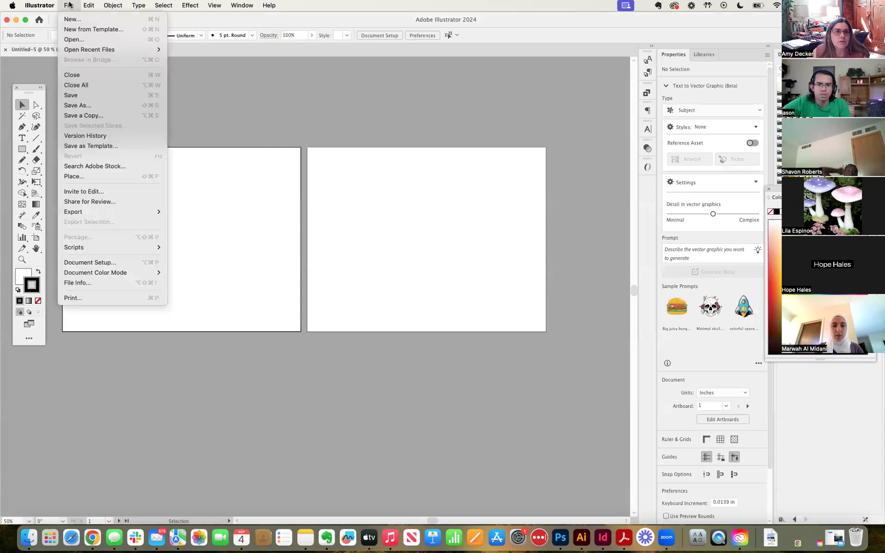
pyautogui.click(73, 19)
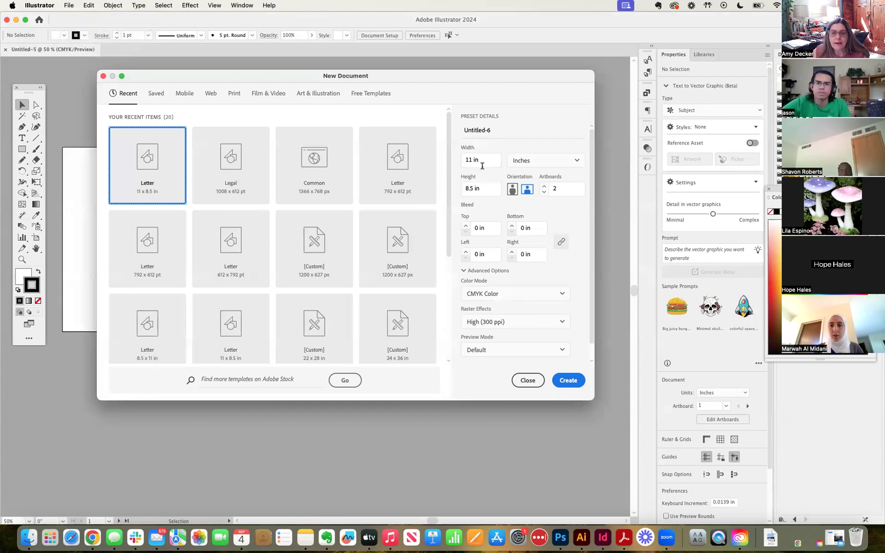
pyautogui.click(544, 193)
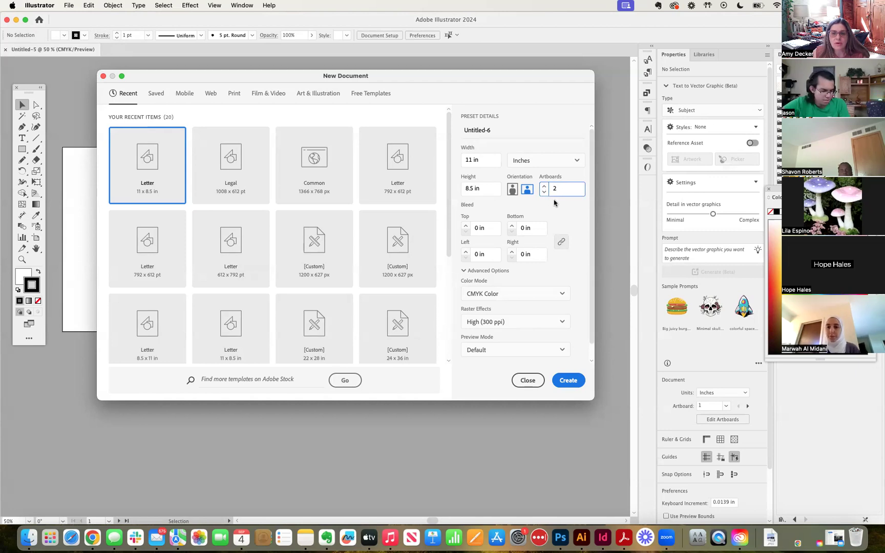
pyautogui.click(525, 383)
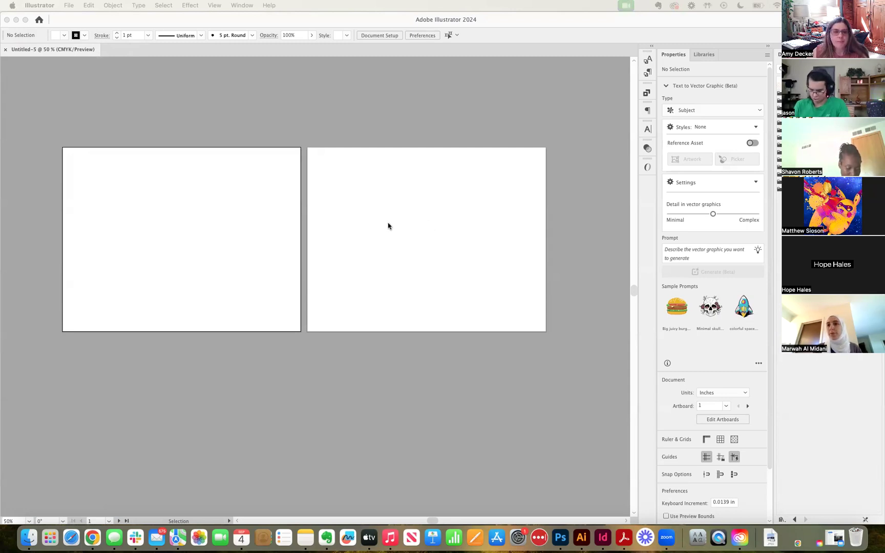
# Load the flower sketch PDF from Downloads with File > Place, ready to drop on the artboard
pyautogui.click(256, 242)
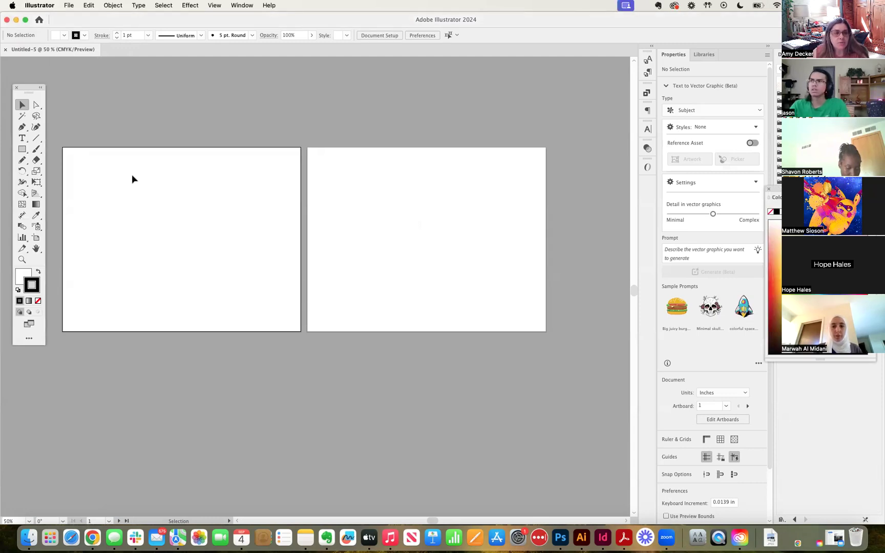
pyautogui.click(70, 6)
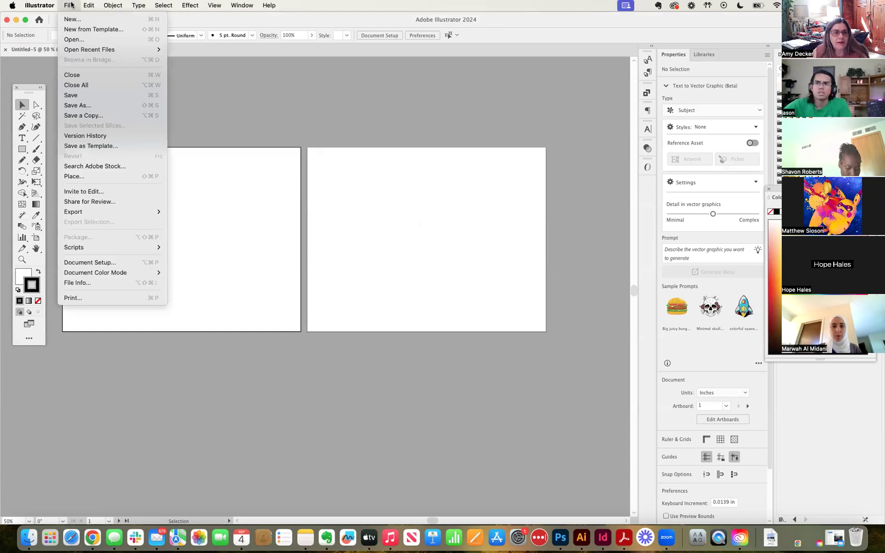
pyautogui.click(72, 178)
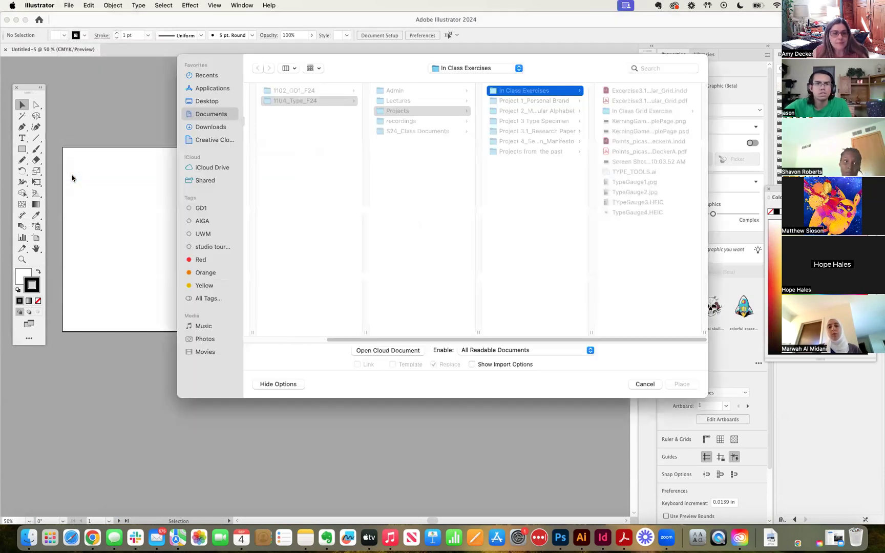
pyautogui.click(202, 128)
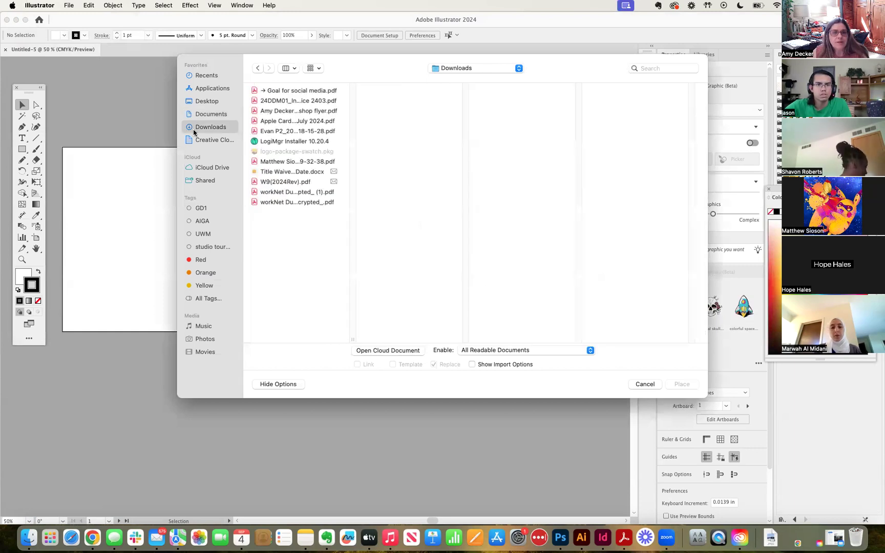
pyautogui.click(271, 162)
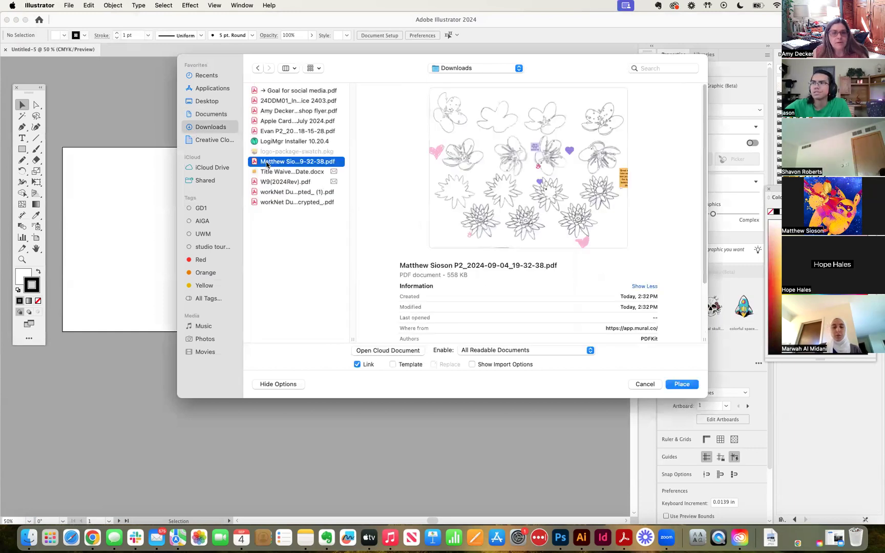
pyautogui.moveTo(388, 61); pyautogui.dragTo(235, 58)
pyautogui.click(529, 382)
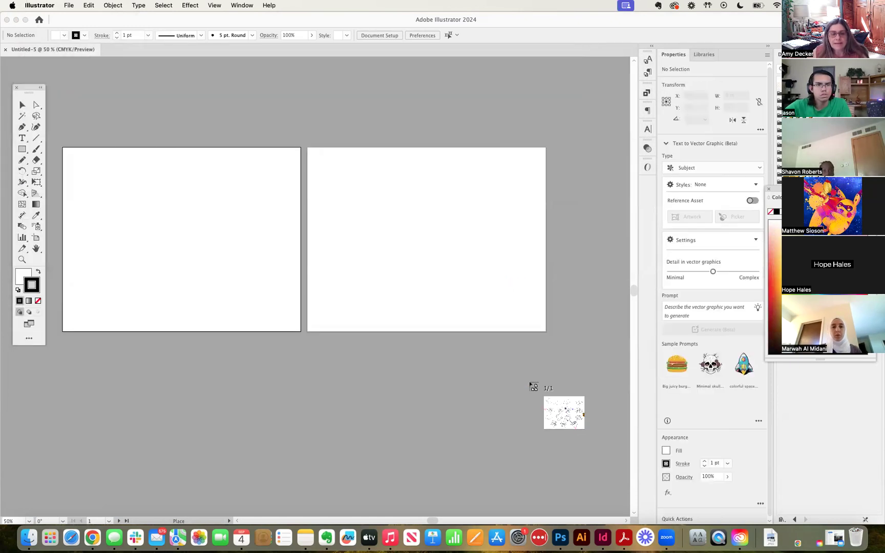
# Drop the flower sheet at the first artboard's corner and drag it so the lotus row overlaps the artboards
pyautogui.click(68, 152)
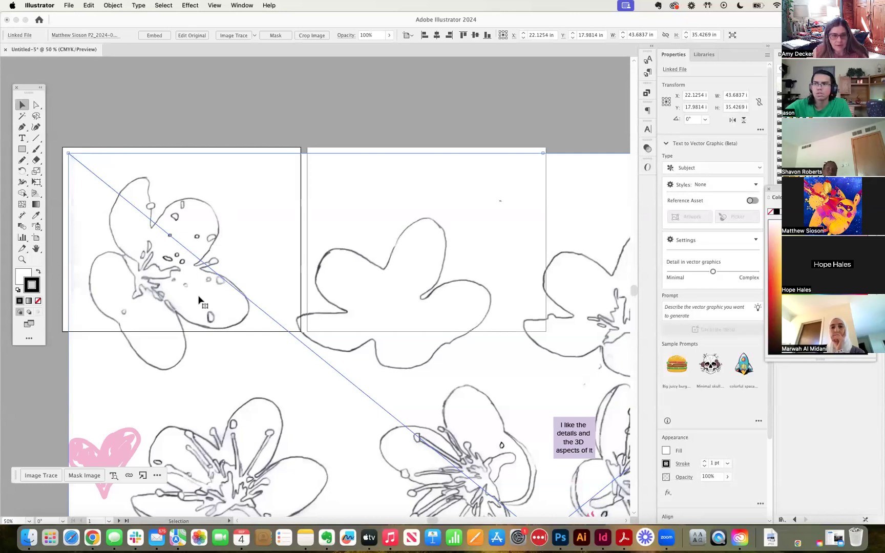
pyautogui.moveTo(199, 295); pyautogui.dragTo(182, 235)
pyautogui.moveTo(397, 302); pyautogui.dragTo(252, 209)
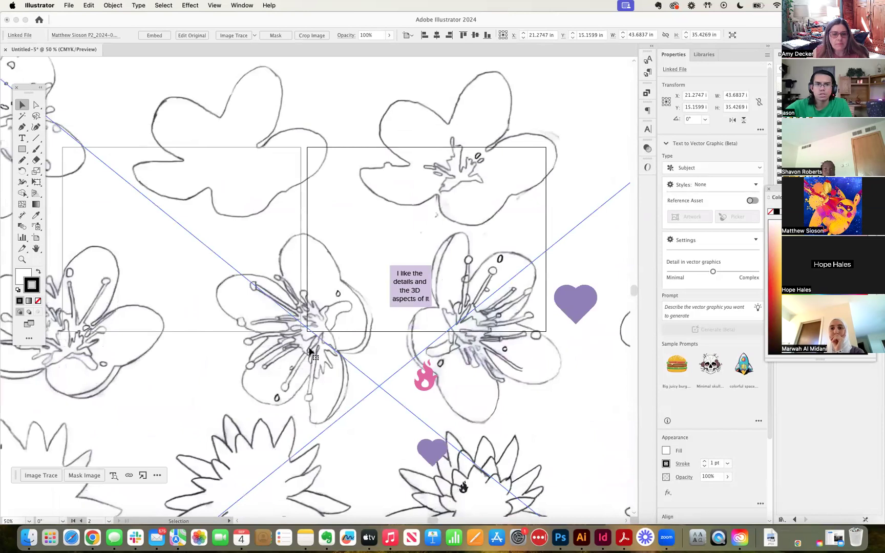
pyautogui.moveTo(379, 362)
pyautogui.mouseDown()
pyautogui.moveTo(378, 316)
pyautogui.moveTo(364, 290)
pyautogui.moveTo(290, 255)
pyautogui.moveTo(263, 263)
pyautogui.moveTo(262, 210)
pyautogui.mouseUp()
pyautogui.moveTo(338, 418); pyautogui.dragTo(163, 544)
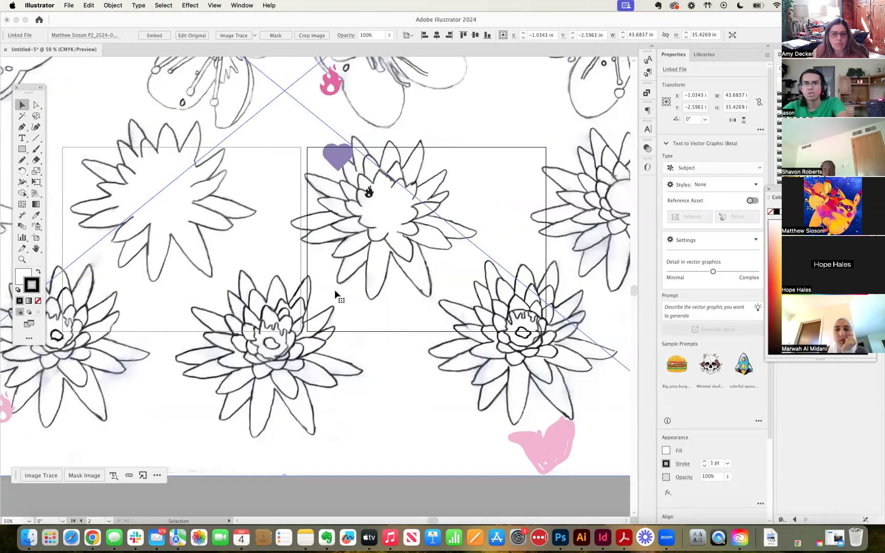
pyautogui.moveTo(271, 355); pyautogui.dragTo(176, 249)
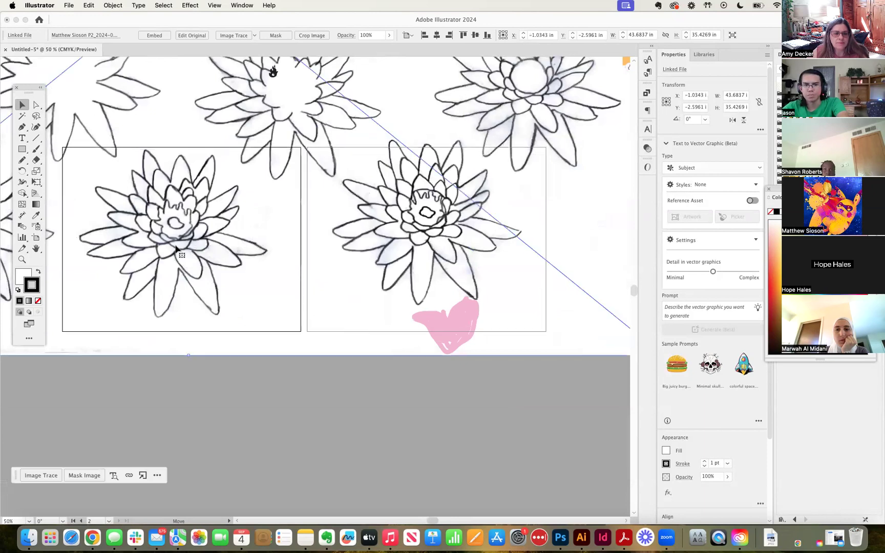
pyautogui.moveTo(234, 277); pyautogui.dragTo(241, 280)
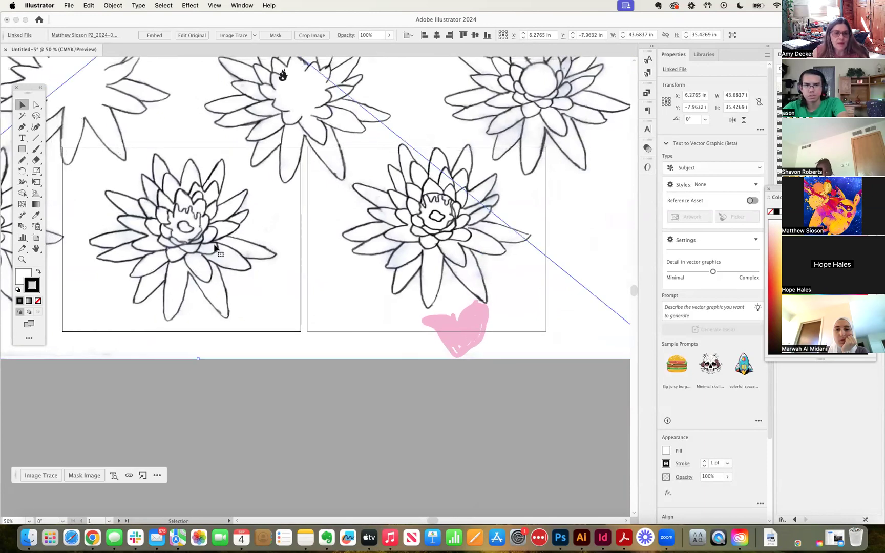
pyautogui.press('super+equal')
pyautogui.press('space')
pyautogui.moveTo(198, 399); pyautogui.dragTo(547, 238)
pyautogui.moveTo(271, 419); pyautogui.dragTo(311, 262)
pyautogui.moveTo(557, 375); pyautogui.dragTo(355, 316)
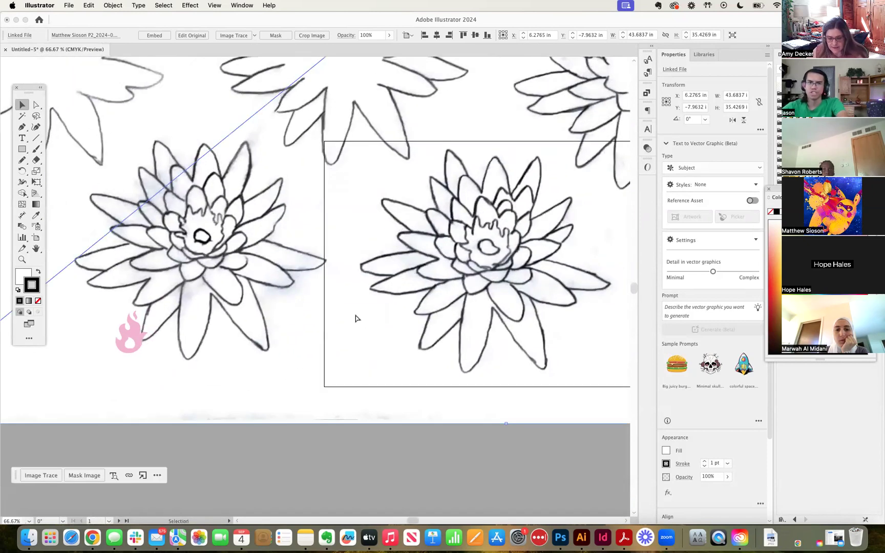
pyautogui.press('super+minus')
pyautogui.press('super+minus')
pyautogui.press('super+minus')
pyautogui.press('super+minus')
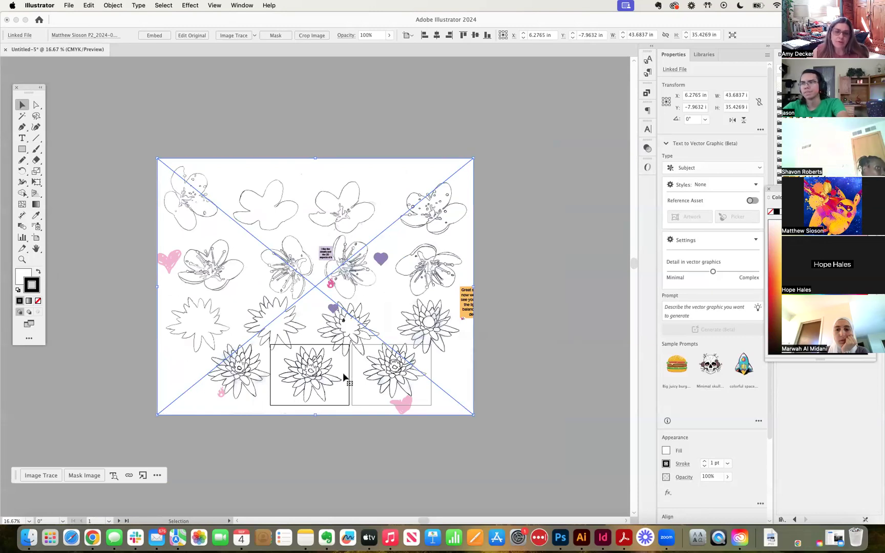
# Draw a roughly 9.55 × 8.14 in rectangle around the lotus on the left artboard
pyautogui.click(22, 149)
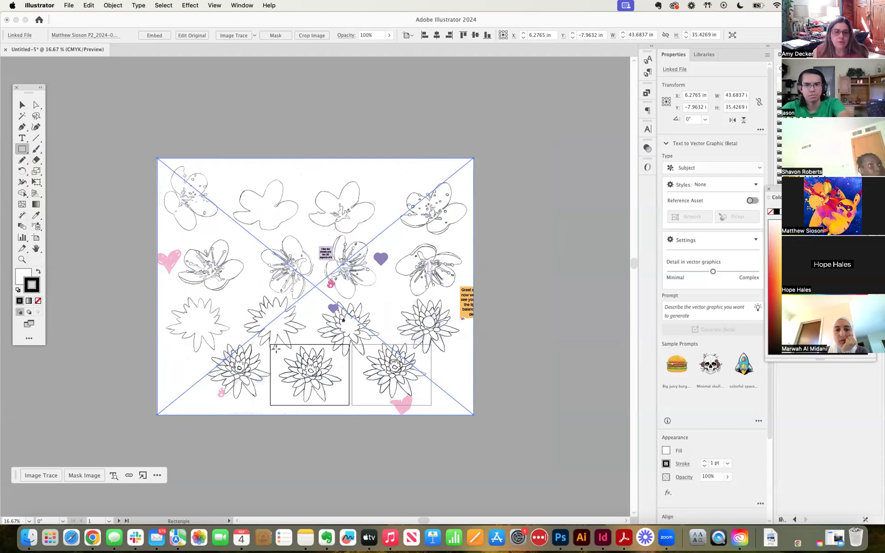
pyautogui.moveTo(277, 346); pyautogui.dragTo(347, 404)
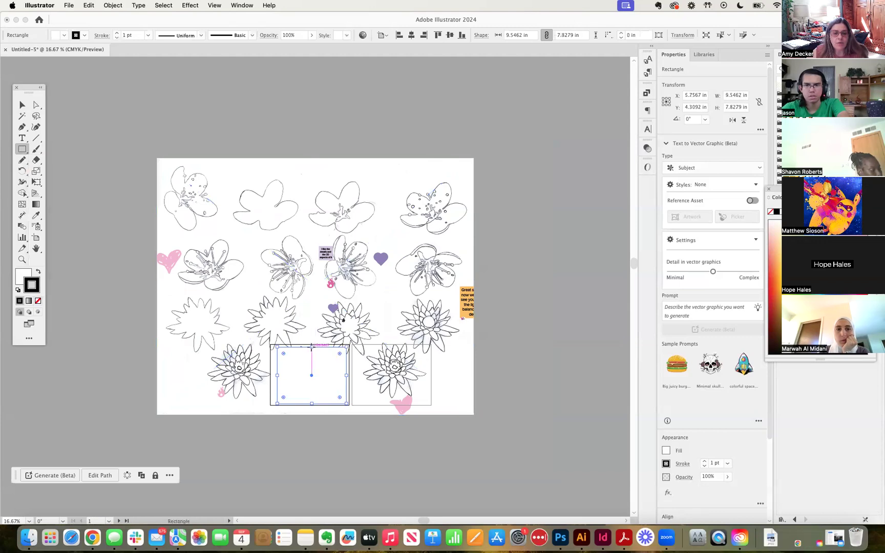
pyautogui.moveTo(312, 348); pyautogui.dragTo(312, 343)
# Select the rectangle and sketch sheet together and make a clipping mask from them
pyautogui.click(22, 106)
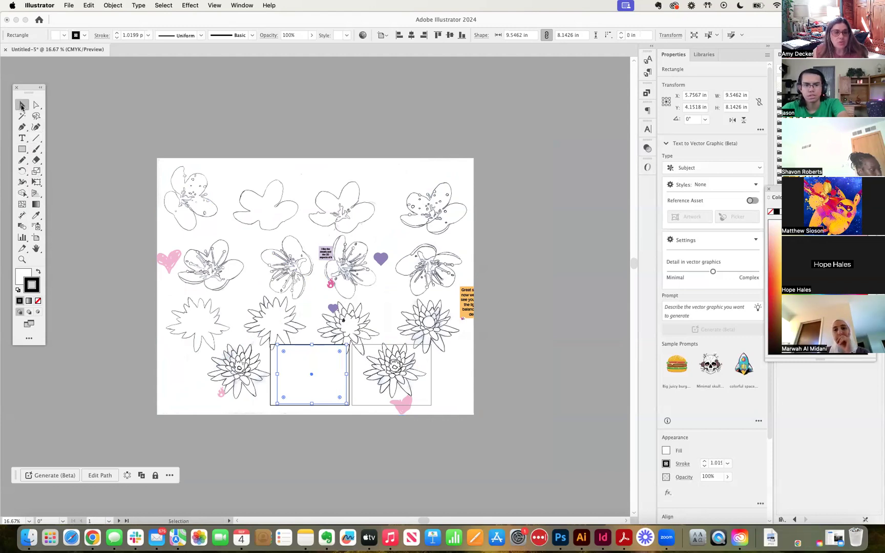
pyautogui.keyDown('shift'); pyautogui.click(259, 272); pyautogui.keyUp('shift')
pyautogui.click(310, 357)
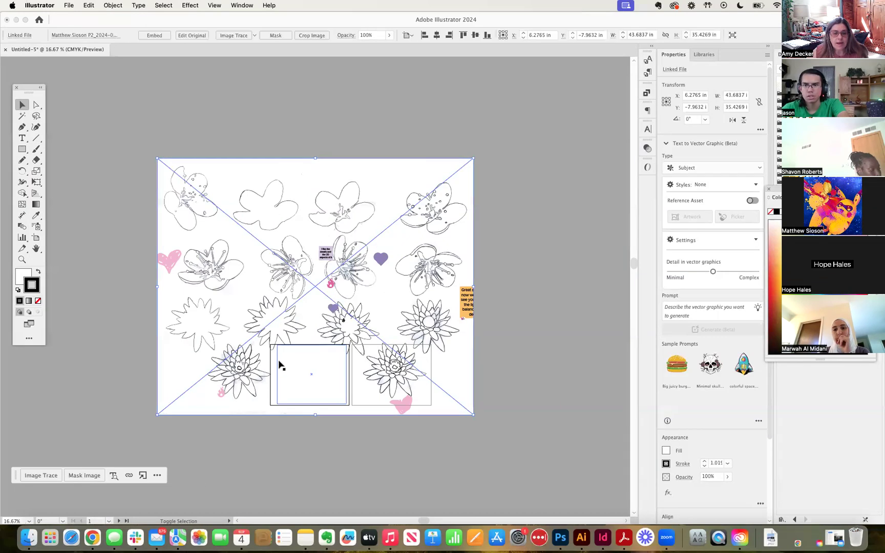
pyautogui.keyDown('shift'); pyautogui.click(277, 365); pyautogui.keyUp('shift')
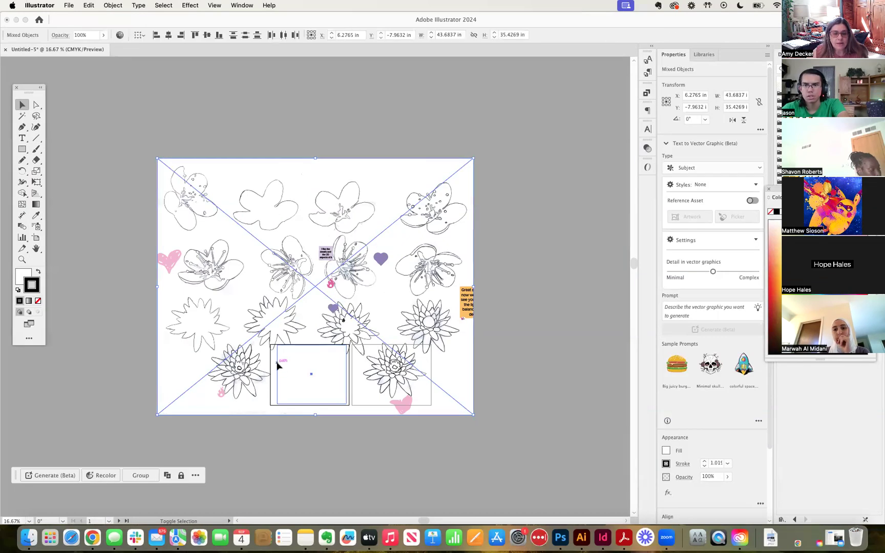
pyautogui.click(122, 6)
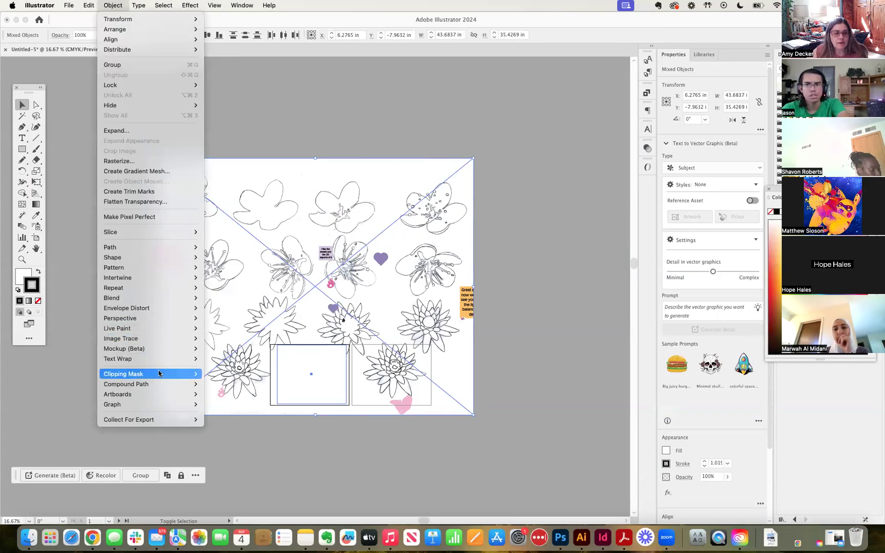
pyautogui.moveTo(159, 375)
pyautogui.click(216, 374)
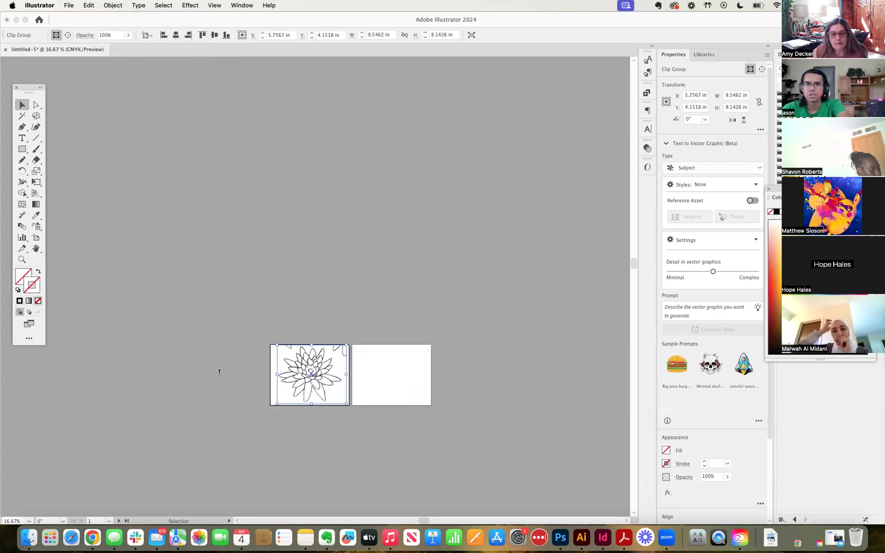
# Nudge the clipped lotus into place on the left artboard at X 5.5 in, Y 4.4287 in
pyautogui.press('super+equal')
pyautogui.press('super+equal')
pyautogui.press('super+equal')
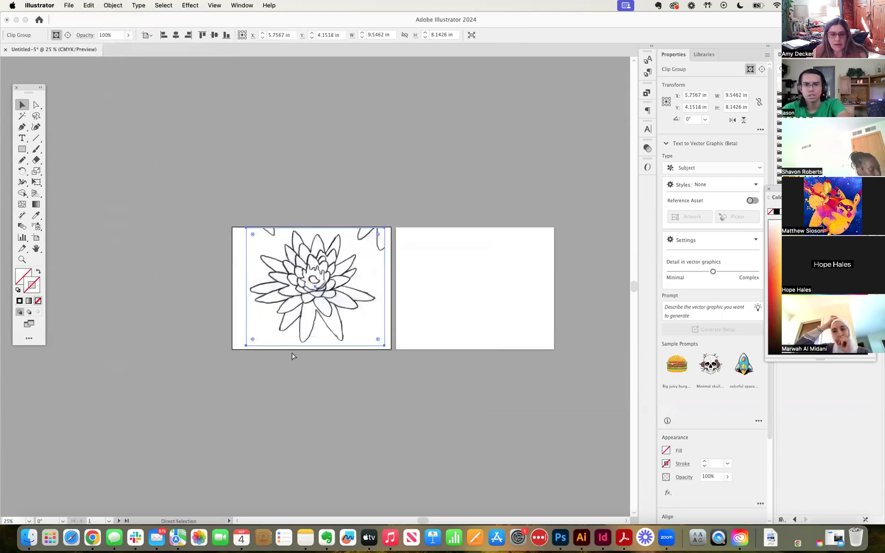
pyautogui.press('super+equal')
pyautogui.press('super+equal')
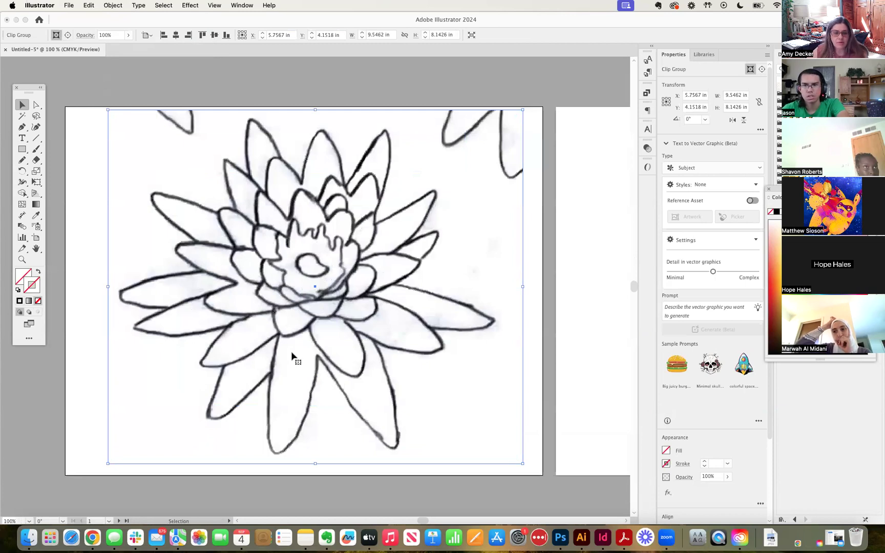
pyautogui.press('super+minus')
pyautogui.press('super+minus')
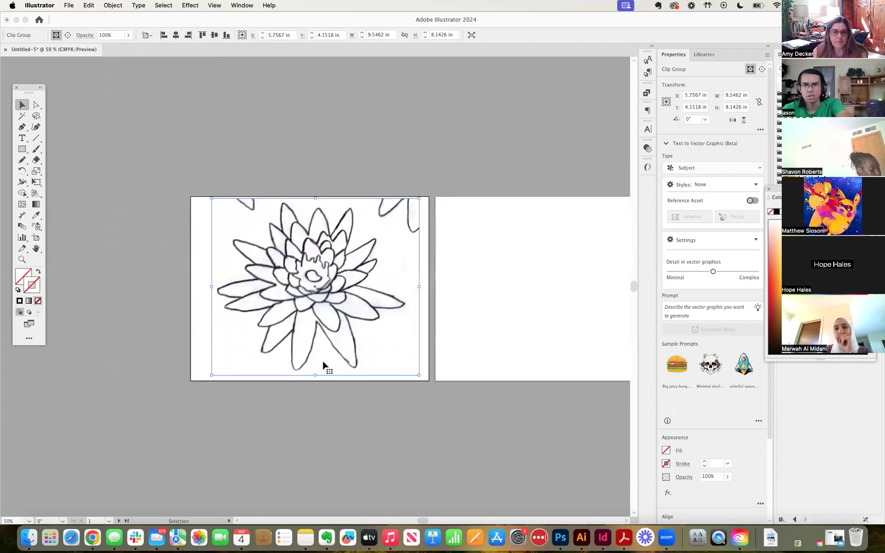
pyautogui.moveTo(327, 340); pyautogui.dragTo(320, 339)
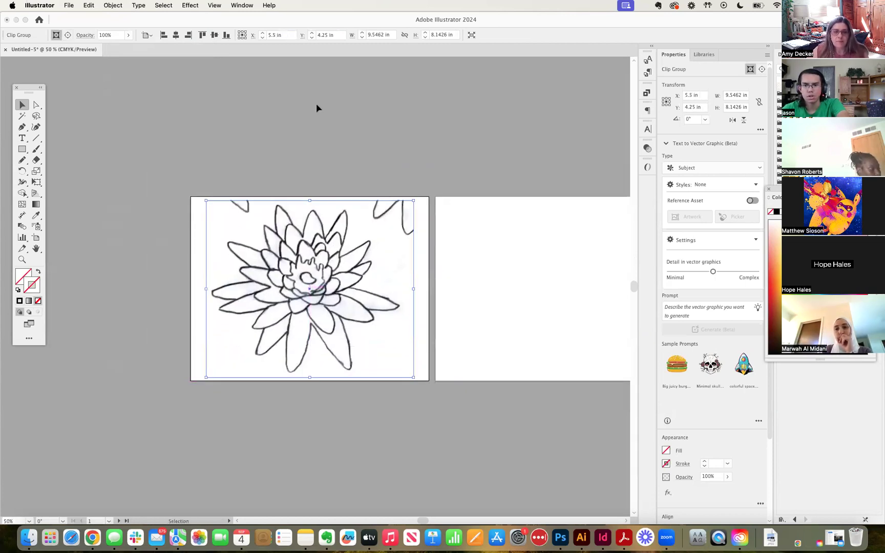
pyautogui.click(316, 105)
pyautogui.press('super+minus')
pyautogui.moveTo(339, 148); pyautogui.dragTo(237, 117)
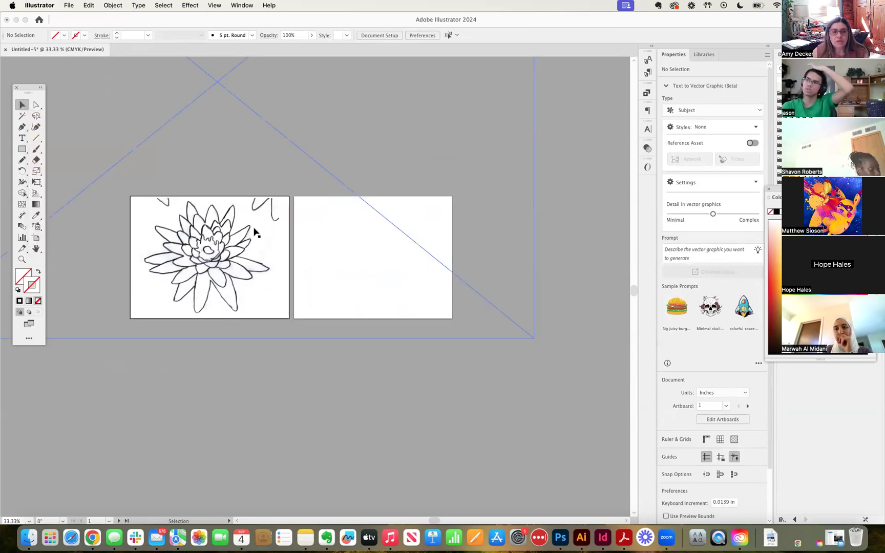
pyautogui.moveTo(209, 239)
pyautogui.mouseDown()
pyautogui.moveTo(350, 250)
pyautogui.moveTo(173, 246)
pyautogui.moveTo(336, 237)
pyautogui.moveTo(217, 241)
pyautogui.mouseUp()
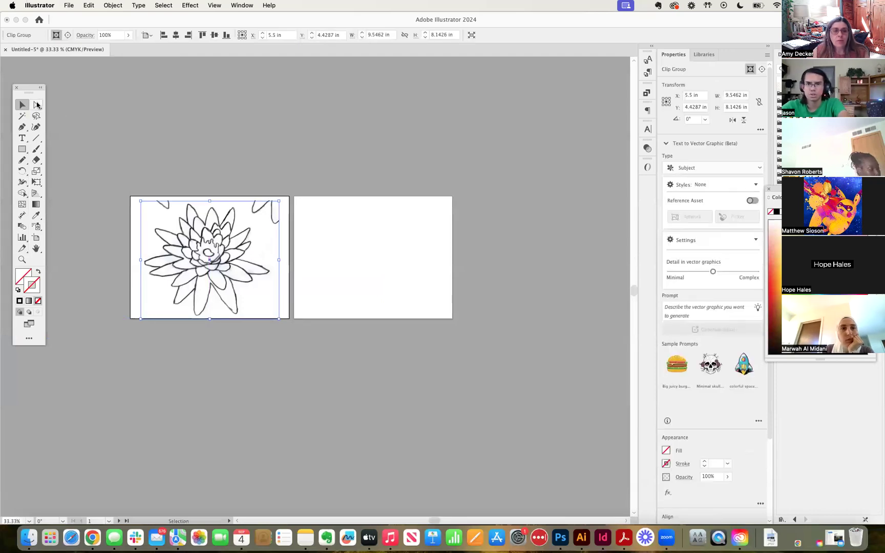
# Pull the lotus clipping frame's top edge upward and reposition the clip group
pyautogui.click(36, 105)
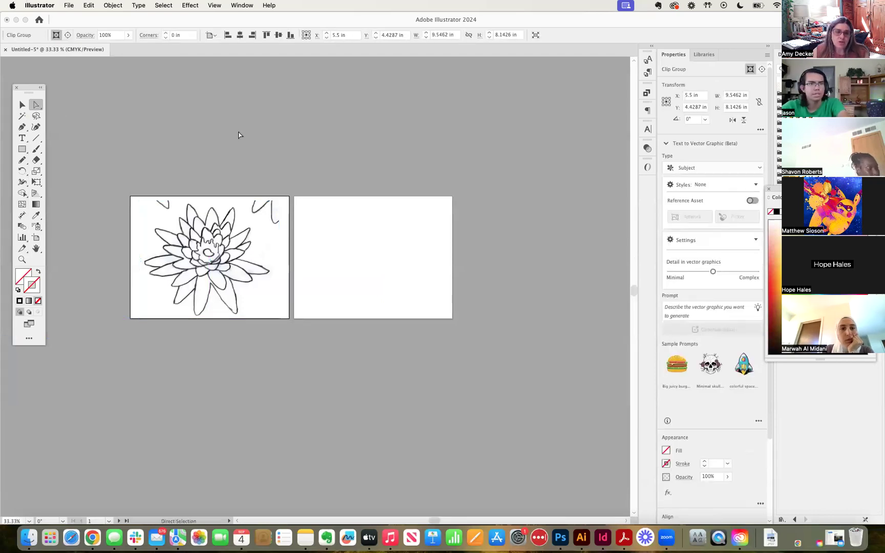
pyautogui.click(238, 135)
pyautogui.moveTo(214, 200)
pyautogui.mouseDown()
pyautogui.moveTo(216, 77)
pyautogui.moveTo(215, 204)
pyautogui.moveTo(216, 198)
pyautogui.mouseUp()
pyautogui.click(224, 162)
pyautogui.click(23, 105)
pyautogui.moveTo(216, 256)
pyautogui.mouseDown()
pyautogui.moveTo(371, 240)
pyautogui.moveTo(381, 247)
pyautogui.moveTo(169, 242)
pyautogui.moveTo(216, 258)
pyautogui.mouseUp()
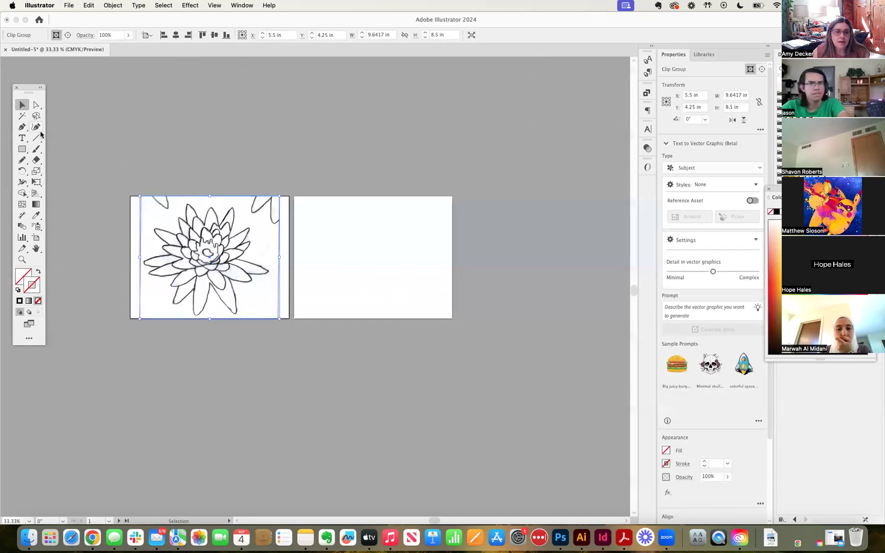
# Shift the scan inside its frame so the group spans 9.6417 × 8.5 in at X 5.5, Y 4.25 in
pyautogui.click(37, 105)
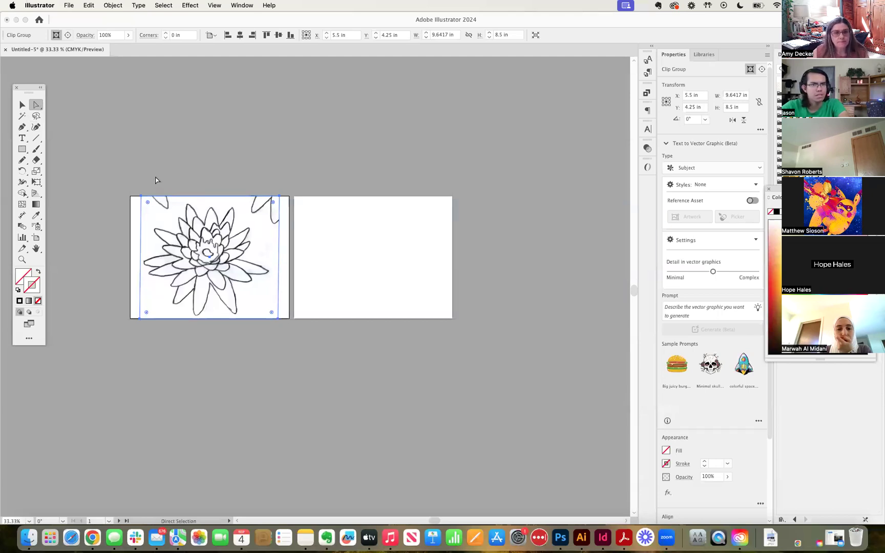
pyautogui.moveTo(196, 199); pyautogui.dragTo(195, 198)
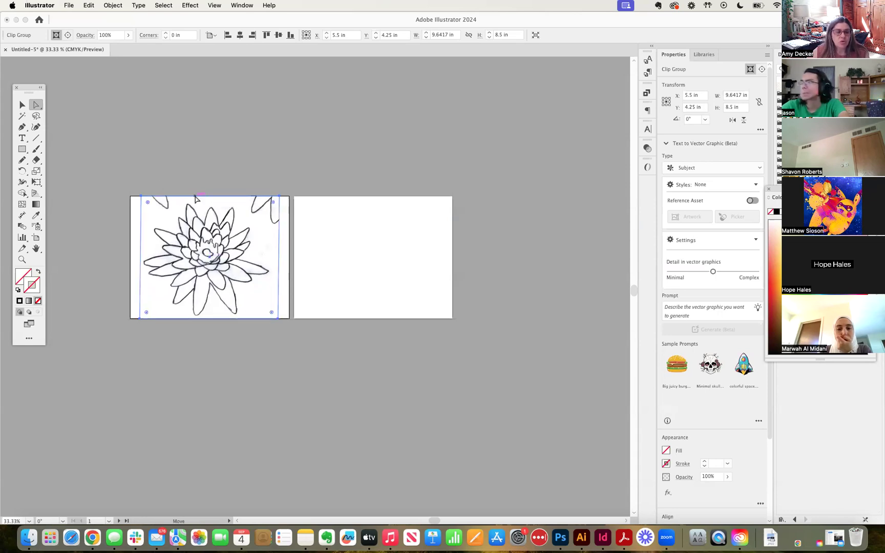
pyautogui.click(22, 105)
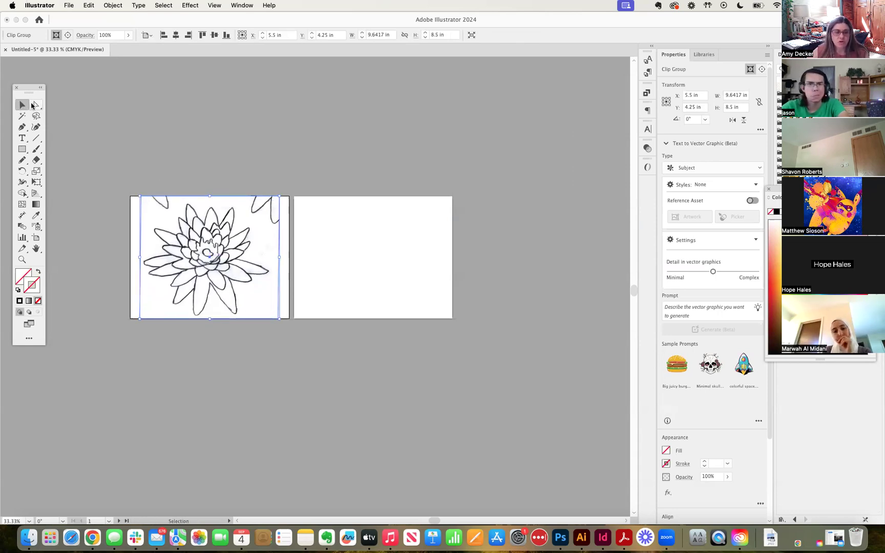
pyautogui.click(522, 123)
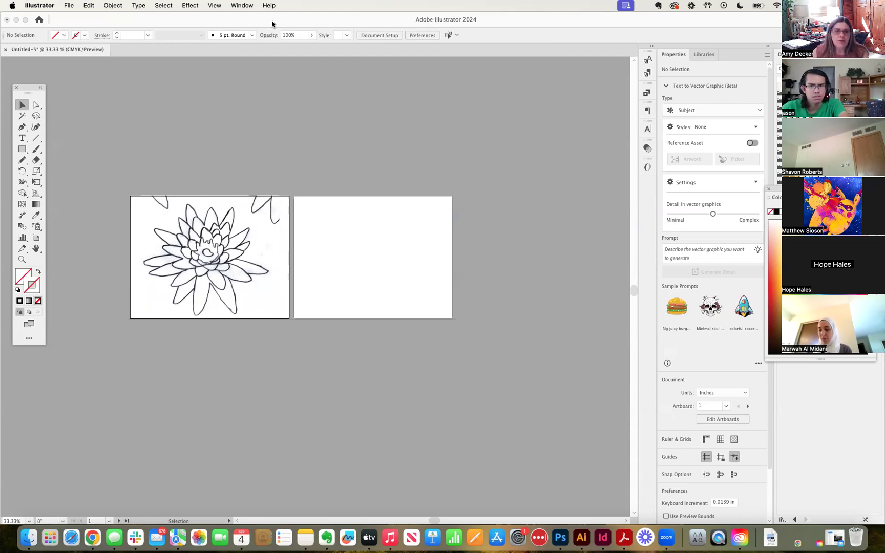
# Apply the Tracing workspace from the Window > Workspace menu
pyautogui.click(248, 5)
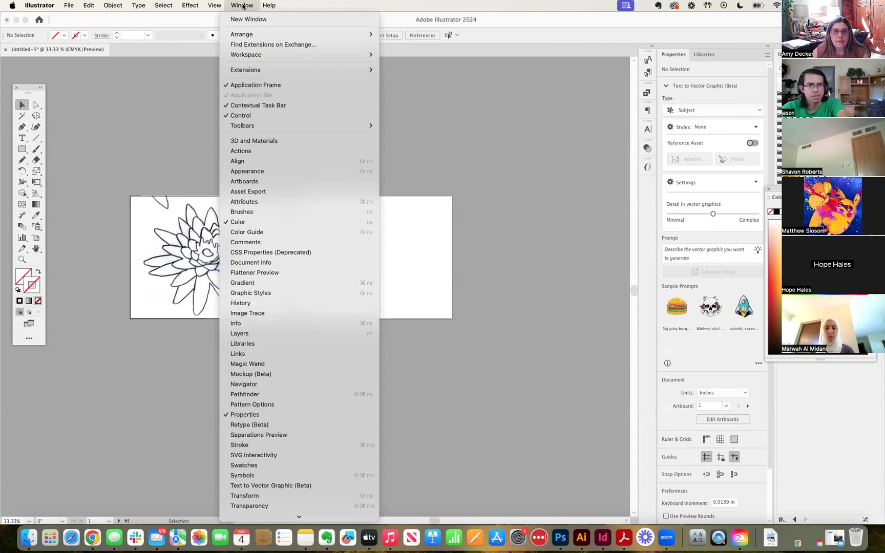
pyautogui.moveTo(244, 56)
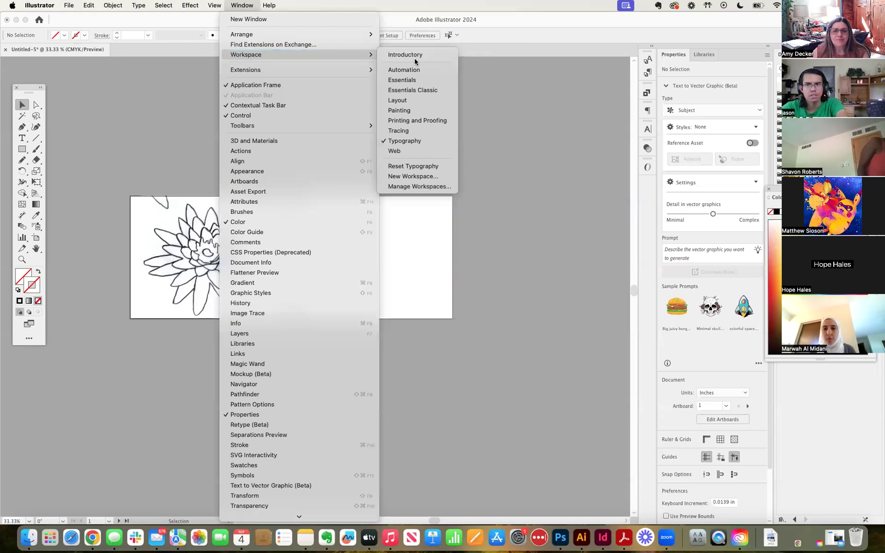
pyautogui.click(405, 131)
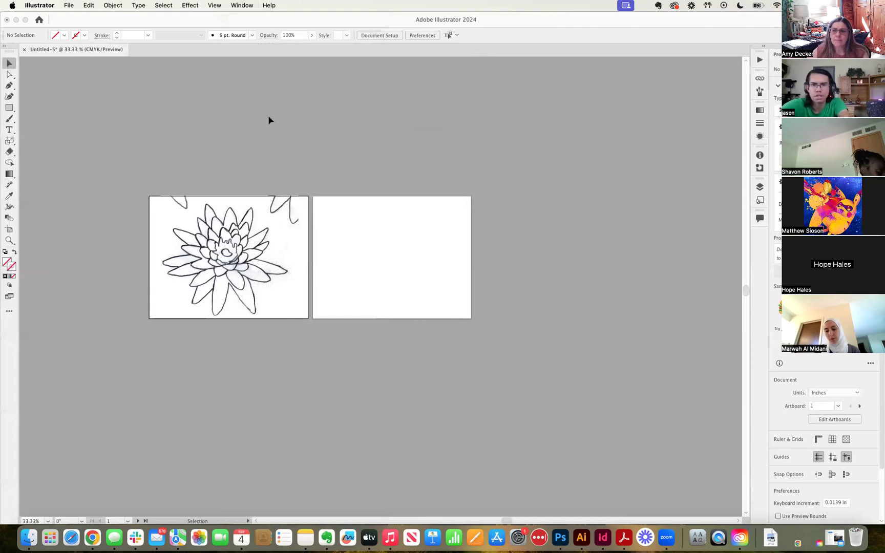
pyautogui.click(225, 251)
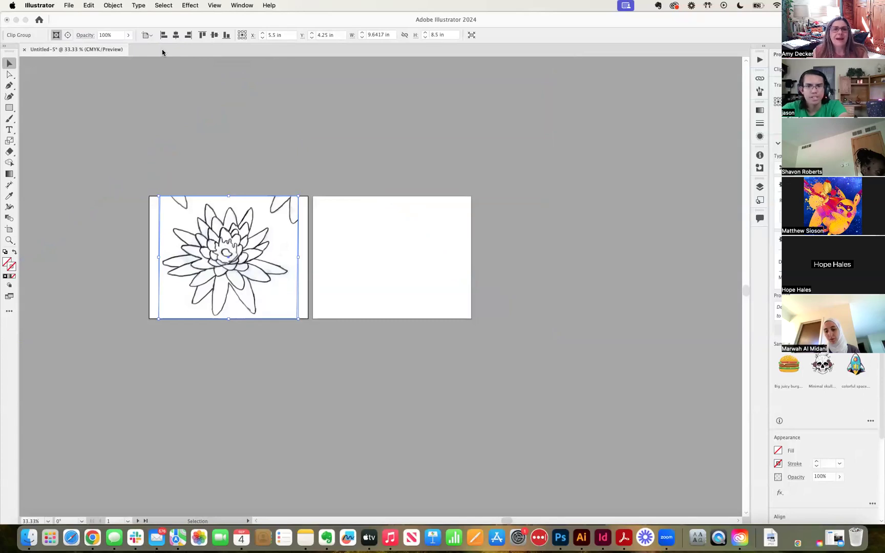
pyautogui.moveTo(96, 24)
pyautogui.mouseDown()
pyautogui.moveTo(113, 23)
pyautogui.moveTo(99, 25)
pyautogui.mouseUp()
pyautogui.click(131, 37)
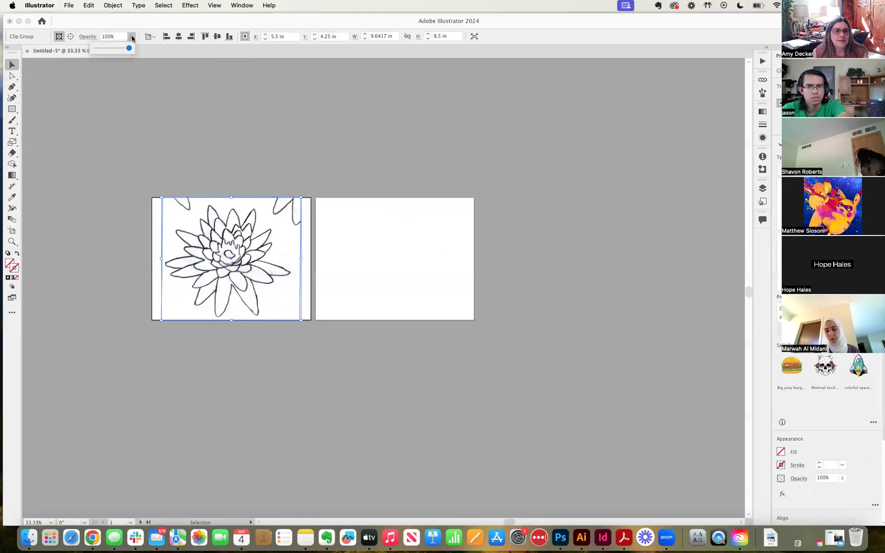
pyautogui.click(116, 50)
pyautogui.moveTo(113, 50)
pyautogui.mouseDown()
pyautogui.moveTo(120, 49)
pyautogui.moveTo(99, 49)
pyautogui.moveTo(145, 54)
pyautogui.mouseUp()
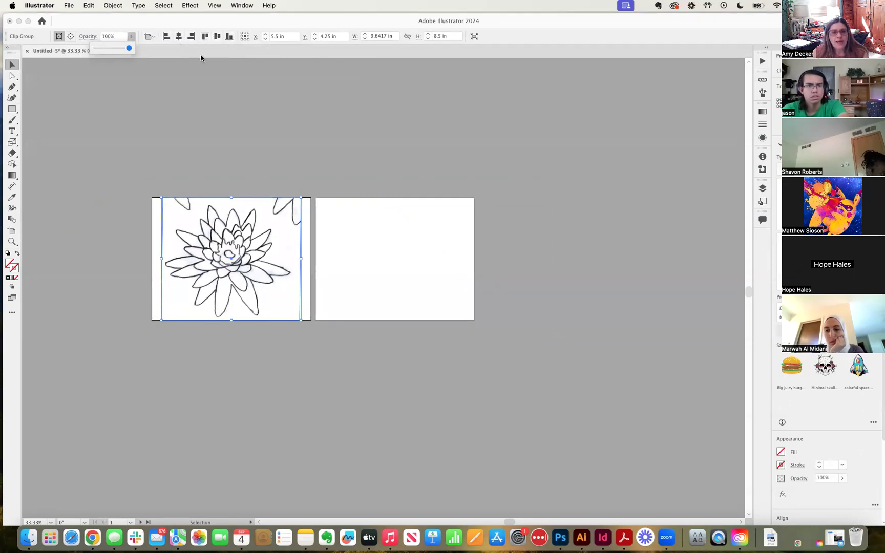
pyautogui.click(562, 100)
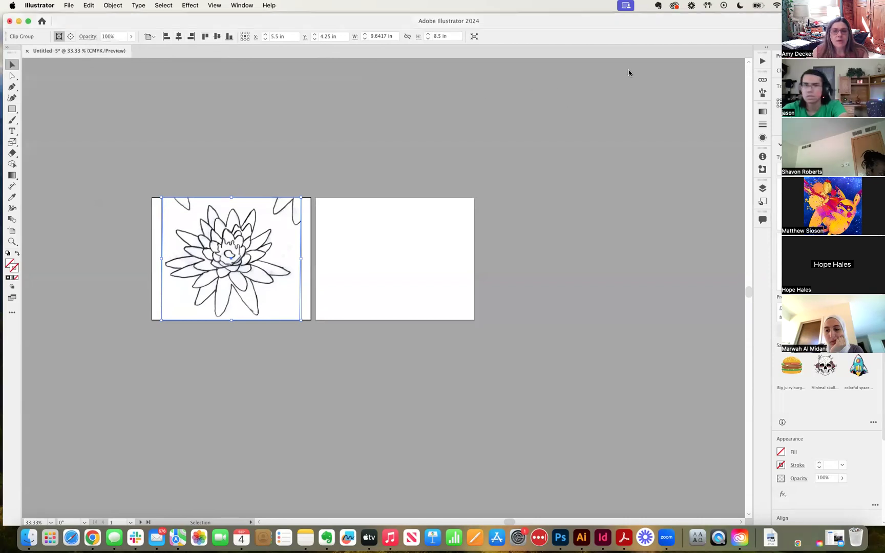
pyautogui.click(190, 176)
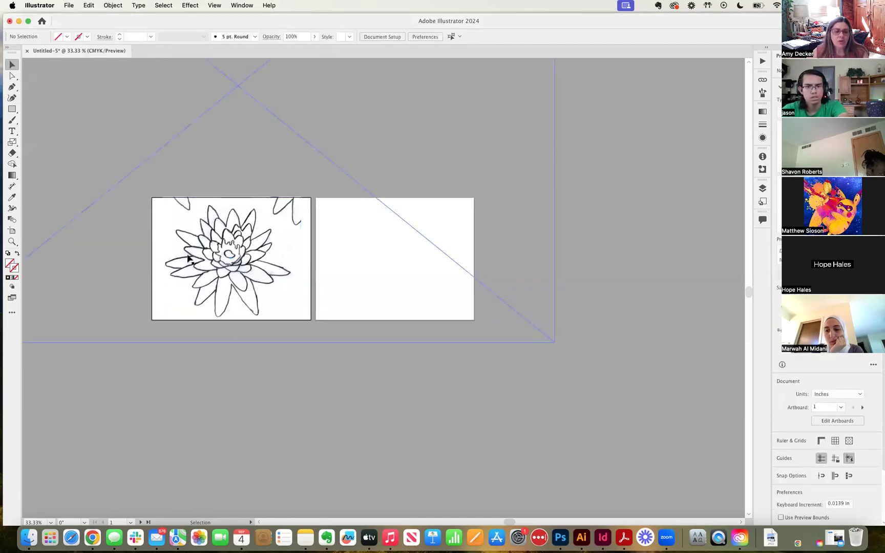
# Move the lotus clip group onto the right artboard and release its clipping mask
pyautogui.click(234, 248)
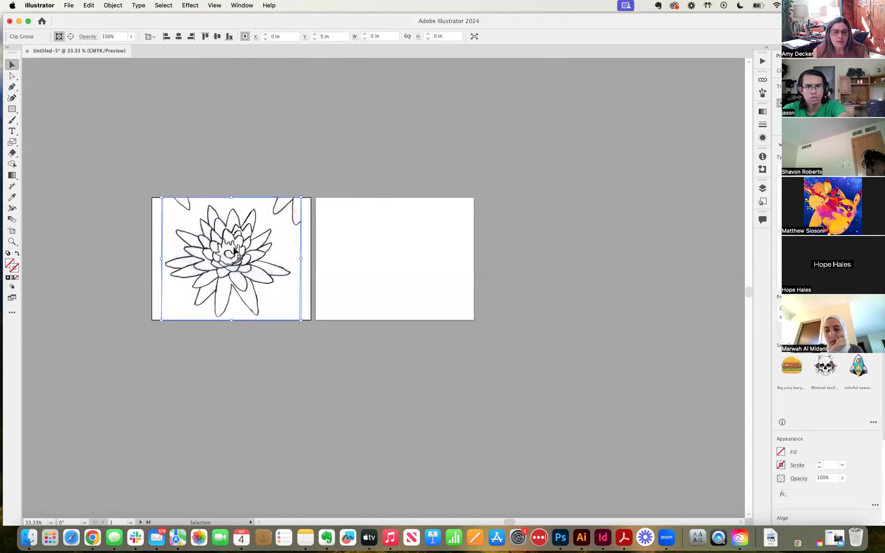
pyautogui.moveTo(233, 249); pyautogui.dragTo(396, 262)
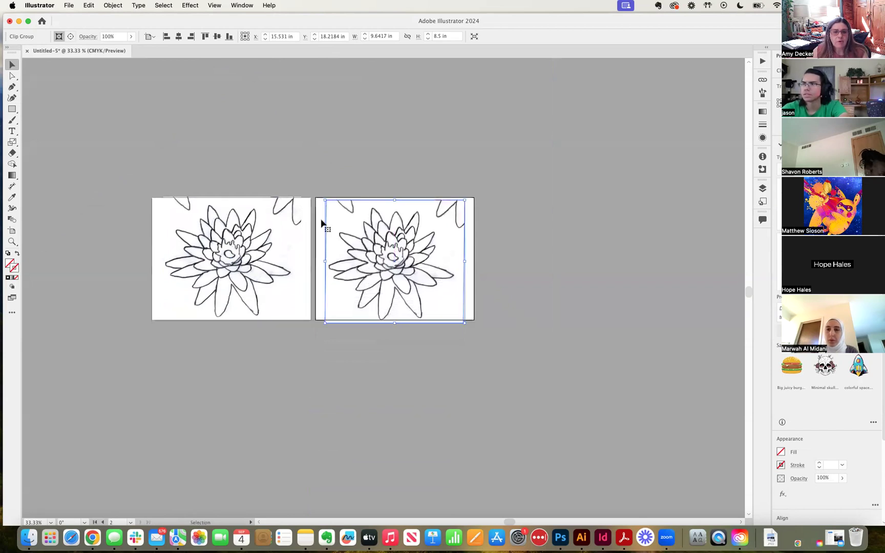
pyautogui.click(112, 5)
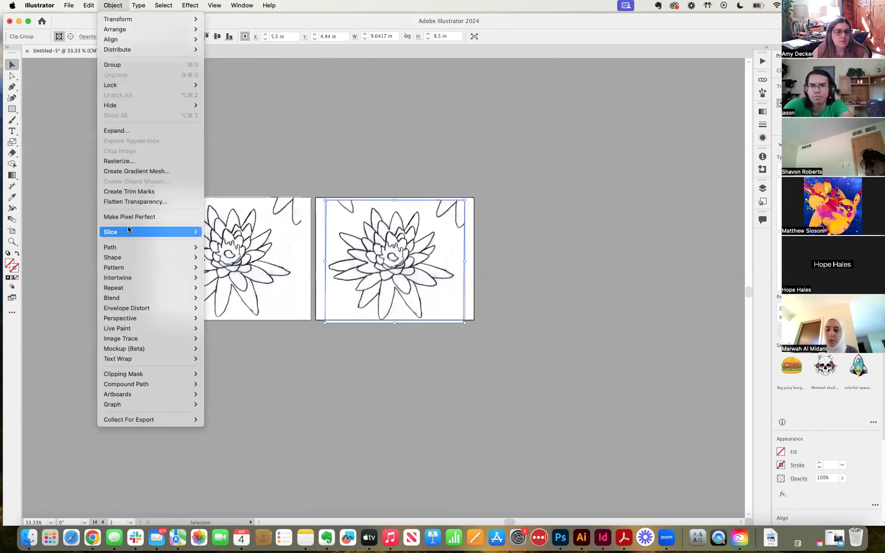
pyautogui.moveTo(141, 374)
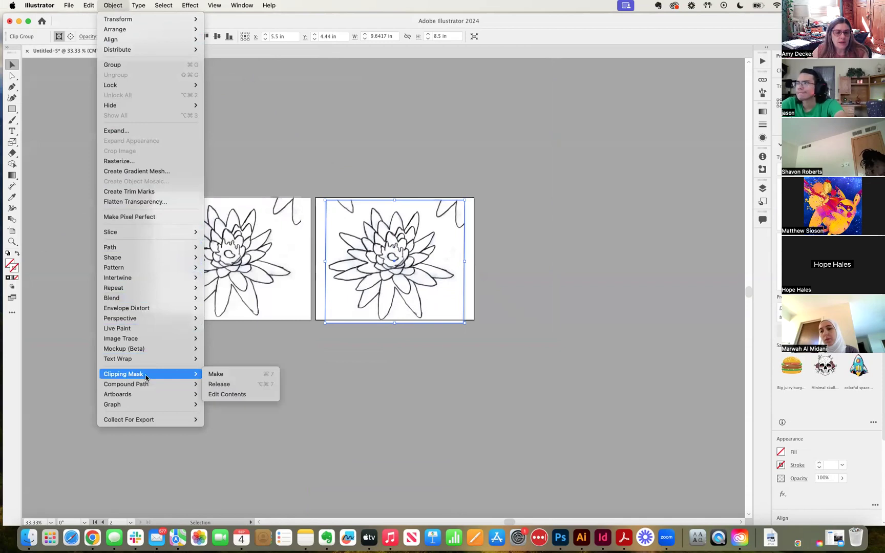
pyautogui.click(218, 384)
# Slide the full sketch sheet so the five-petal blossom fills the right rectangle
pyautogui.click(437, 365)
pyautogui.moveTo(472, 135); pyautogui.dragTo(236, 430)
pyautogui.click(369, 100)
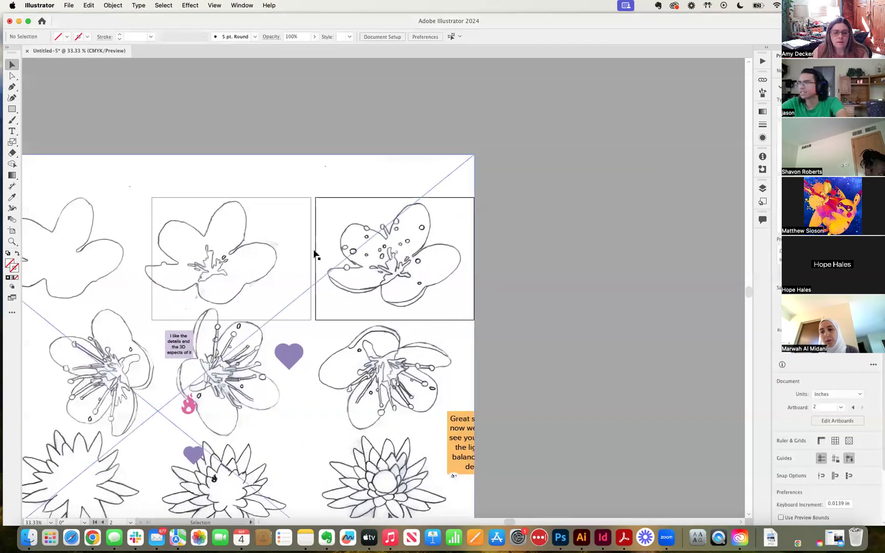
# Clip the sheet to the right rectangle and nudge the masked blossom into place
pyautogui.click(330, 281)
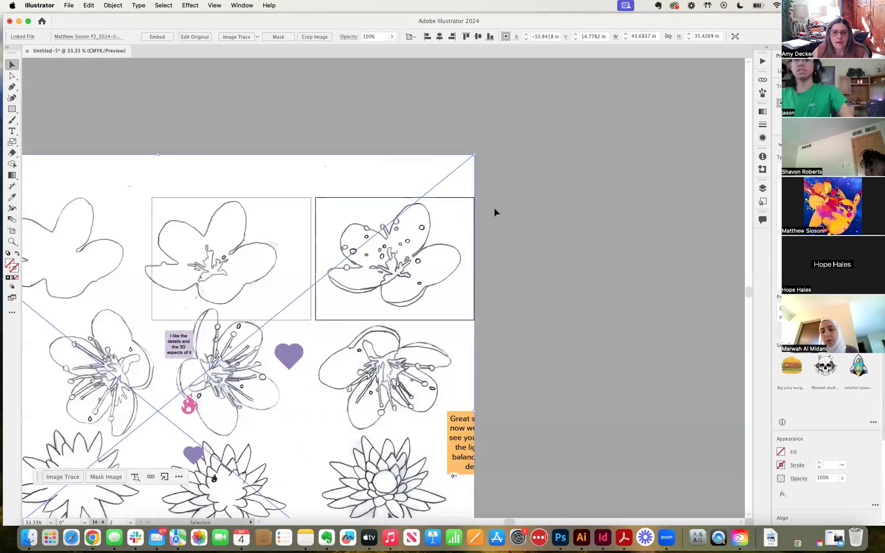
pyautogui.keyDown('shift'); pyautogui.click(423, 267); pyautogui.keyUp('shift')
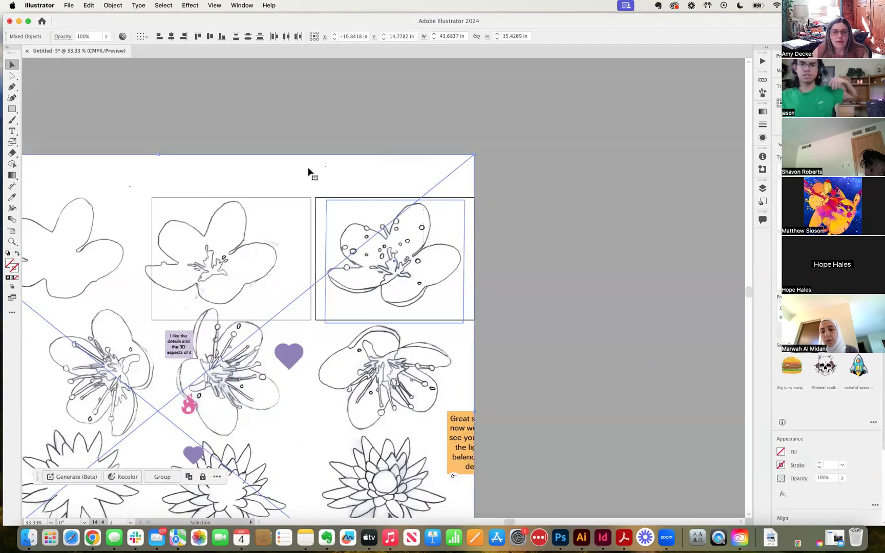
pyautogui.click(112, 5)
pyautogui.moveTo(153, 374)
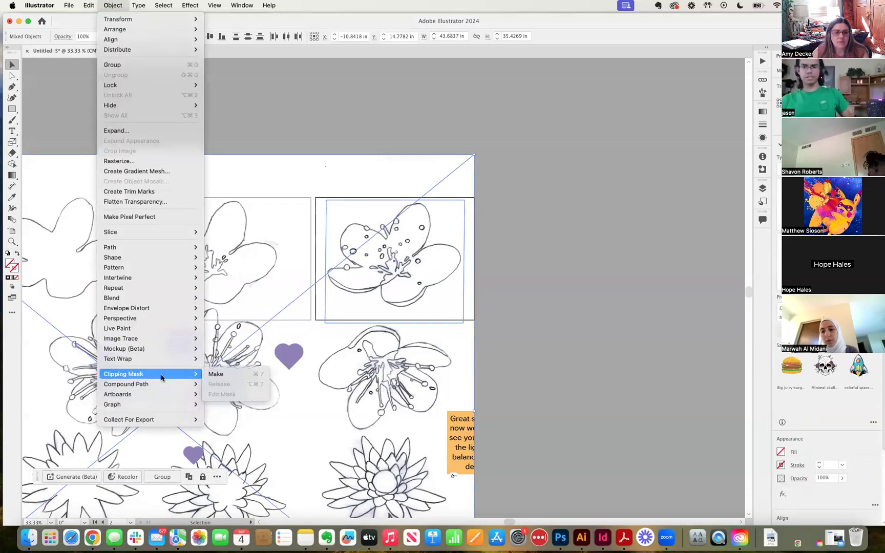
pyautogui.click(214, 375)
pyautogui.click(360, 158)
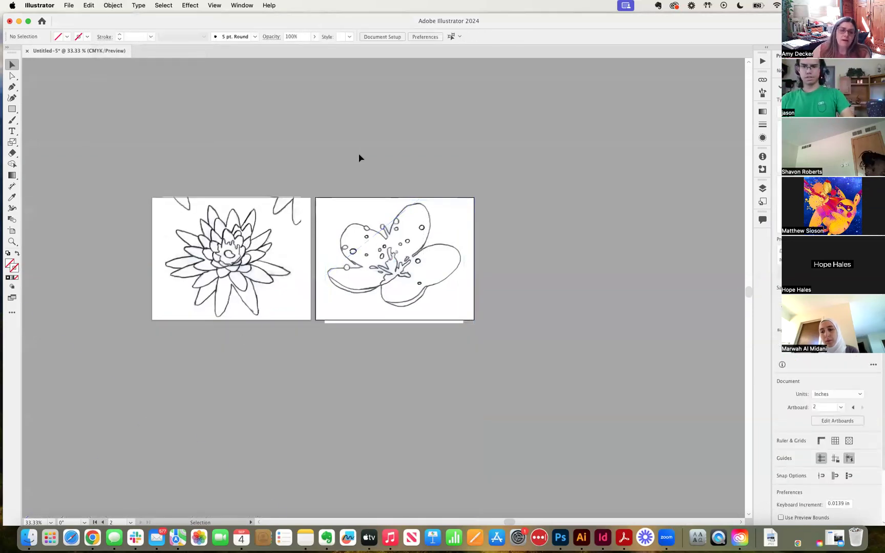
pyautogui.moveTo(412, 307); pyautogui.dragTo(417, 295)
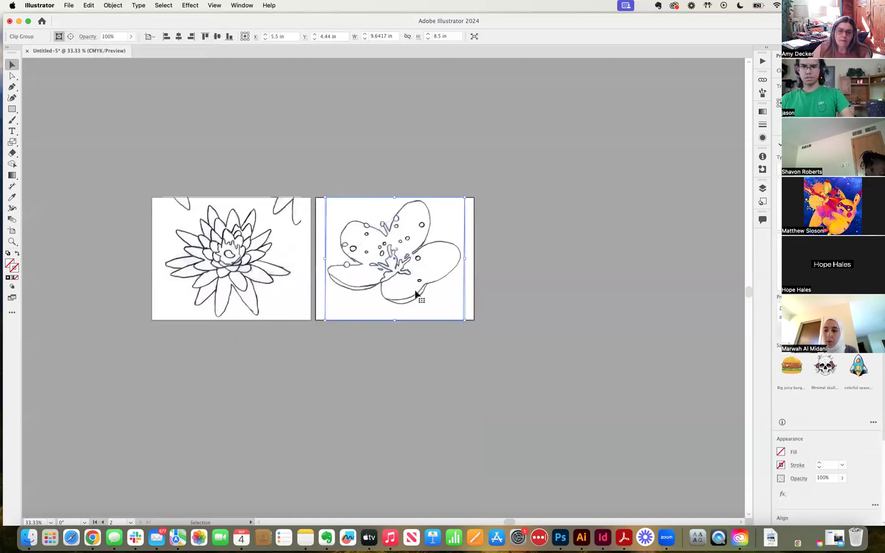
pyautogui.click(519, 281)
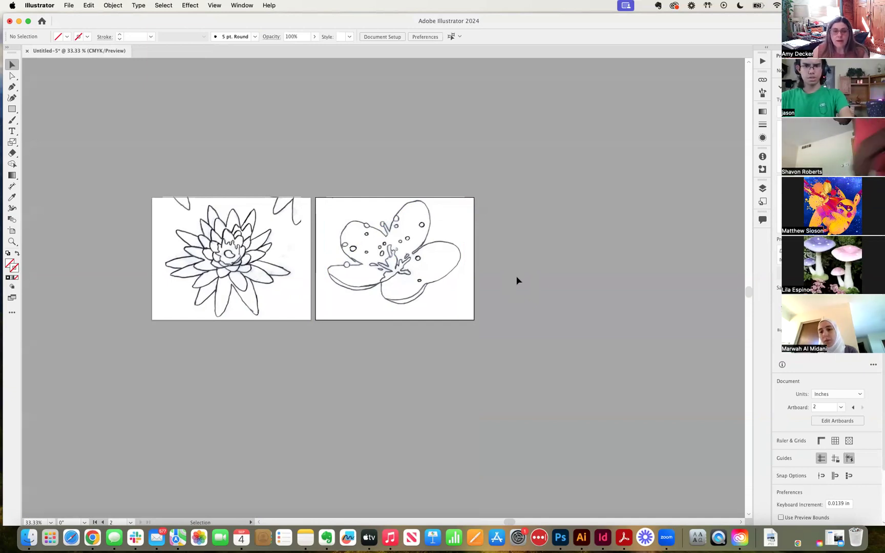
# Choose the flower sketch PDF in Downloads via File > Place as a linked image
pyautogui.click(71, 6)
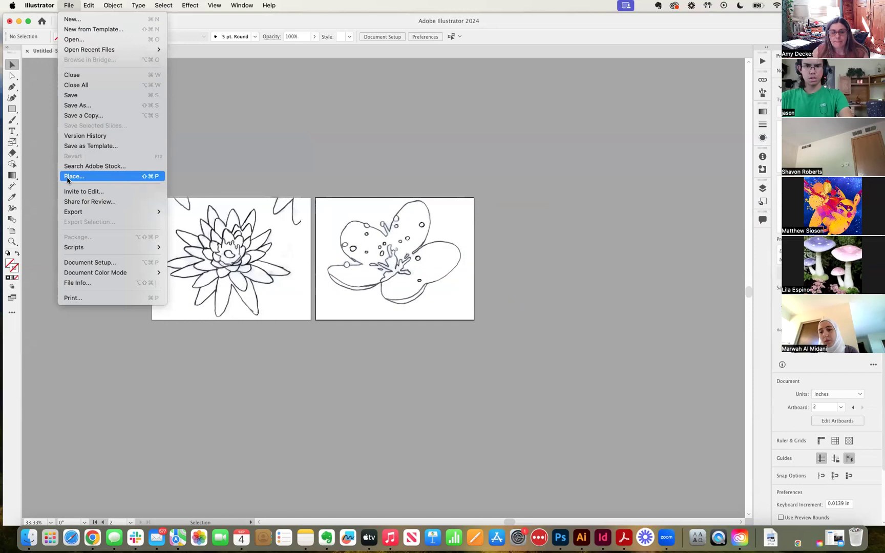
pyautogui.click(68, 178)
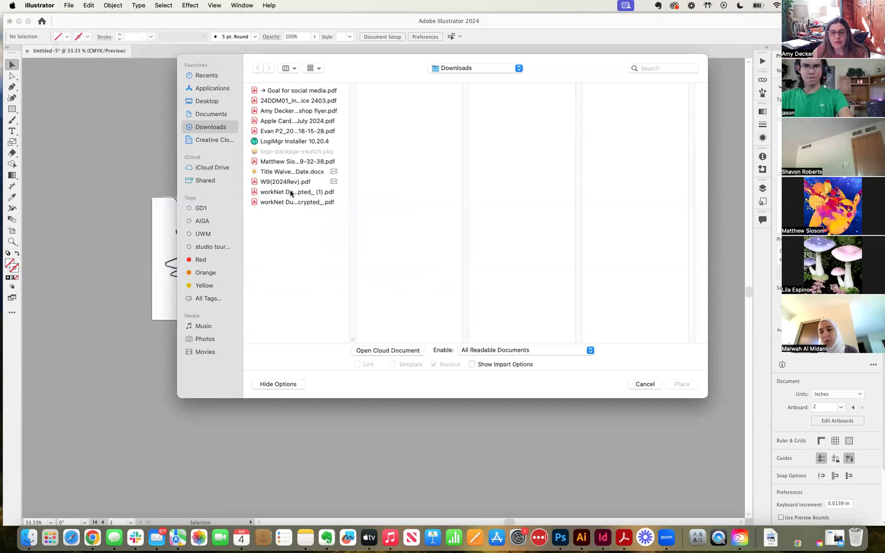
pyautogui.click(272, 163)
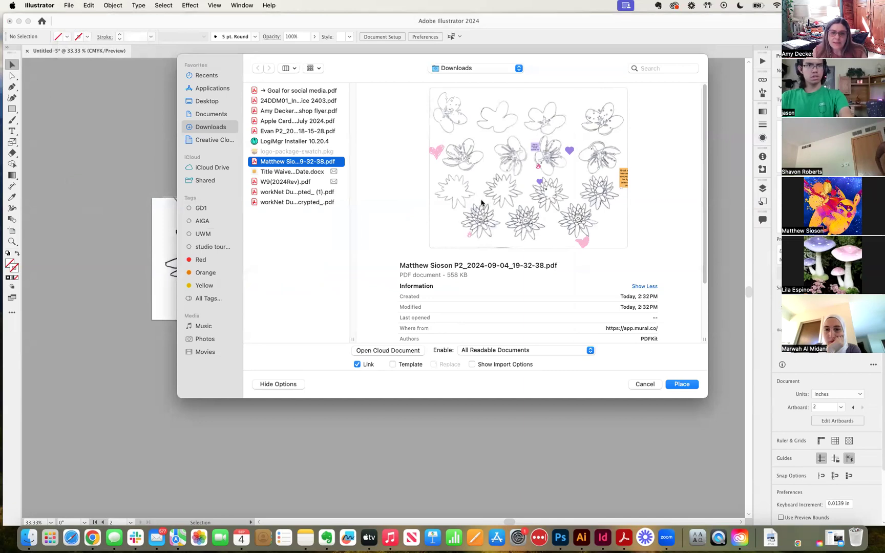
pyautogui.moveTo(386, 65); pyautogui.dragTo(237, 70)
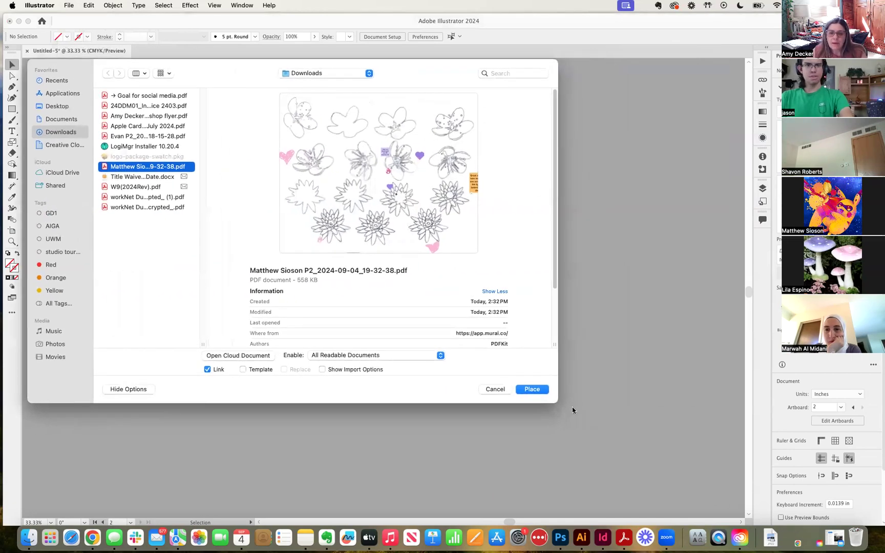
pyautogui.click(533, 390)
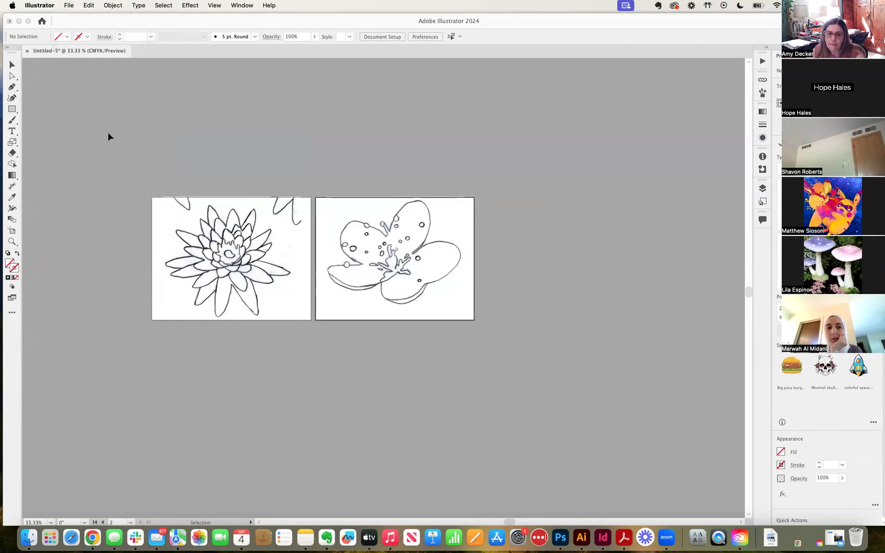
# Drop the sketch board on the canvas and drag it below the two artboards
pyautogui.press('super+minus')
pyautogui.press('super+minus')
pyautogui.click(217, 84)
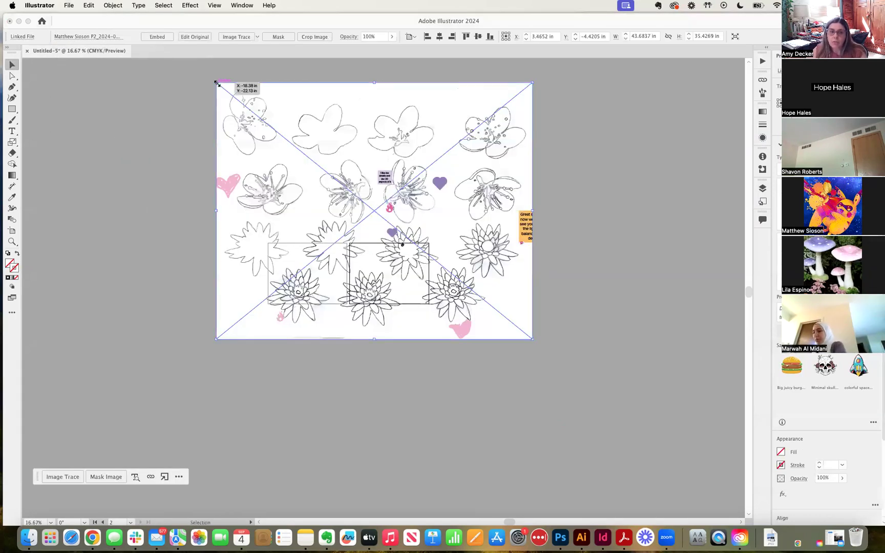
pyautogui.moveTo(339, 132); pyautogui.dragTo(341, 381)
pyautogui.click(173, 169)
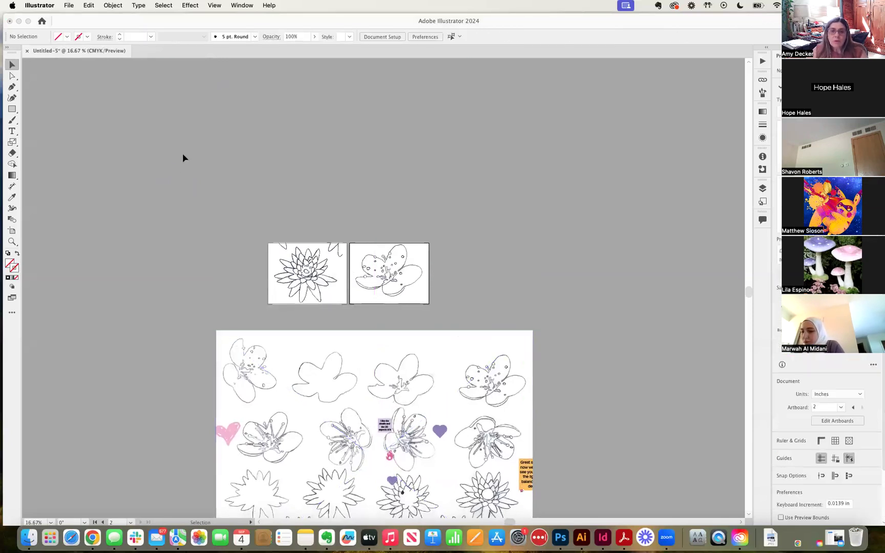
pyautogui.click(68, 6)
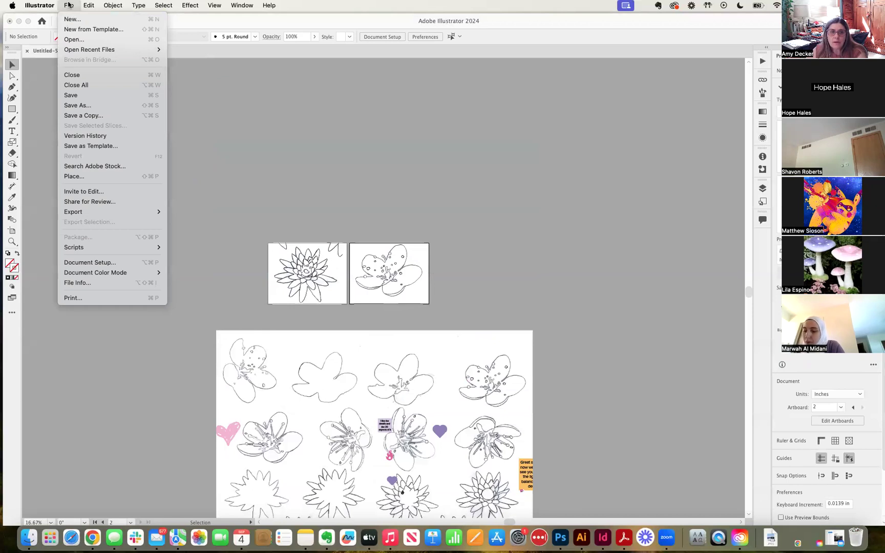
# Show the Artboards panel from the Window menu and move it higher on screen
pyautogui.click(69, 5)
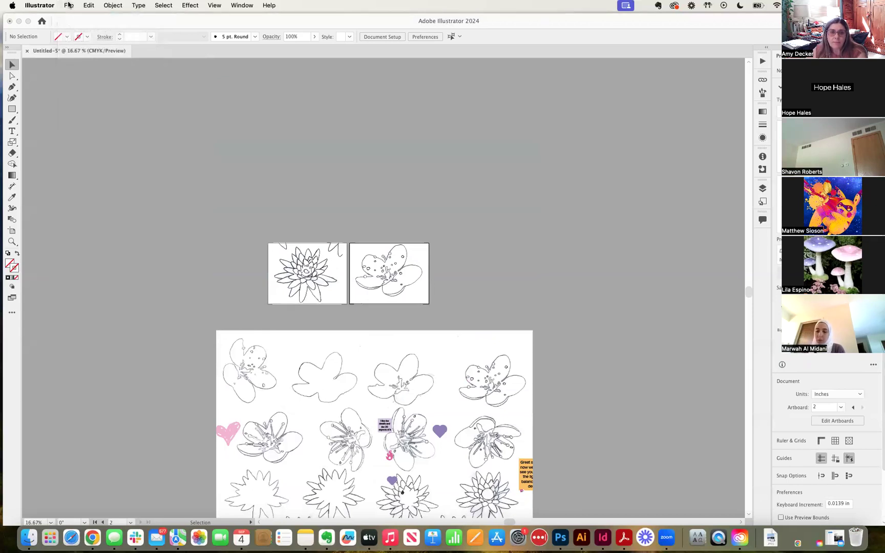
pyautogui.click(242, 5)
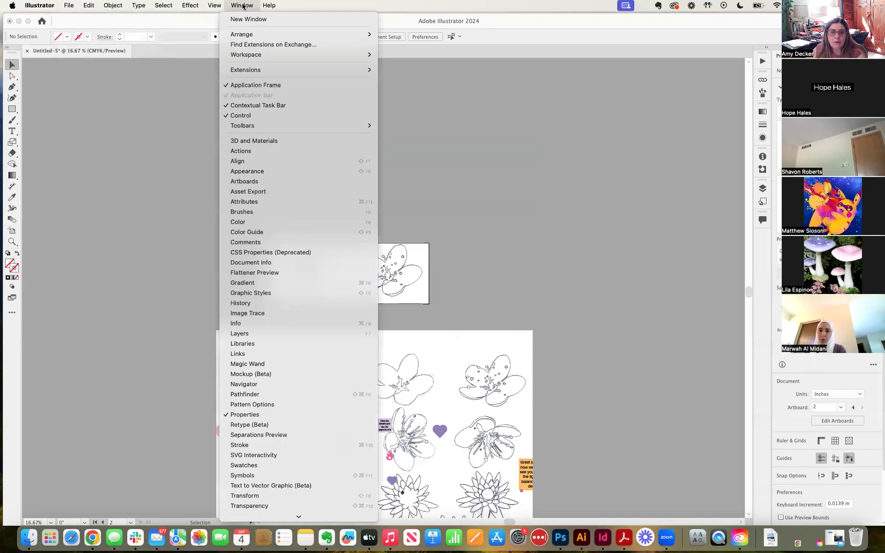
pyautogui.click(259, 183)
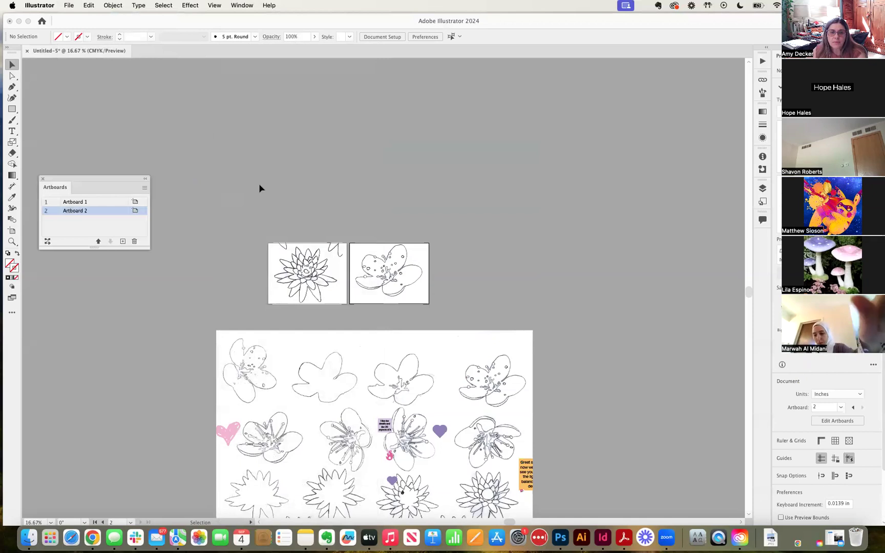
pyautogui.moveTo(113, 180); pyautogui.dragTo(194, 73)
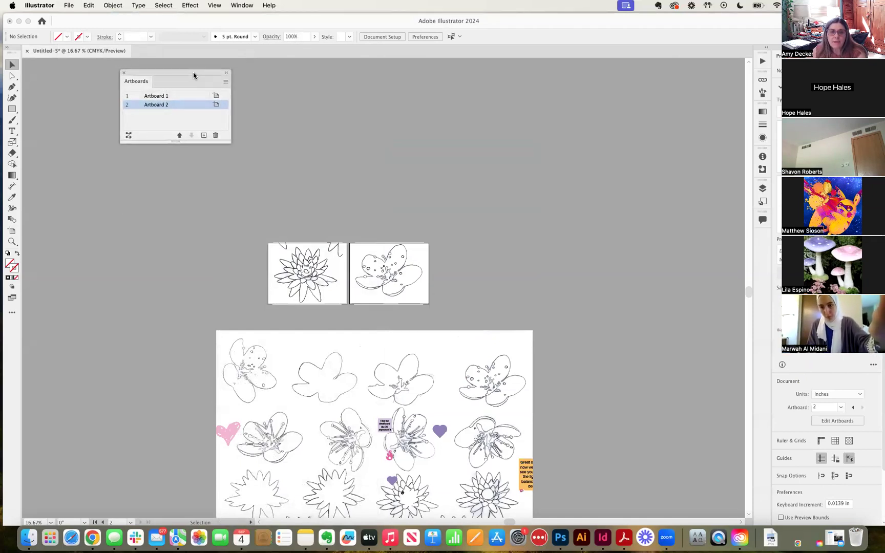
# Add a new Artboard 3, then delete it, leaving only Artboards 1 and 2
pyautogui.click(203, 136)
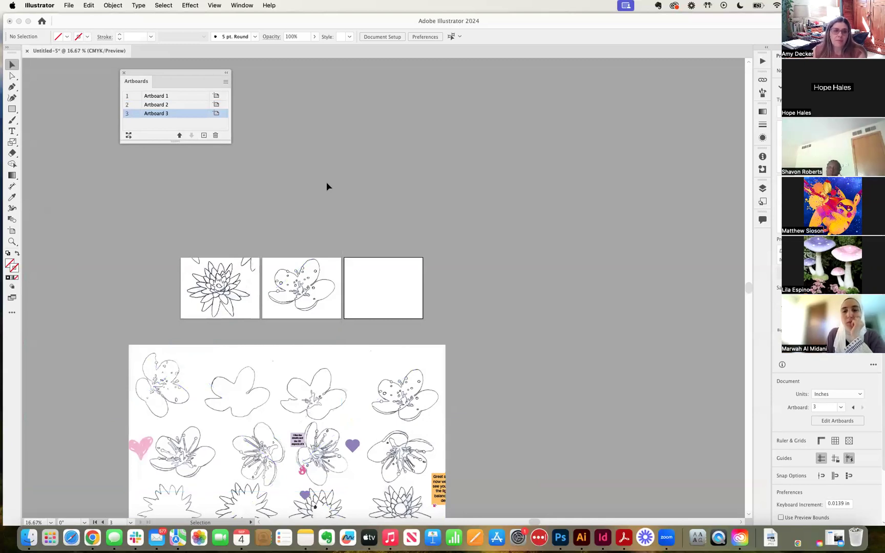
pyautogui.click(215, 135)
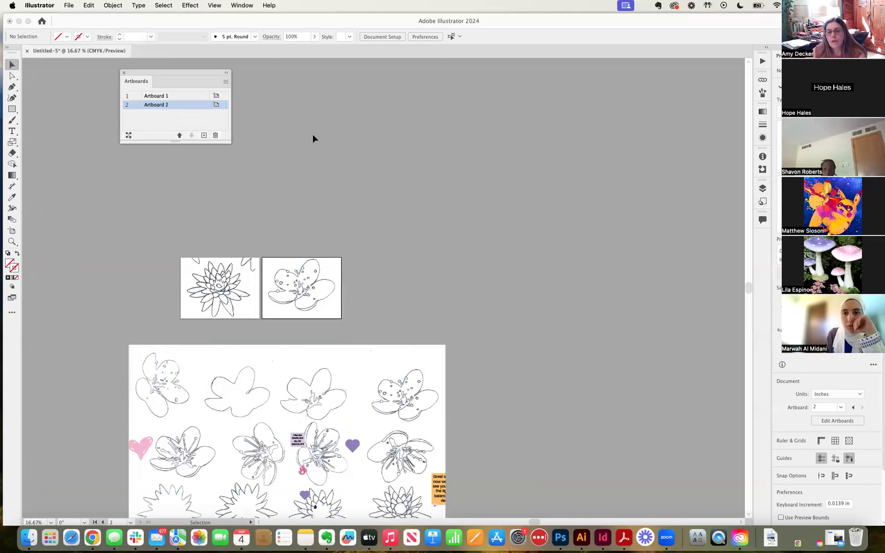
pyautogui.scroll(-3, 321, 144)
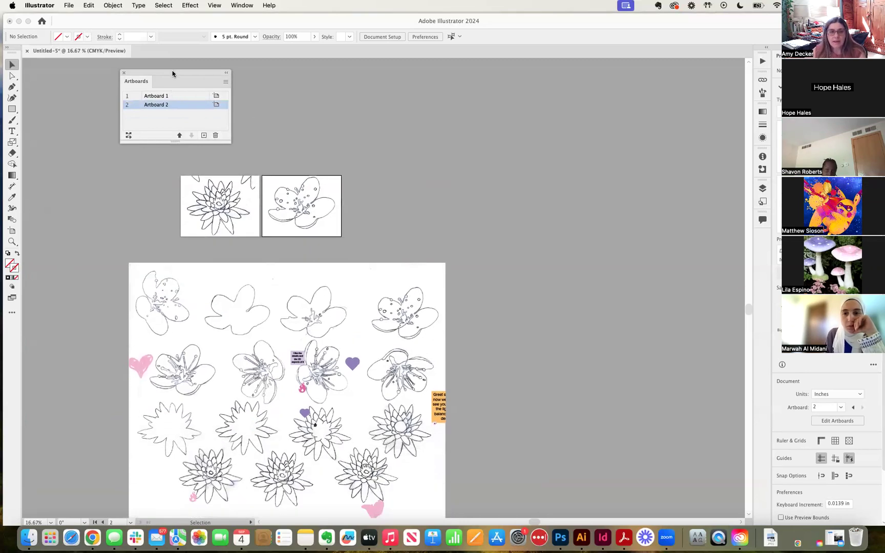
# Delete the placed flower-sketch board image and zoom in on the remaining two artboards
pyautogui.click(124, 73)
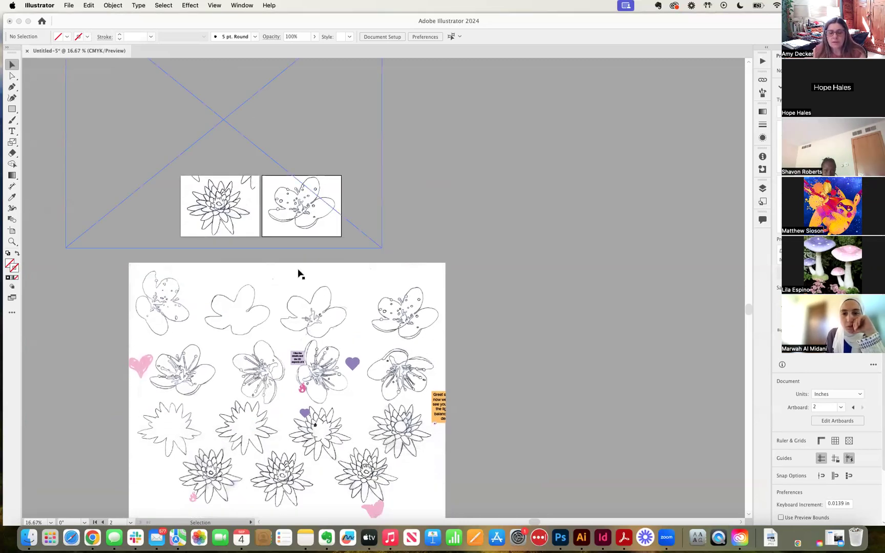
pyautogui.click(292, 305)
pyautogui.press('Delete')
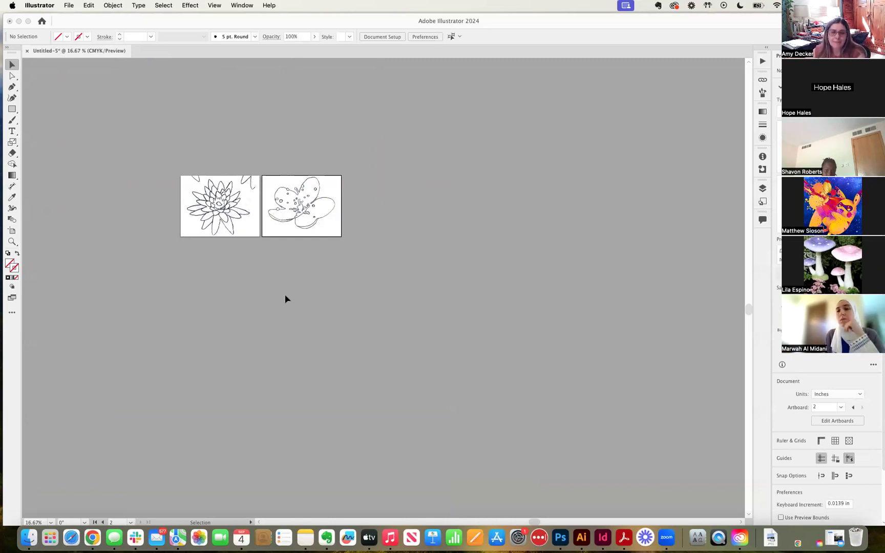
pyautogui.press('super+equal')
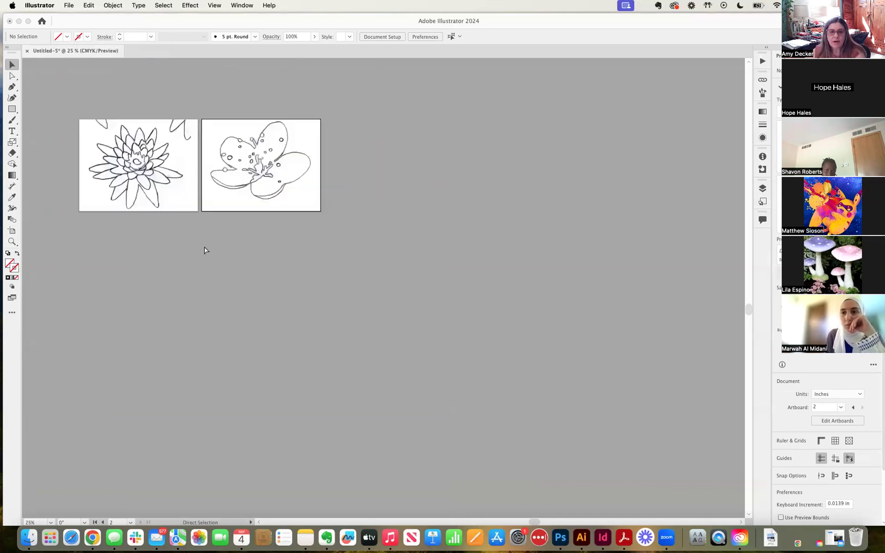
pyautogui.moveTo(176, 249); pyautogui.dragTo(271, 302)
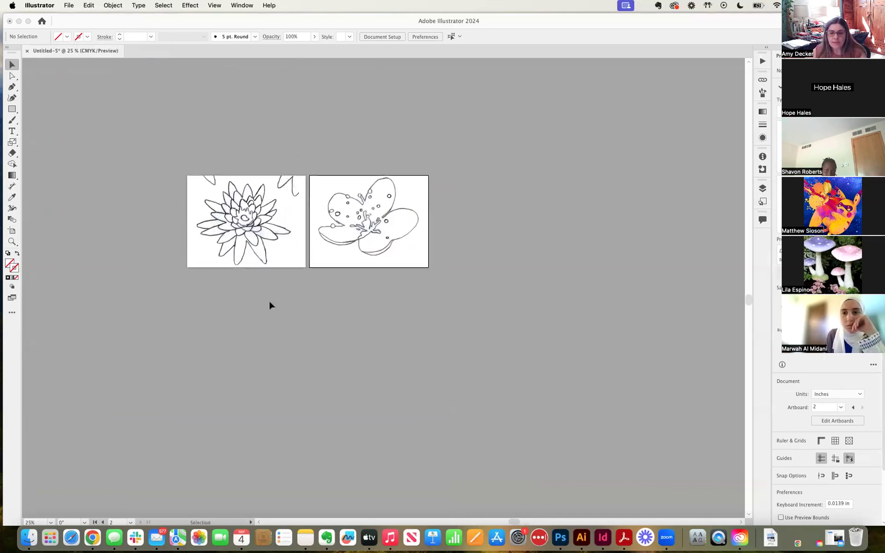
pyautogui.press('super+equal')
# Nudge the blossom drawing slightly, reselect the lotus, and show the Layers panel from the Window menu
pyautogui.click(204, 222)
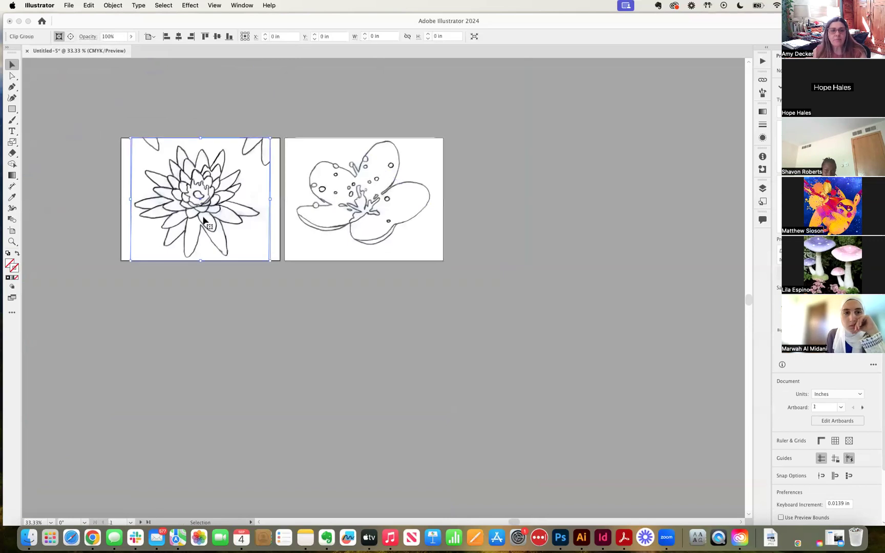
pyautogui.moveTo(354, 214)
pyautogui.mouseDown()
pyautogui.moveTo(391, 199)
pyautogui.moveTo(366, 207)
pyautogui.moveTo(378, 197)
pyautogui.moveTo(354, 216)
pyautogui.mouseUp()
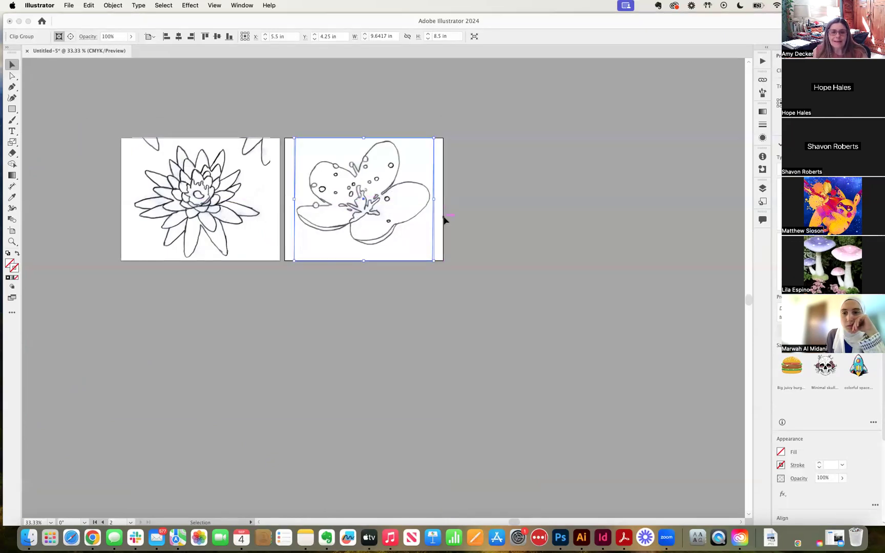
pyautogui.click(459, 217)
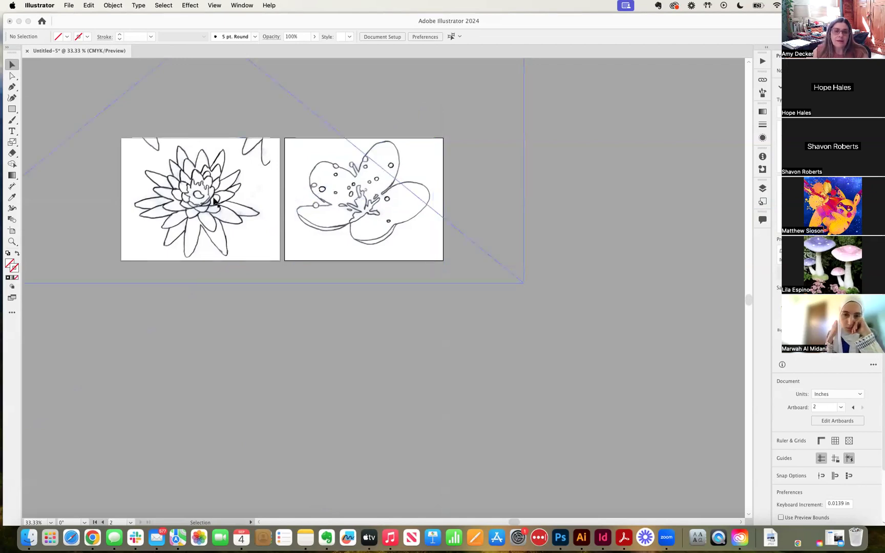
pyautogui.click(213, 201)
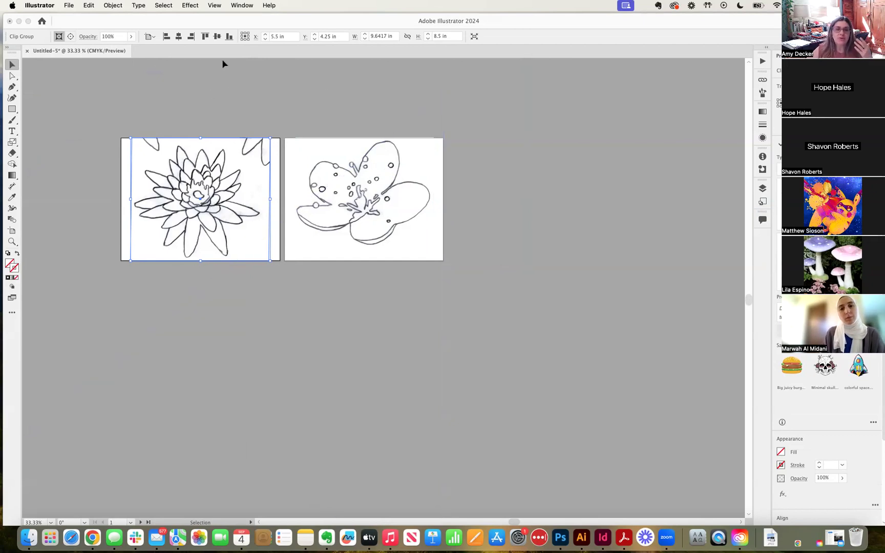
pyautogui.click(248, 5)
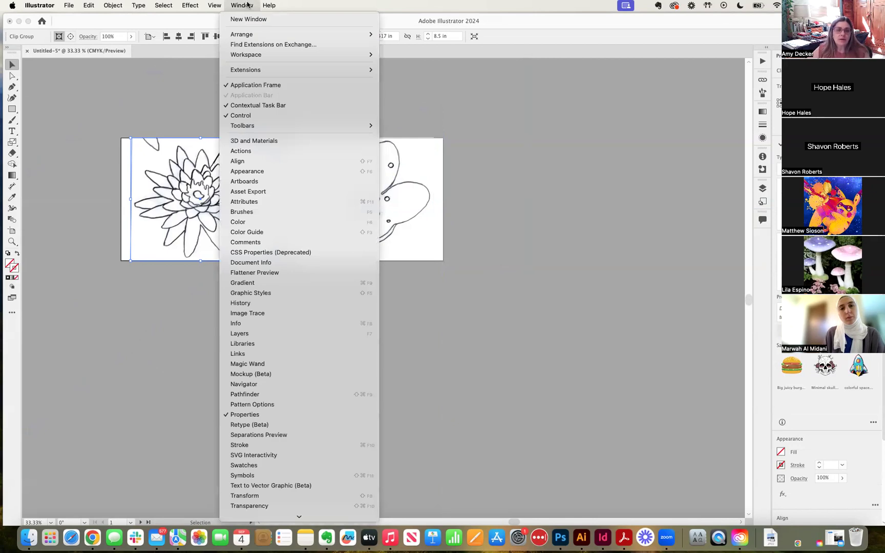
pyautogui.click(254, 335)
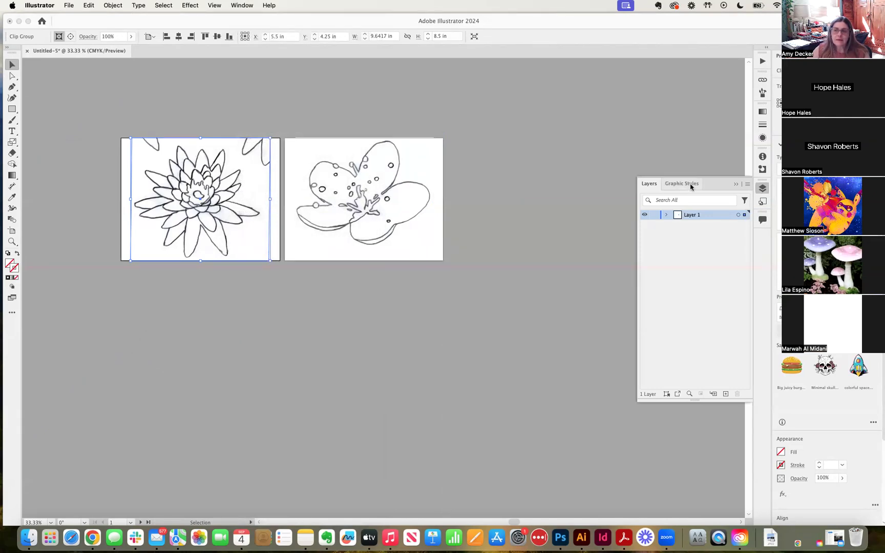
# Add a new Layer 2 above Layer 1, then make Layer 1 active
pyautogui.moveTo(713, 184)
pyautogui.mouseDown()
pyautogui.moveTo(616, 160)
pyautogui.moveTo(722, 190)
pyautogui.mouseUp()
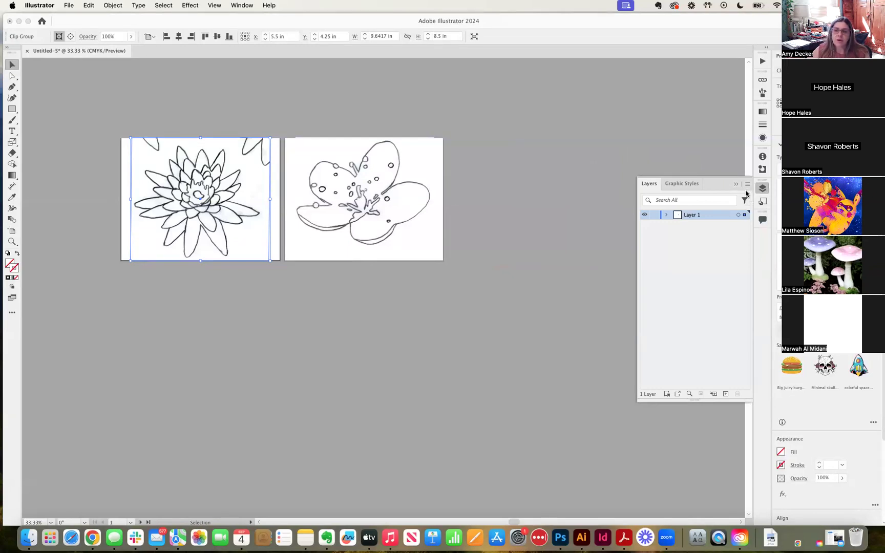
pyautogui.click(726, 395)
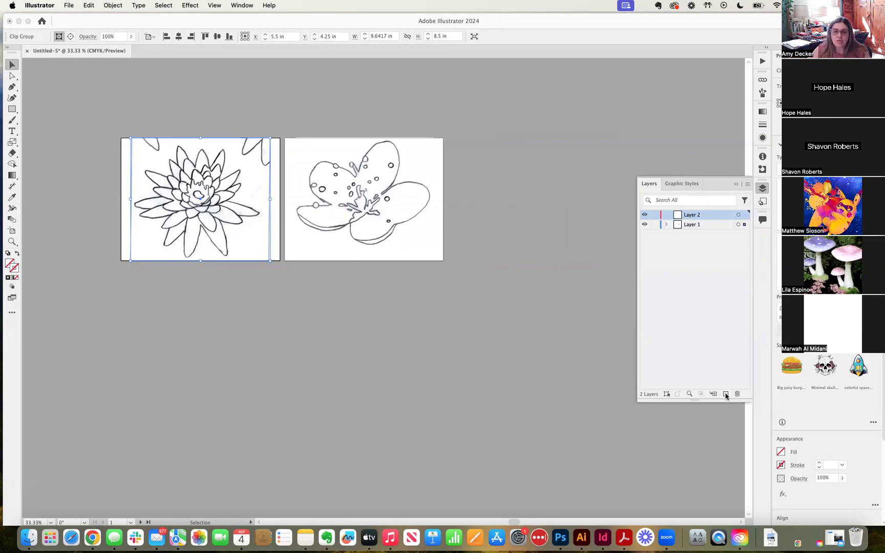
pyautogui.click(687, 225)
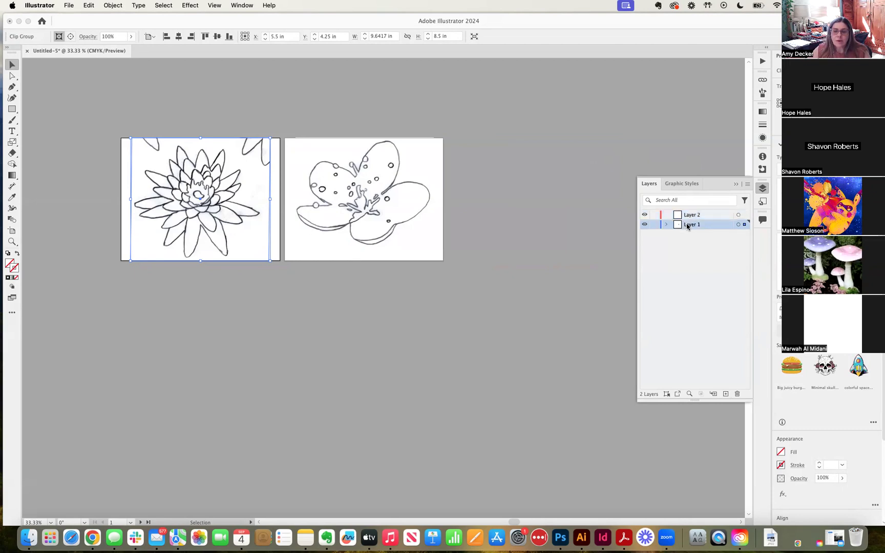
# Toggle Layer 1's visibility off and on twice, leaving its flower drawings visible
pyautogui.click(645, 225)
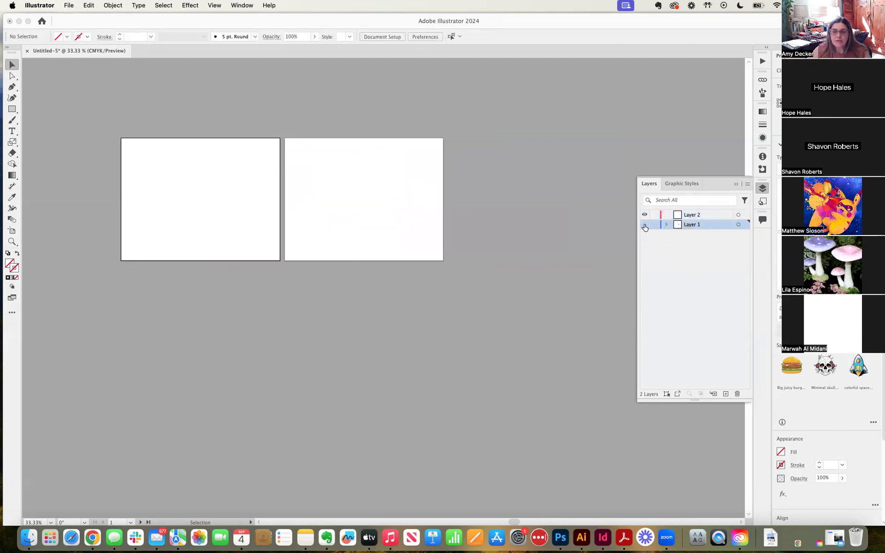
pyautogui.click(645, 225)
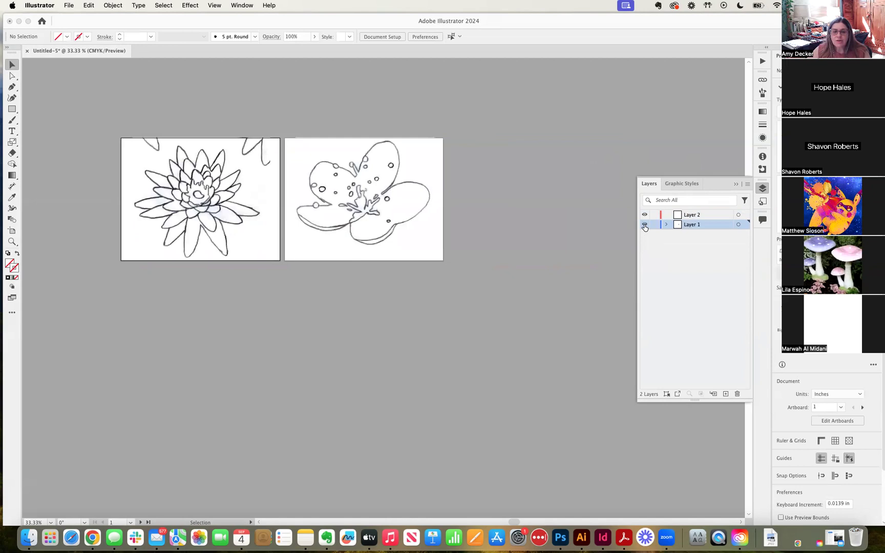
pyautogui.click(645, 225)
pyautogui.click(645, 226)
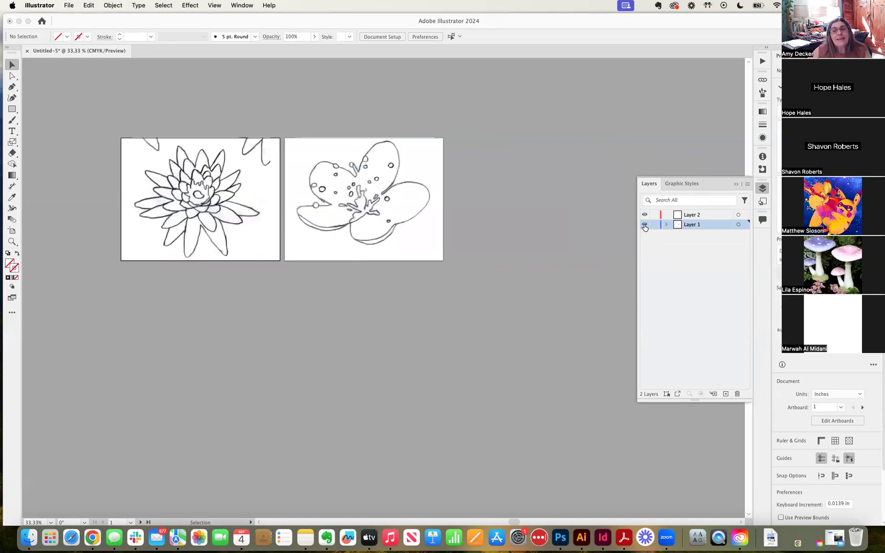
# Rename Layer 1 to 'Sketch', lock it, and confirm its scans can no longer be dragged
pyautogui.doubleClick(691, 227)
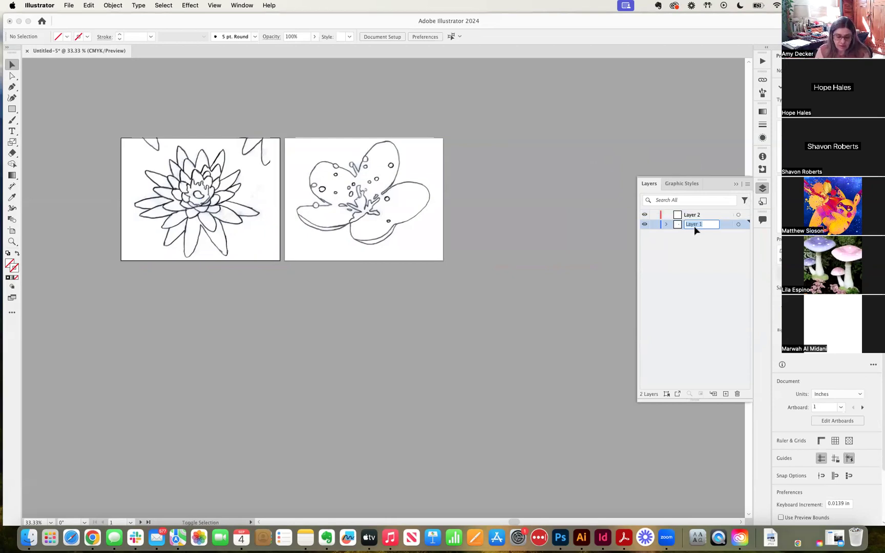
pyautogui.write('Sketch')
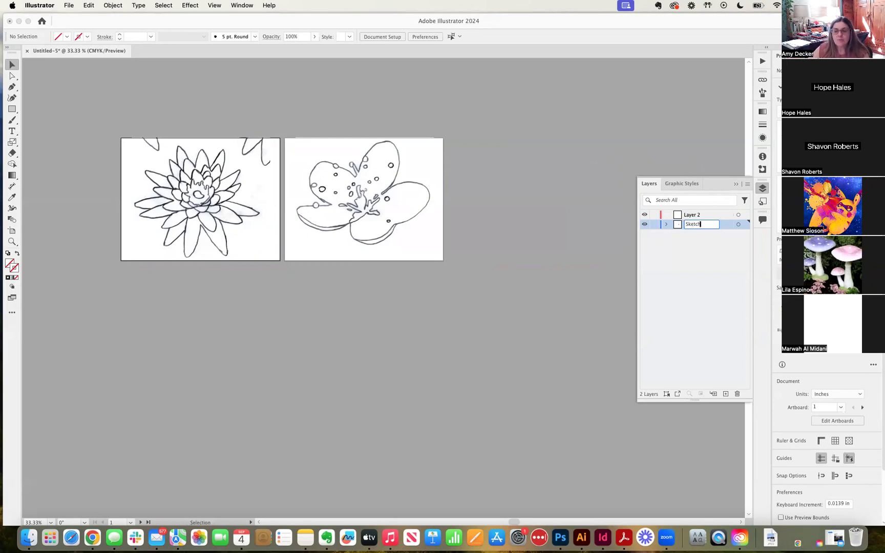
pyautogui.press('Return')
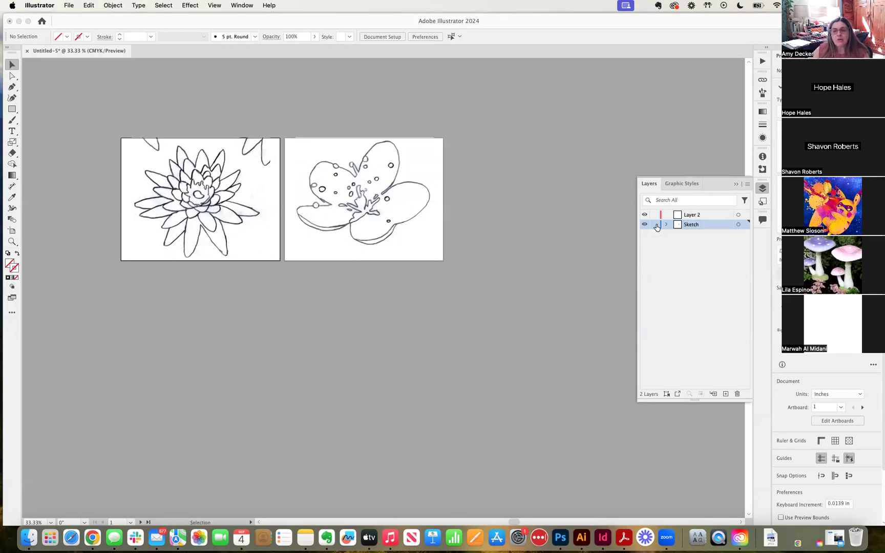
pyautogui.click(654, 225)
pyautogui.moveTo(346, 214); pyautogui.dragTo(311, 198)
pyautogui.moveTo(268, 194)
pyautogui.mouseDown()
pyautogui.moveTo(336, 191)
pyautogui.moveTo(277, 189)
pyautogui.mouseUp()
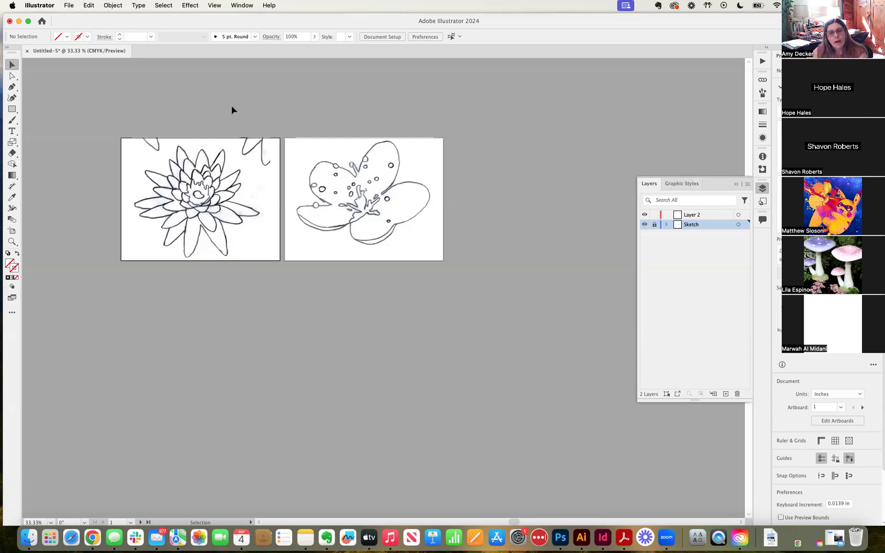
# Open and close the File menu several times without choosing any command
pyautogui.click(71, 5)
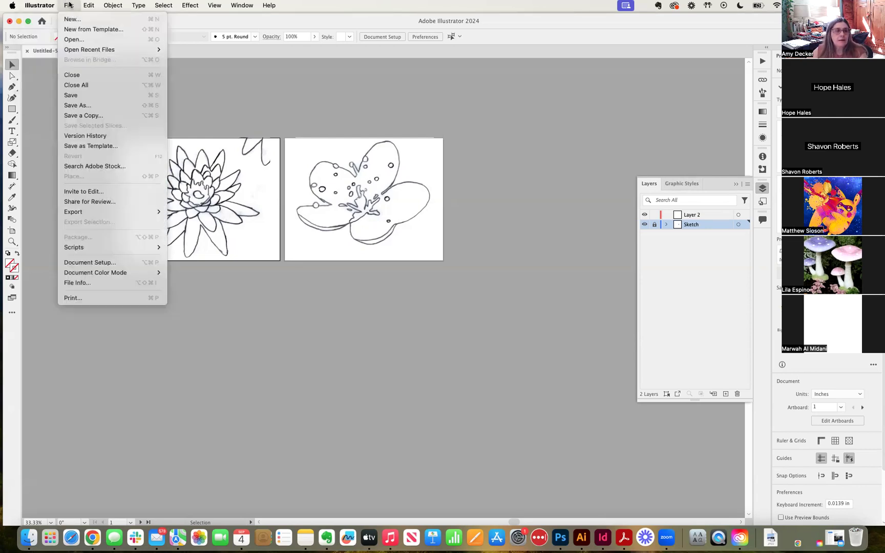
pyautogui.click(241, 92)
pyautogui.click(69, 6)
pyautogui.click(70, 5)
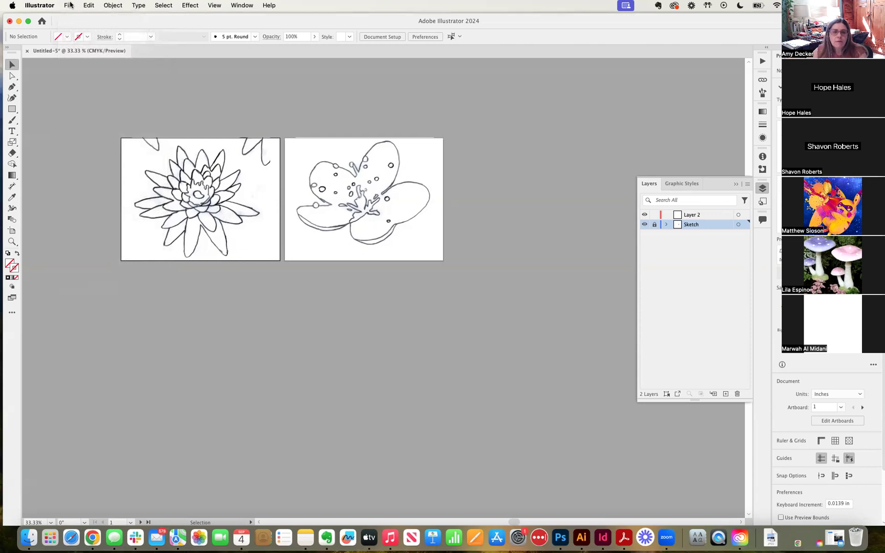
pyautogui.click(69, 5)
pyautogui.click(70, 5)
pyautogui.click(69, 5)
pyautogui.click(68, 5)
# Unlock the Sketch layer and select the clipped flower on the right artboard
pyautogui.click(360, 169)
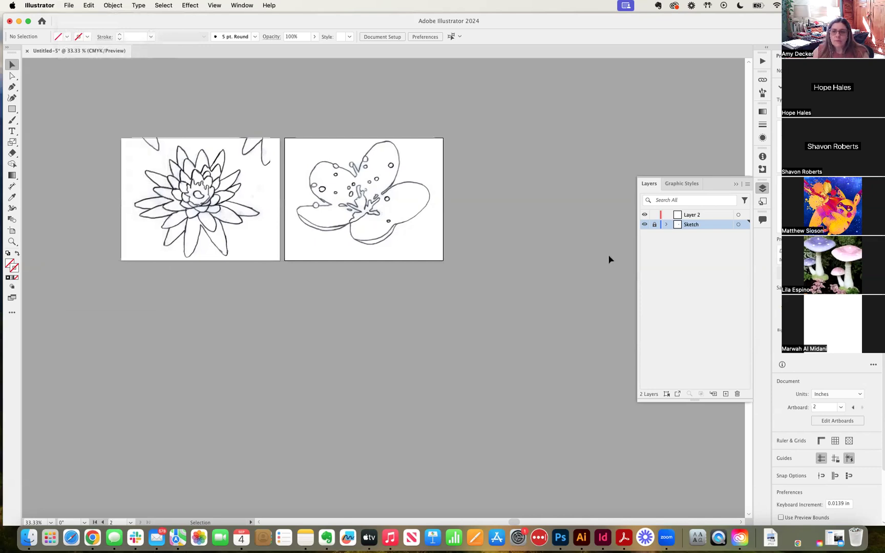
pyautogui.click(654, 226)
pyautogui.click(381, 182)
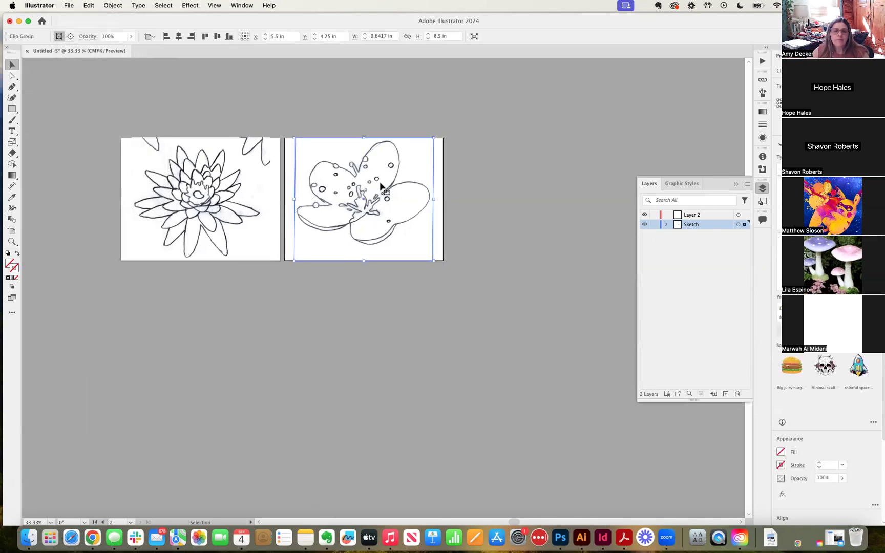
# Release the clipping mask on the flower scan and reposition the full scan on the canvas
pyautogui.click(101, 6)
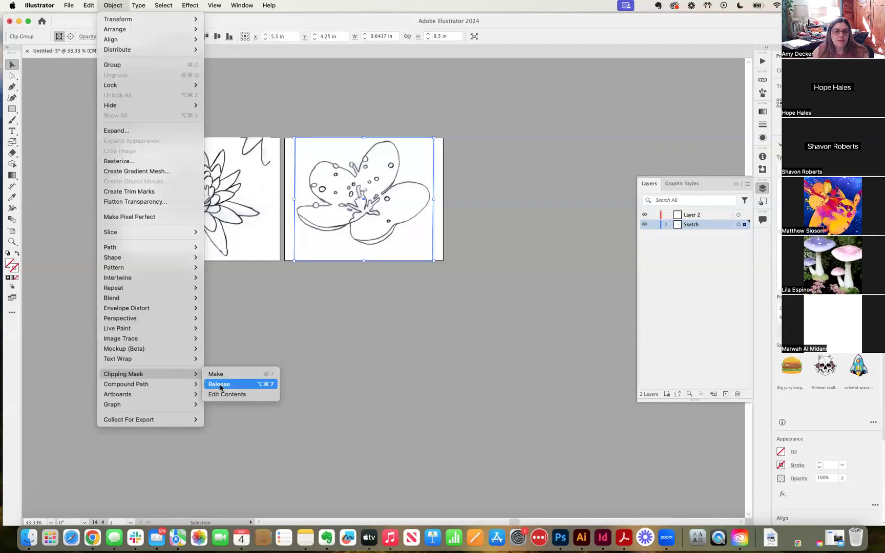
pyautogui.click(221, 384)
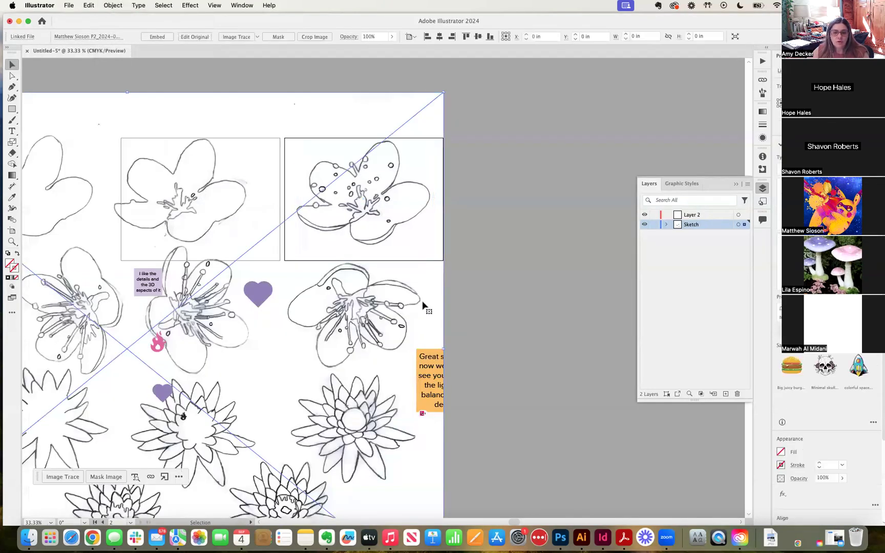
pyautogui.press('super+minus')
pyautogui.press('super+minus')
pyautogui.moveTo(370, 312)
pyautogui.mouseDown()
pyautogui.moveTo(282, 296)
pyautogui.moveTo(355, 270)
pyautogui.moveTo(336, 318)
pyautogui.moveTo(312, 271)
pyautogui.moveTo(381, 288)
pyautogui.moveTo(369, 313)
pyautogui.mouseUp()
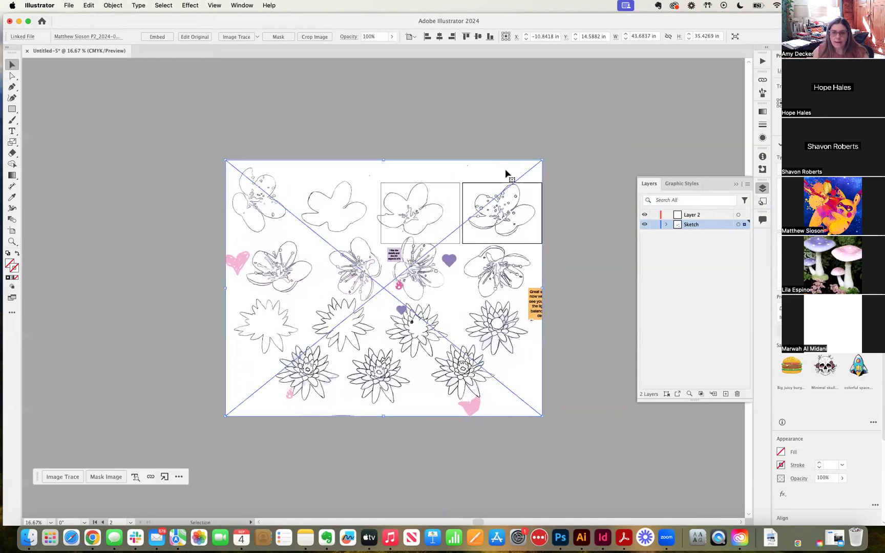
# Widen the framing rectangle on both its left and right sides
pyautogui.click(536, 226)
pyautogui.moveTo(538, 214); pyautogui.dragTo(540, 214)
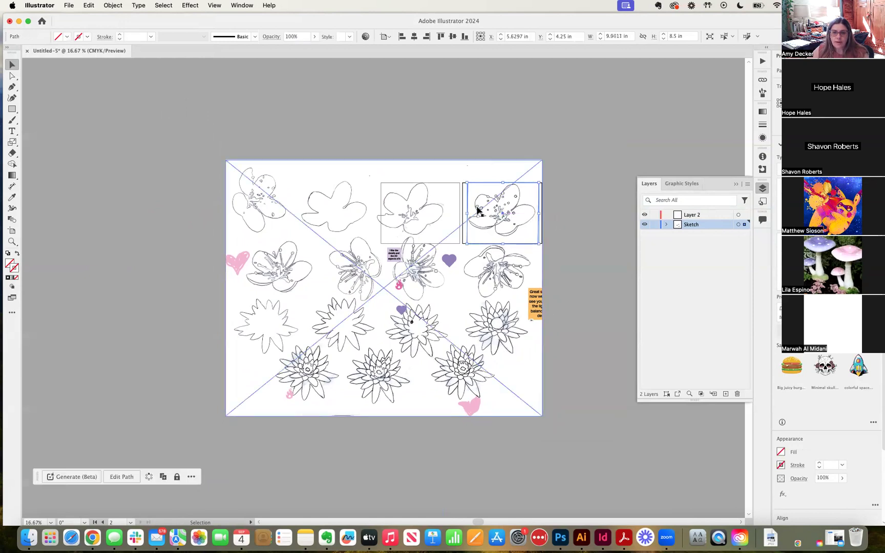
pyautogui.moveTo(468, 211); pyautogui.dragTo(465, 212)
pyautogui.rightClick(512, 168)
pyautogui.click(488, 172)
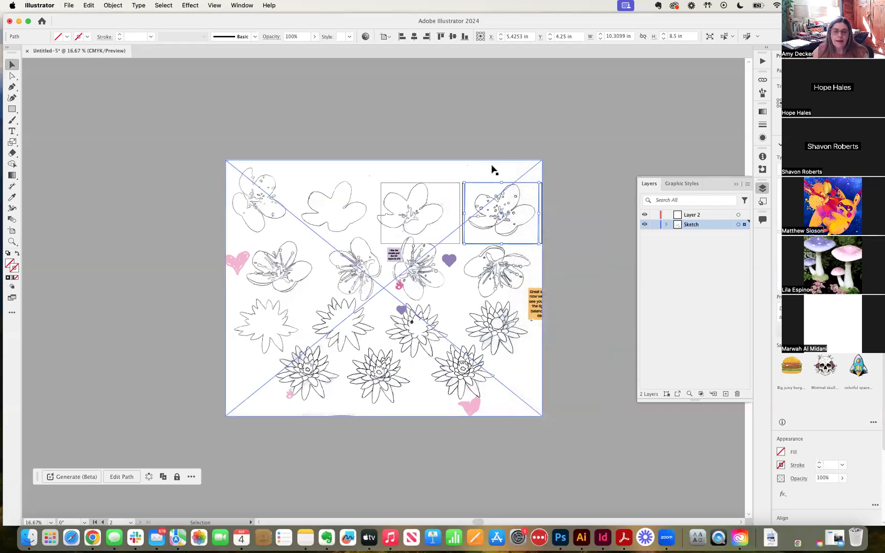
# Clip the sketch scan to the widened frame, selecting both after the first attempt errors
pyautogui.click(113, 5)
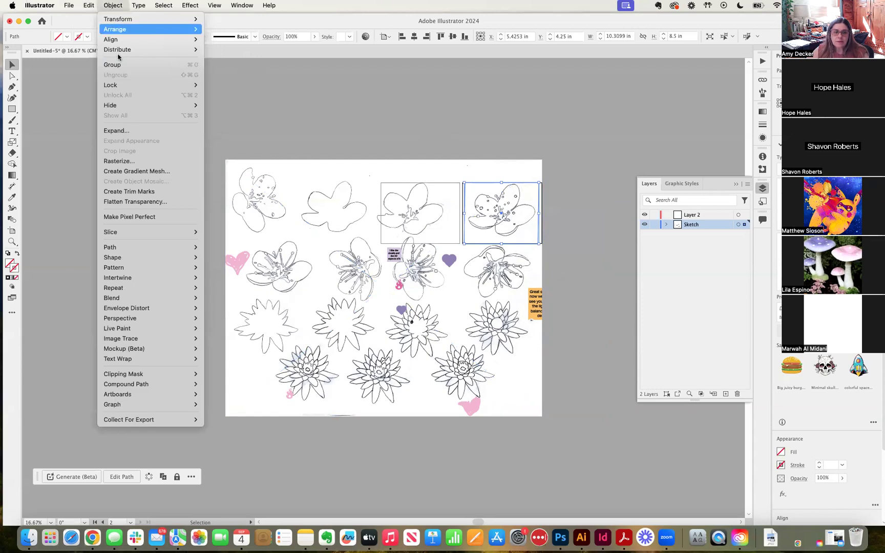
pyautogui.moveTo(155, 373)
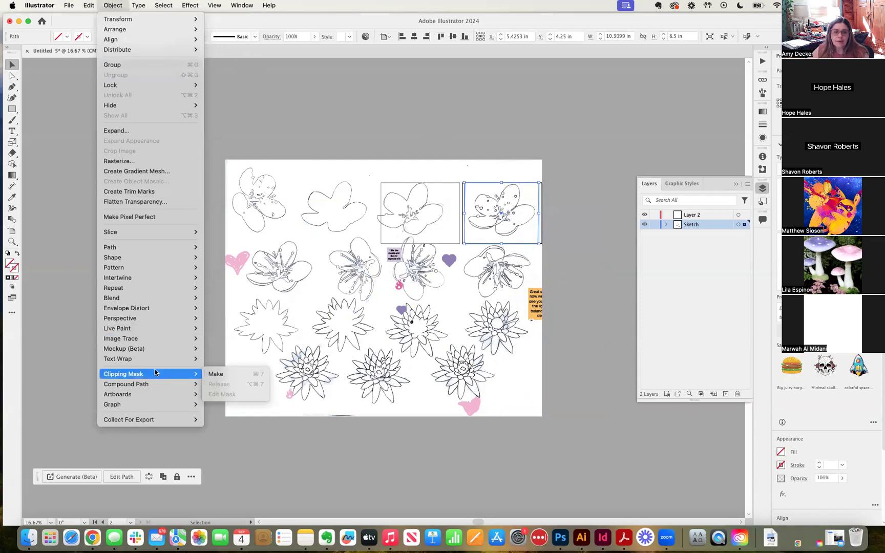
pyautogui.click(241, 376)
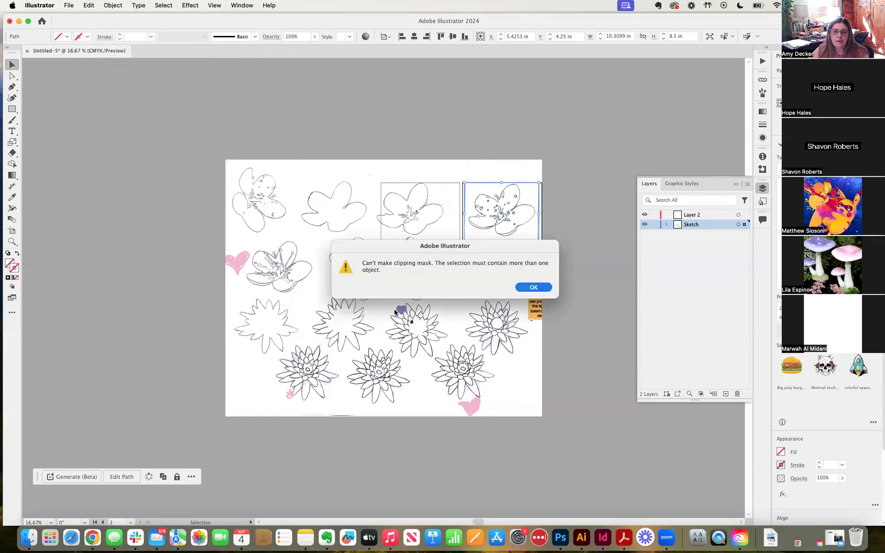
pyautogui.click(533, 288)
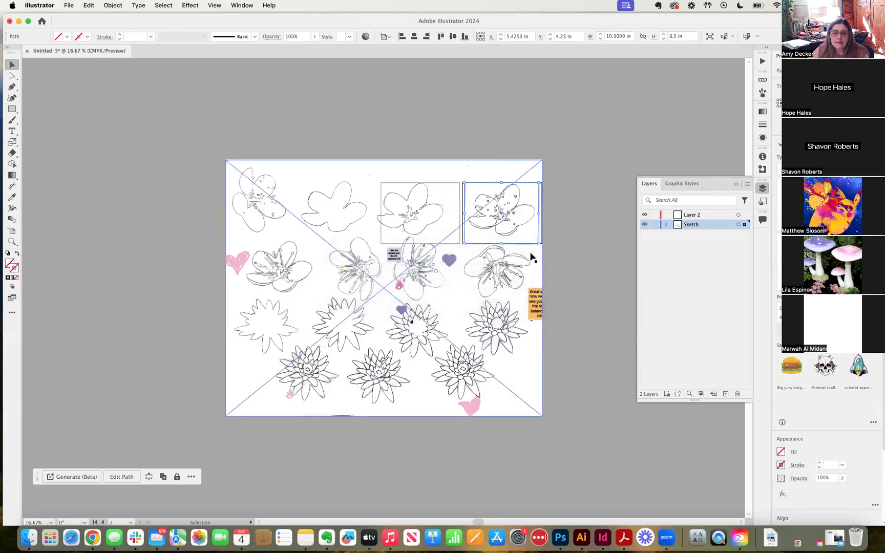
pyautogui.keyDown('shift'); pyautogui.click(513, 210); pyautogui.keyUp('shift')
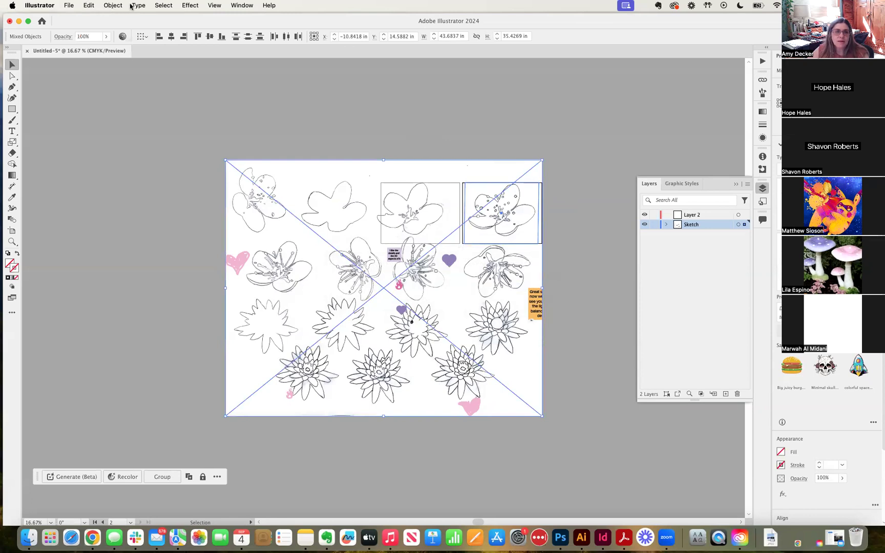
pyautogui.click(112, 6)
pyautogui.moveTo(172, 373)
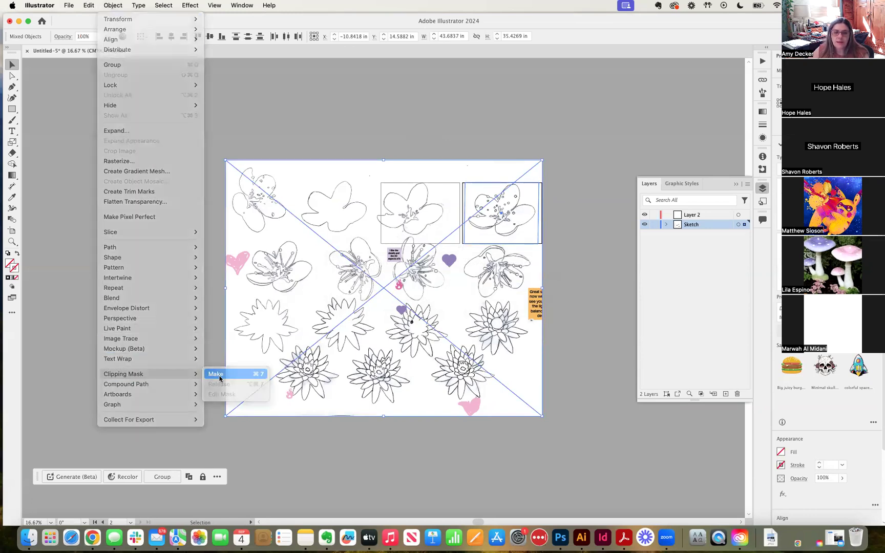
pyautogui.click(216, 374)
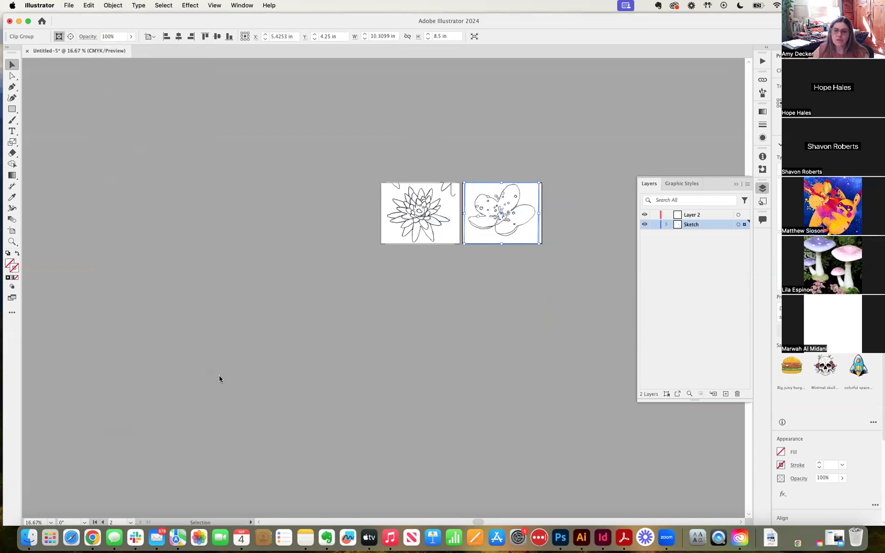
# Deselect the clipped flower, lock the Sketch layer, and activate the left artboard
pyautogui.click(439, 295)
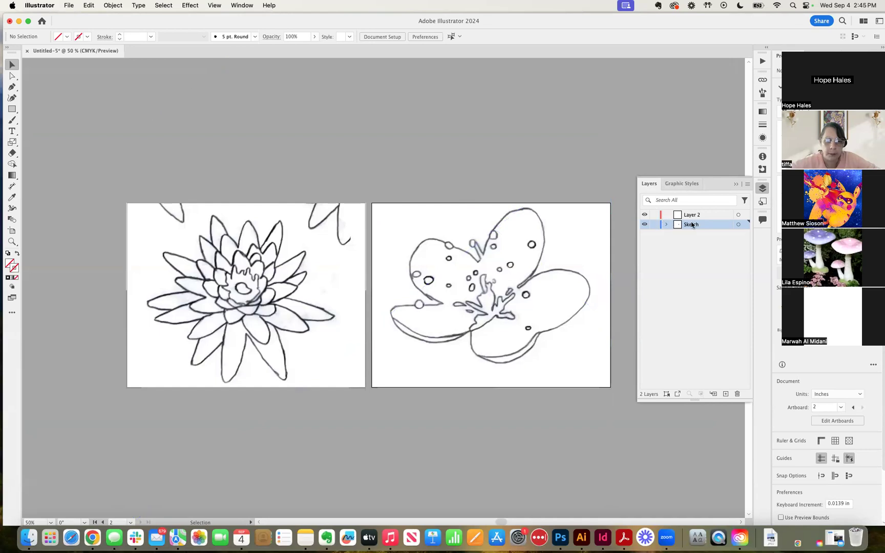
pyautogui.click(655, 225)
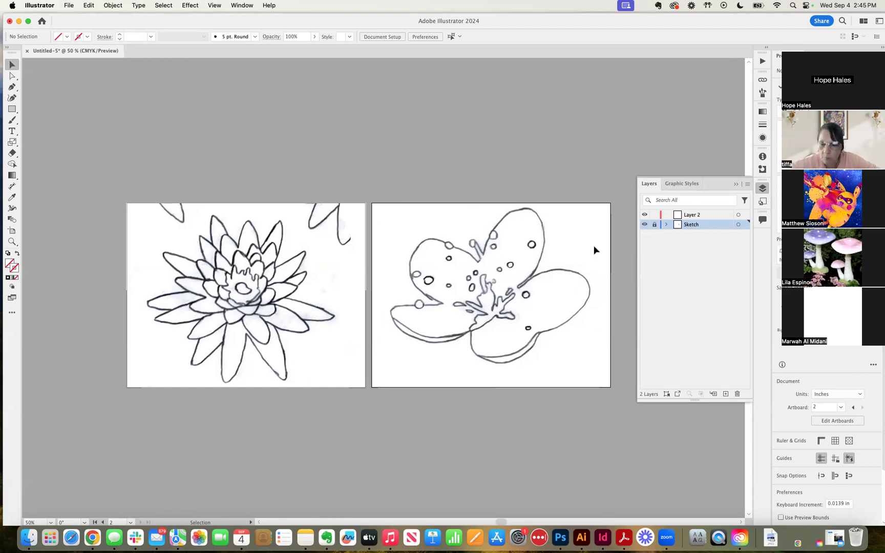
pyautogui.click(328, 236)
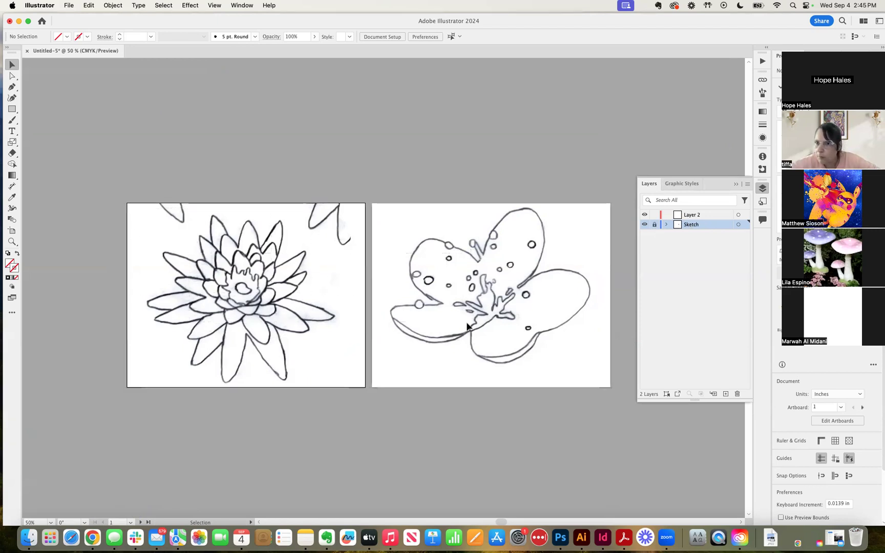
# Rename Layer 2 to 'Art'
pyautogui.click(694, 216)
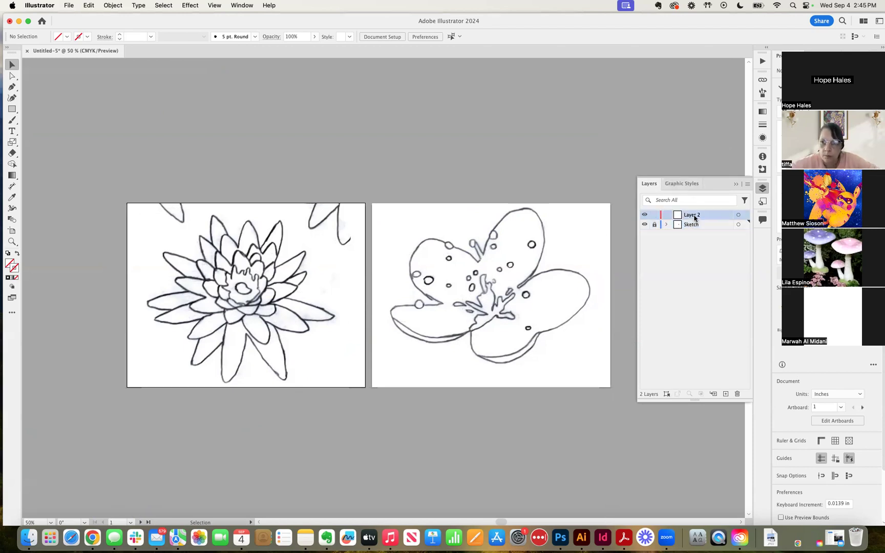
pyautogui.doubleClick(694, 216)
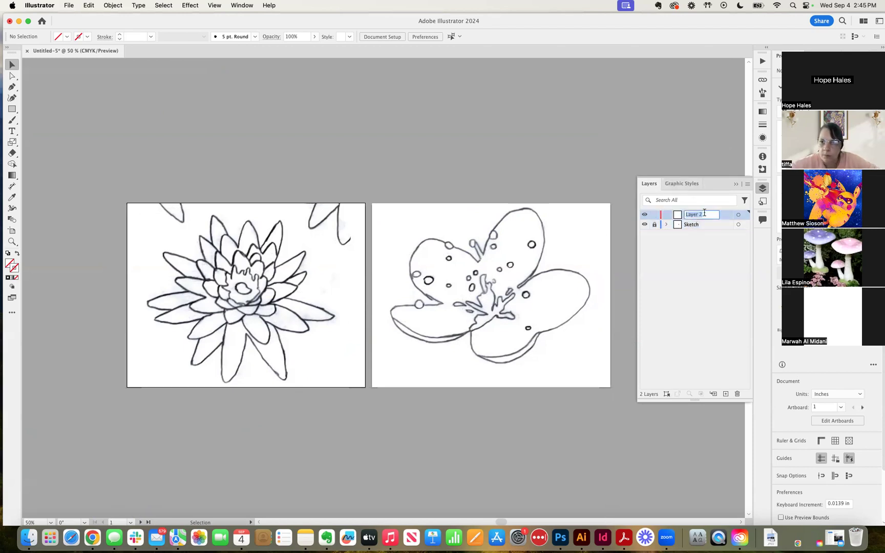
pyautogui.write('Art')
pyautogui.click(725, 265)
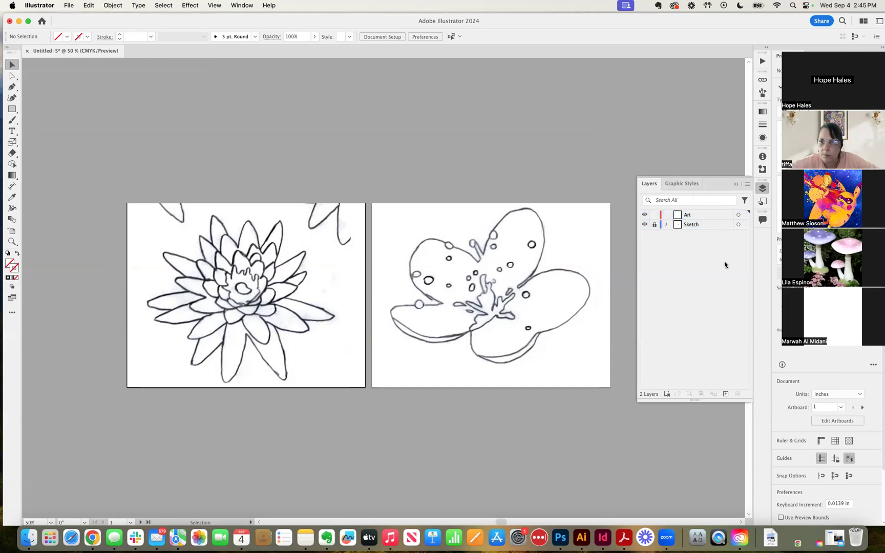
# Toggle the Sketch layer's visibility off and on twice, leaving its drawings visible
pyautogui.click(644, 225)
pyautogui.click(644, 225)
pyautogui.click(645, 225)
pyautogui.click(644, 225)
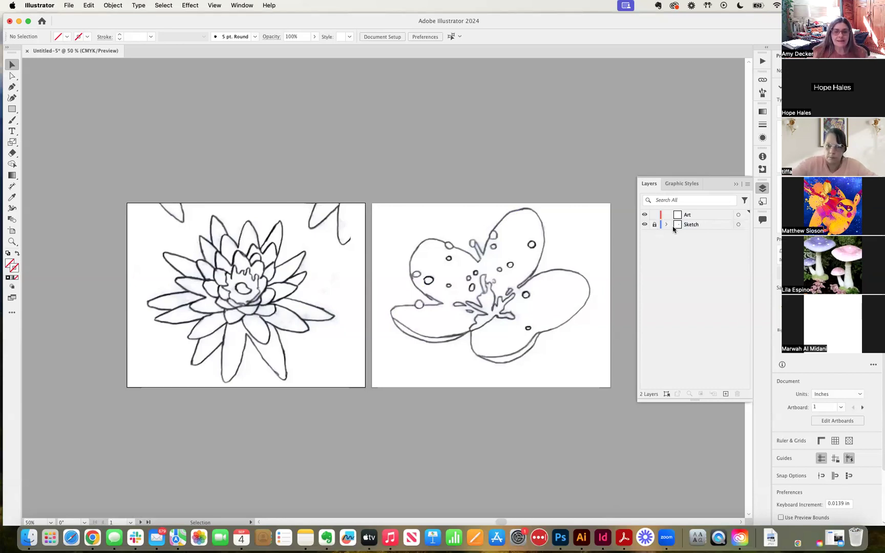
pyautogui.click(689, 215)
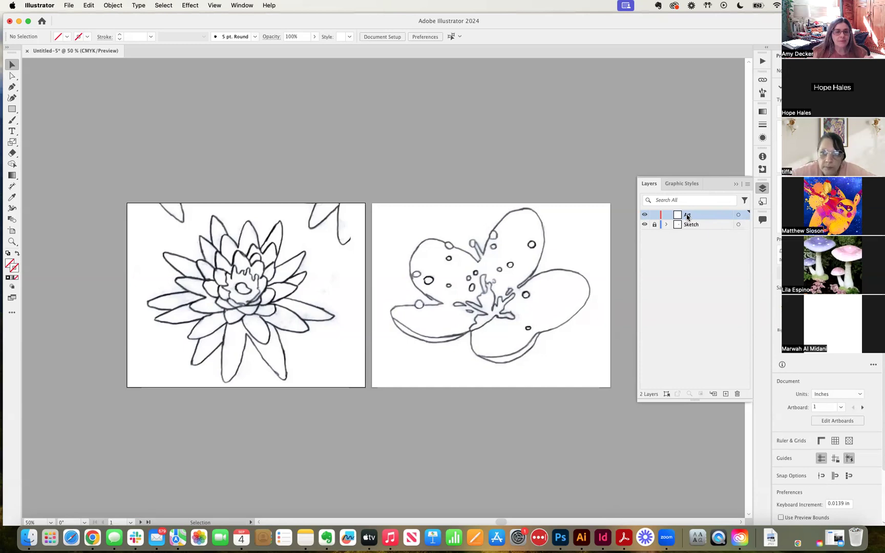
pyautogui.press('super+equal')
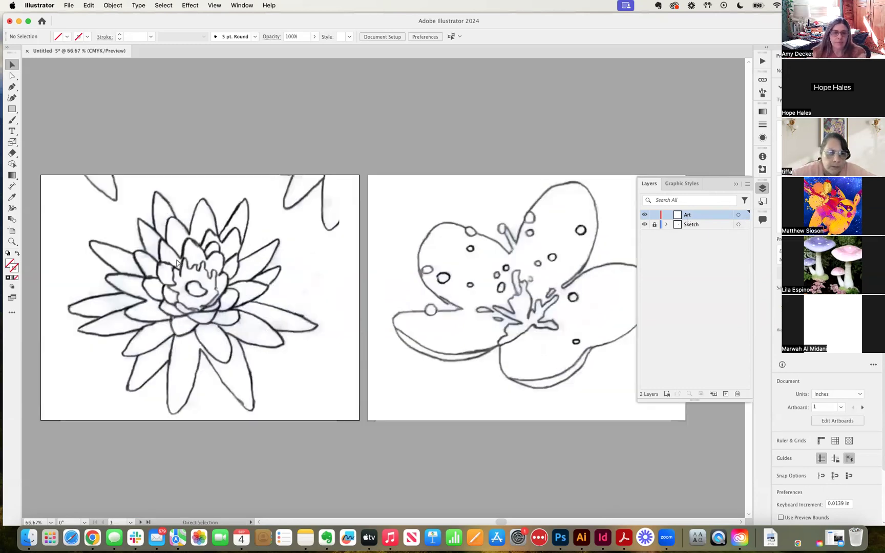
pyautogui.press('super+equal')
pyautogui.moveTo(167, 256); pyautogui.dragTo(392, 273)
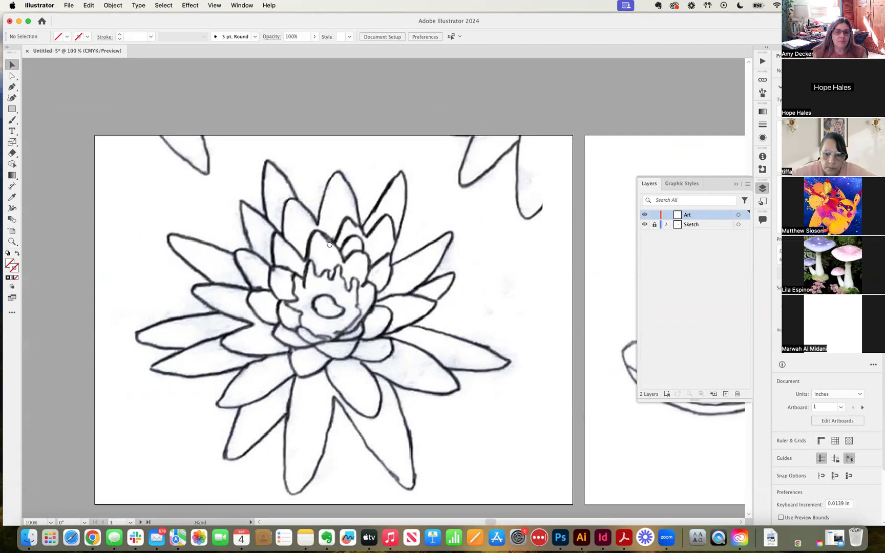
pyautogui.moveTo(332, 246); pyautogui.dragTo(317, 240)
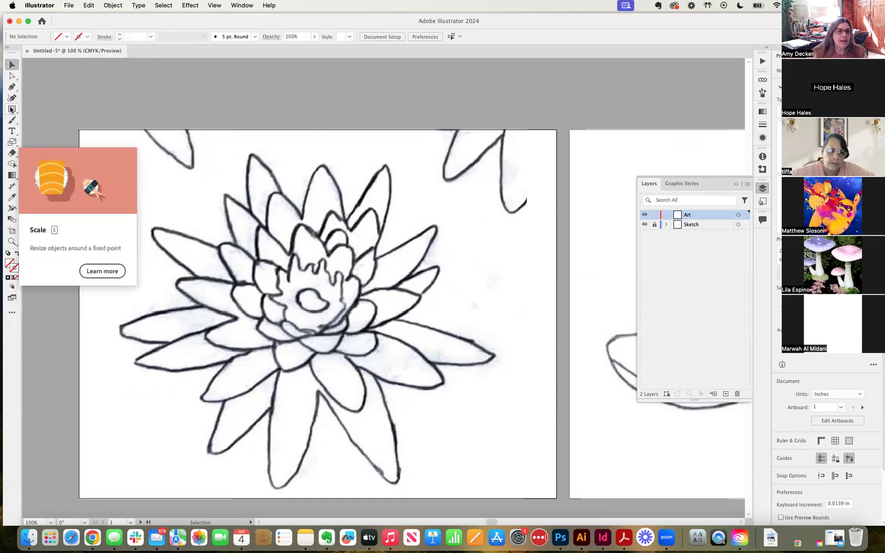
# Switch to the Pencil tool from the Paintbrush tool group
pyautogui.click(12, 87)
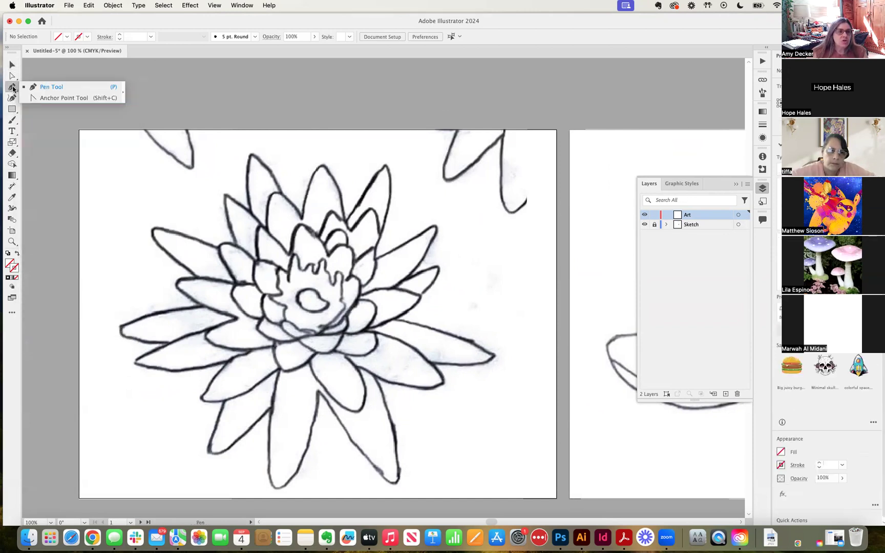
pyautogui.click(14, 99)
pyautogui.click(12, 120)
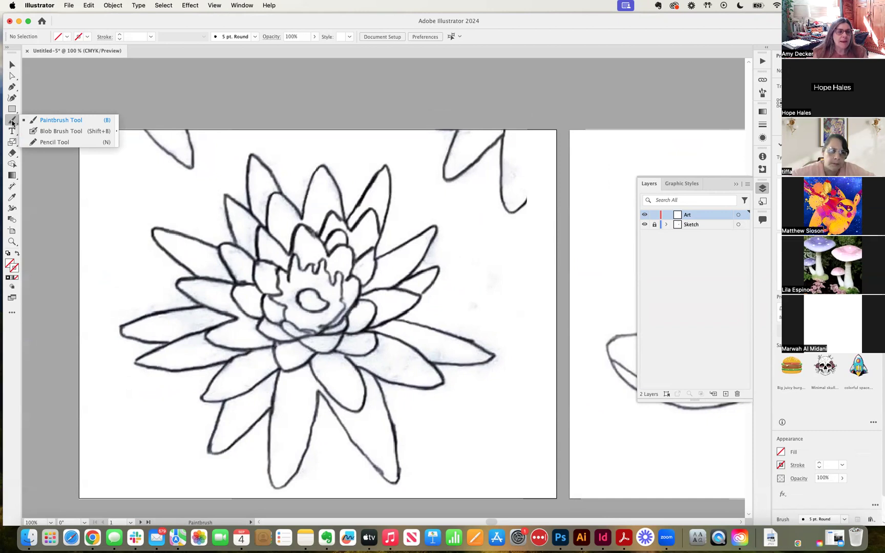
pyautogui.click(50, 144)
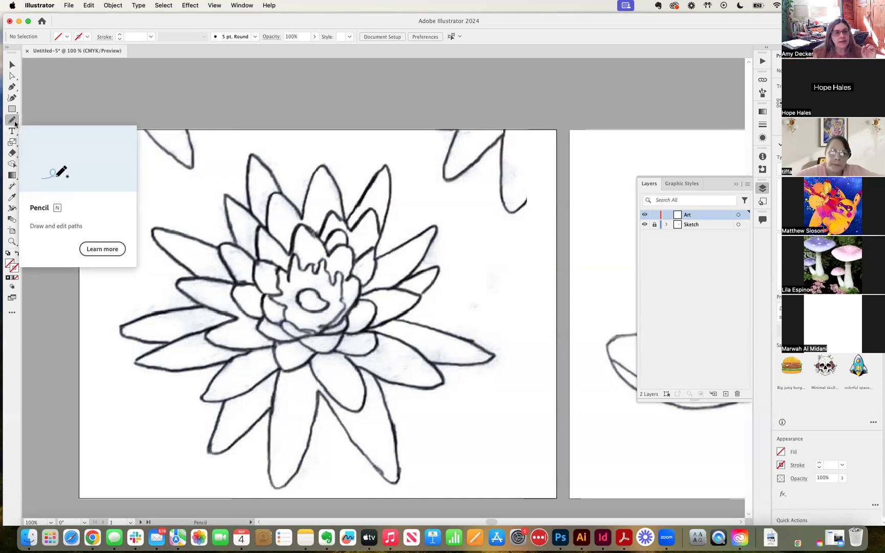
# Review Pencil Tool Options and confirm them with Fidelity left at Smooth
pyautogui.click(15, 124)
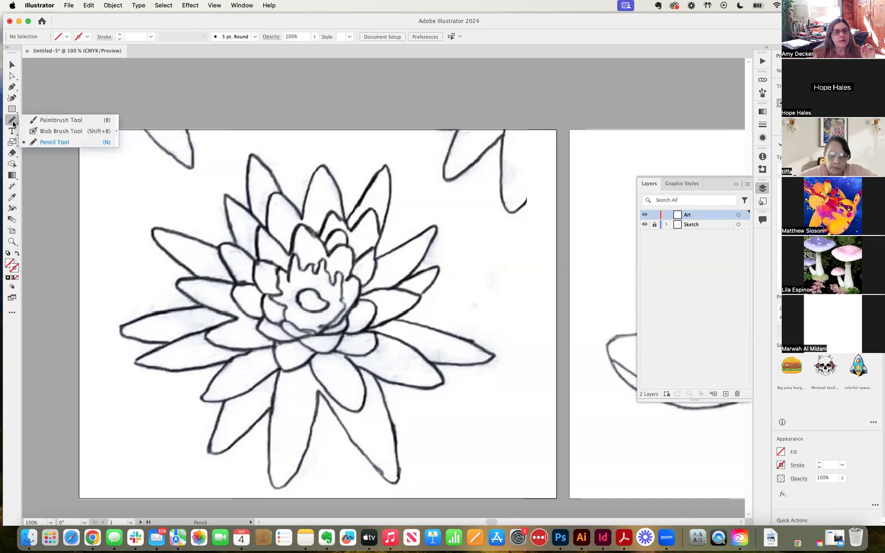
pyautogui.doubleClick(13, 121)
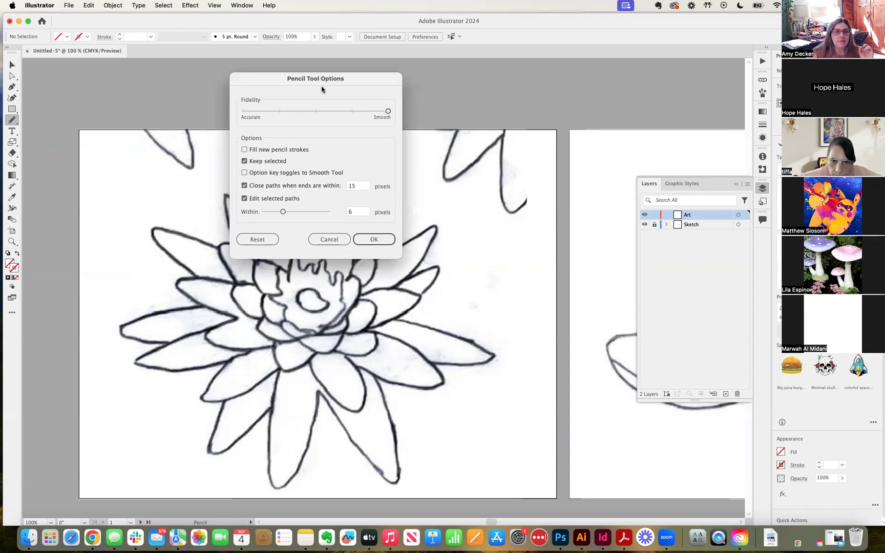
pyautogui.moveTo(342, 81); pyautogui.dragTo(249, 89)
pyautogui.click(236, 247)
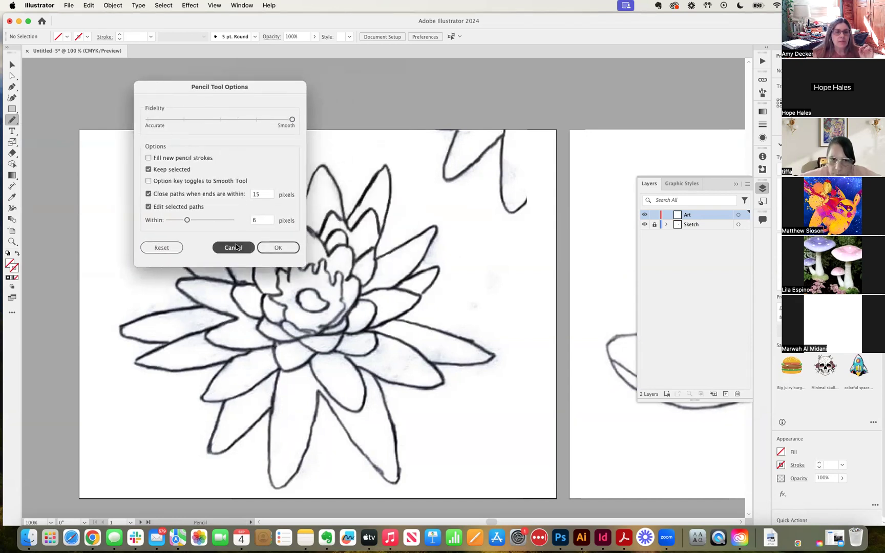
pyautogui.doubleClick(15, 120)
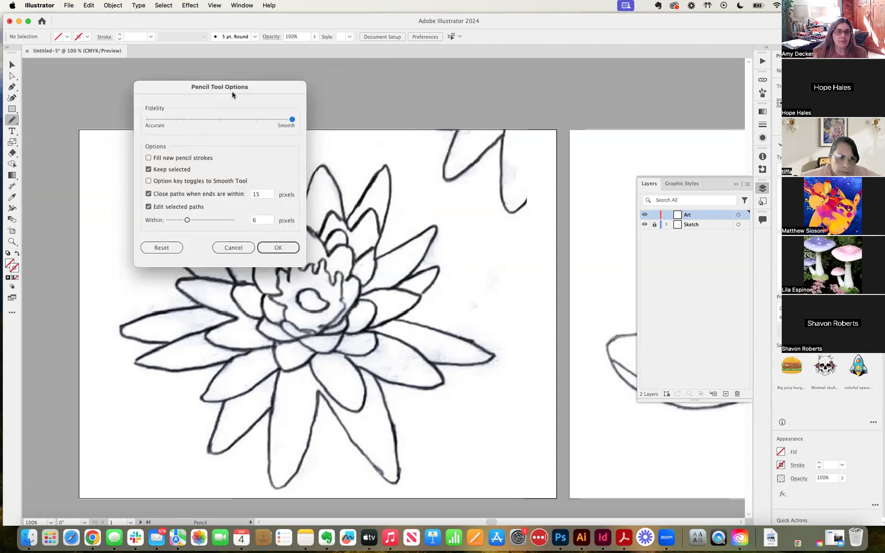
pyautogui.moveTo(292, 121)
pyautogui.mouseDown()
pyautogui.moveTo(188, 123)
pyautogui.moveTo(304, 125)
pyautogui.mouseUp()
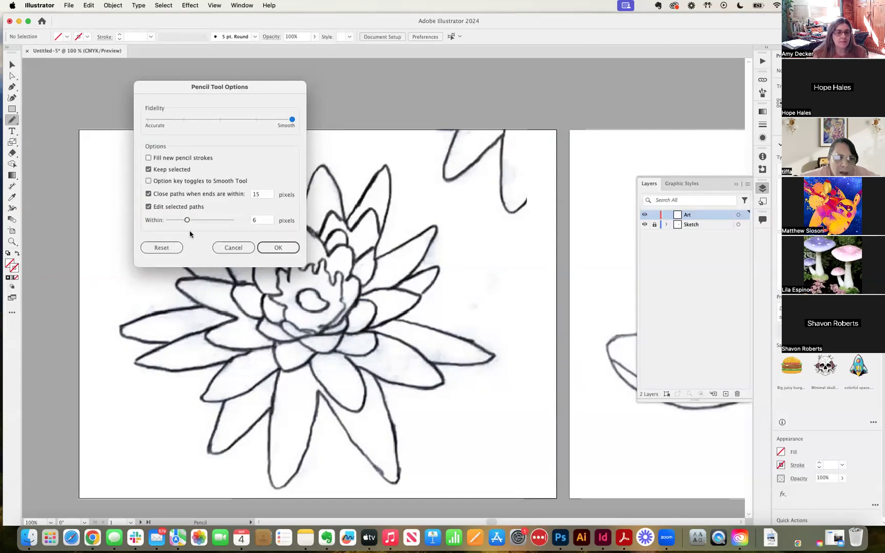
pyautogui.click(270, 247)
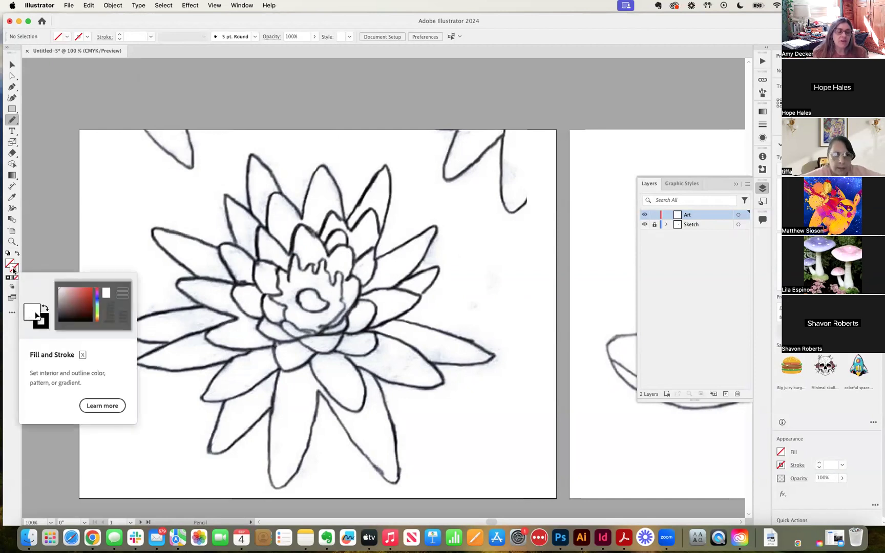
# Set the active stroke colour to pink F21454 in the Color Picker
pyautogui.click(13, 269)
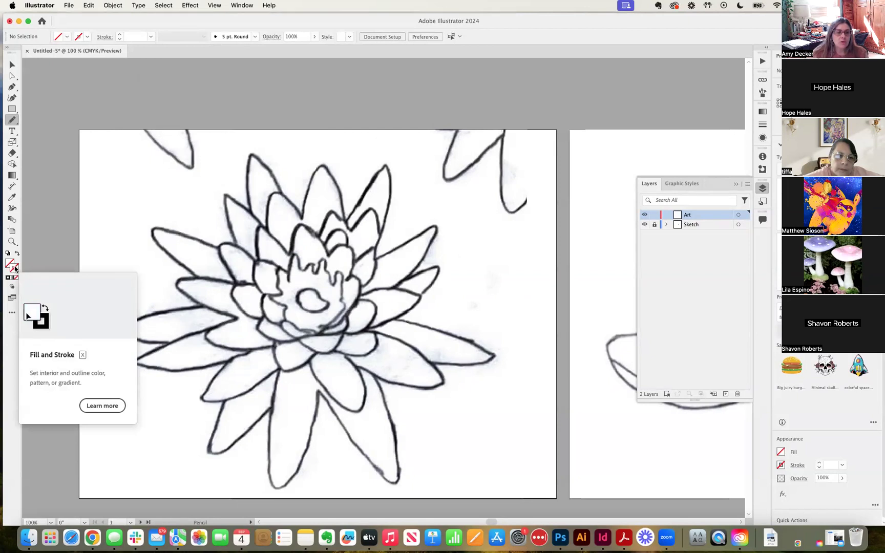
pyautogui.doubleClick(14, 269)
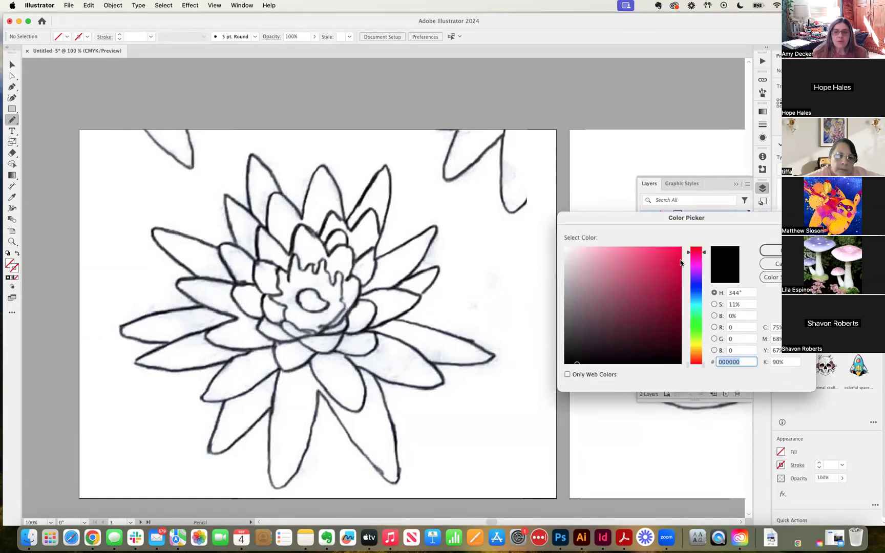
pyautogui.click(672, 251)
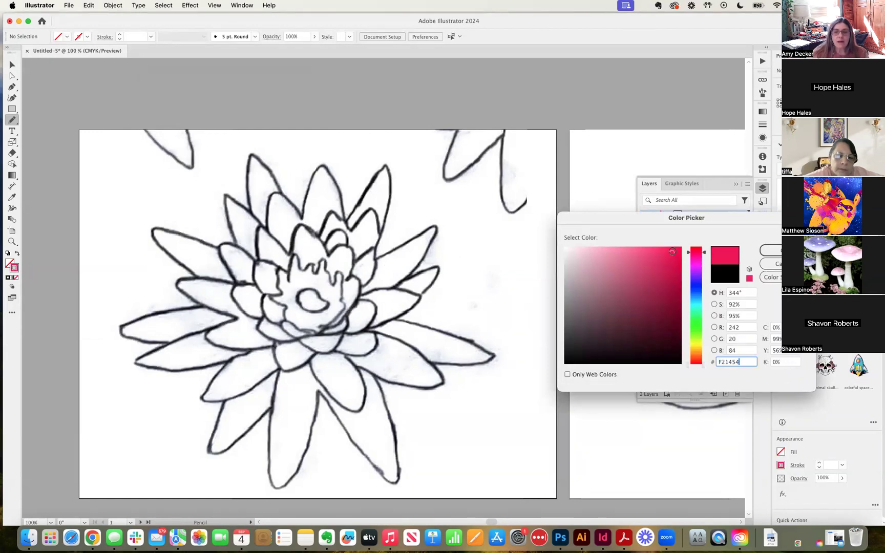
pyautogui.click(771, 251)
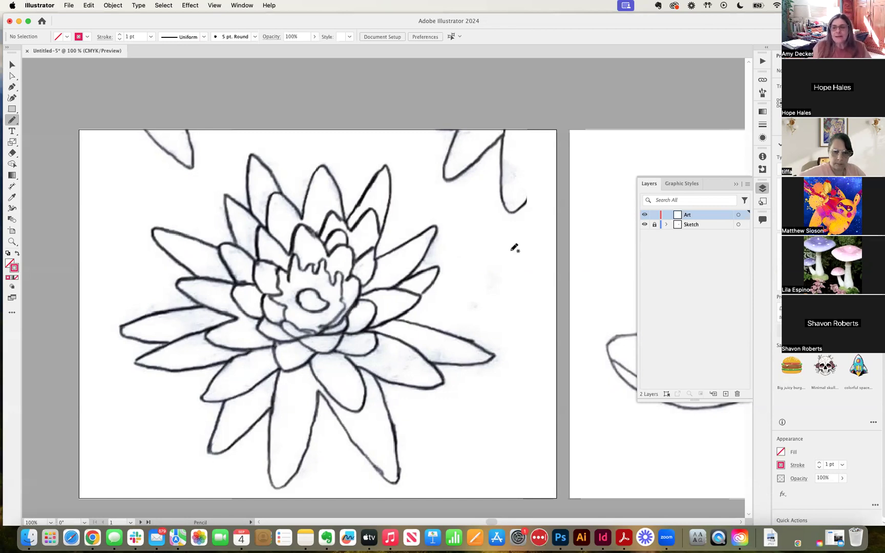
# Unlock the Sketch layer and drag the opacity slider down to 32%
pyautogui.click(680, 226)
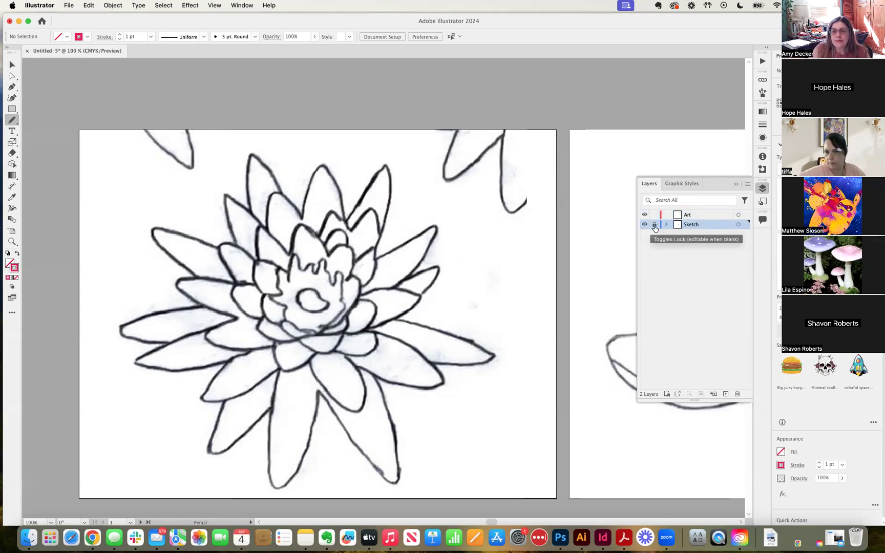
pyautogui.click(655, 227)
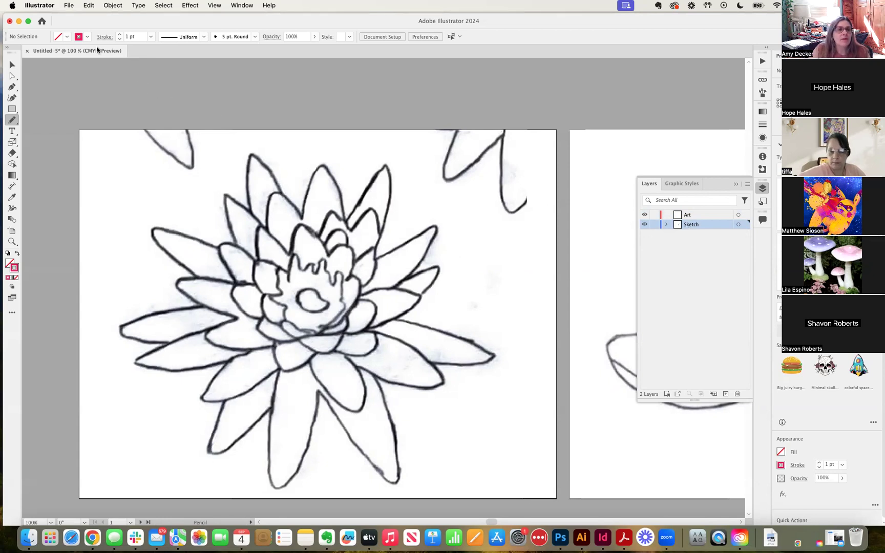
pyautogui.click(315, 38)
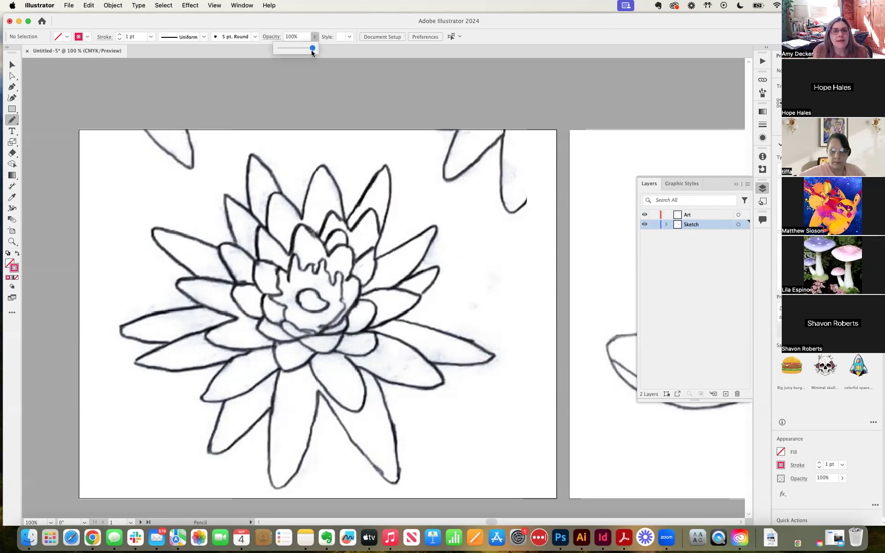
pyautogui.moveTo(312, 49); pyautogui.dragTo(290, 49)
# Select the placed lotus image inside its clip group, undoing an accidental move
pyautogui.click(8, 67)
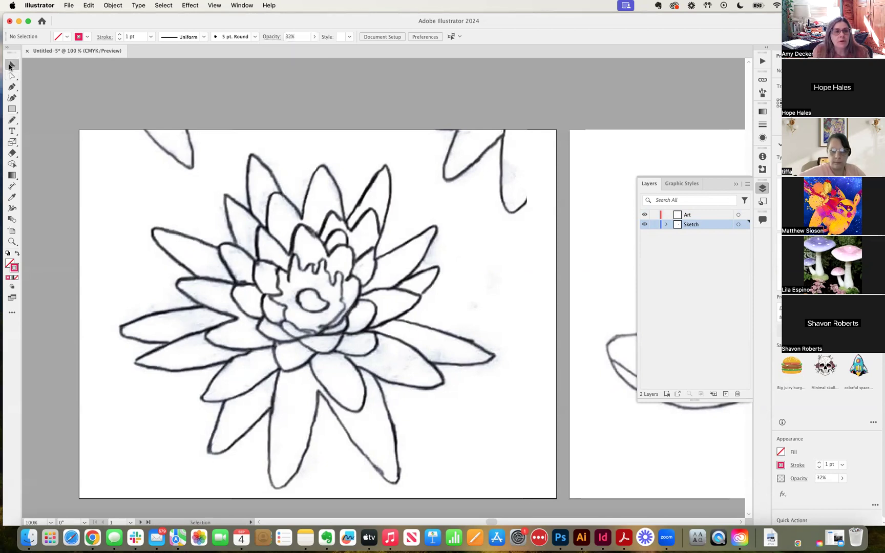
pyautogui.click(162, 169)
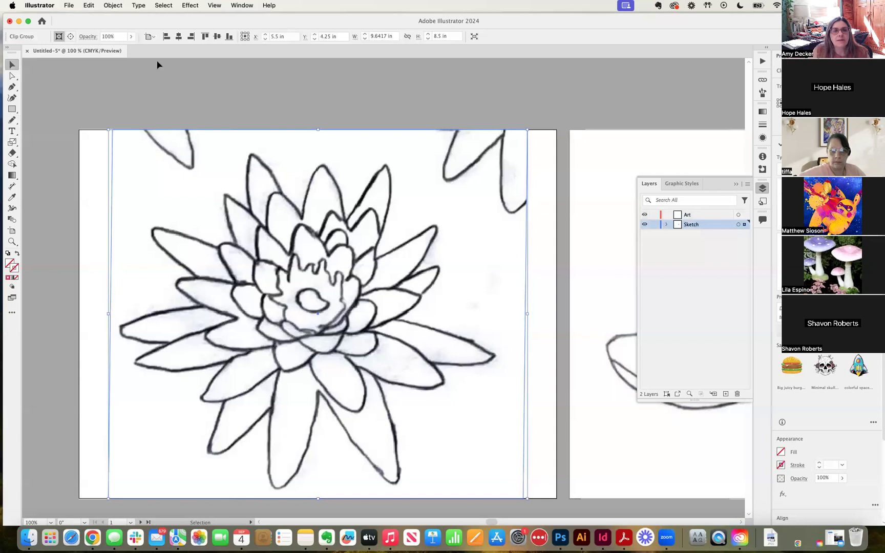
pyautogui.click(143, 153)
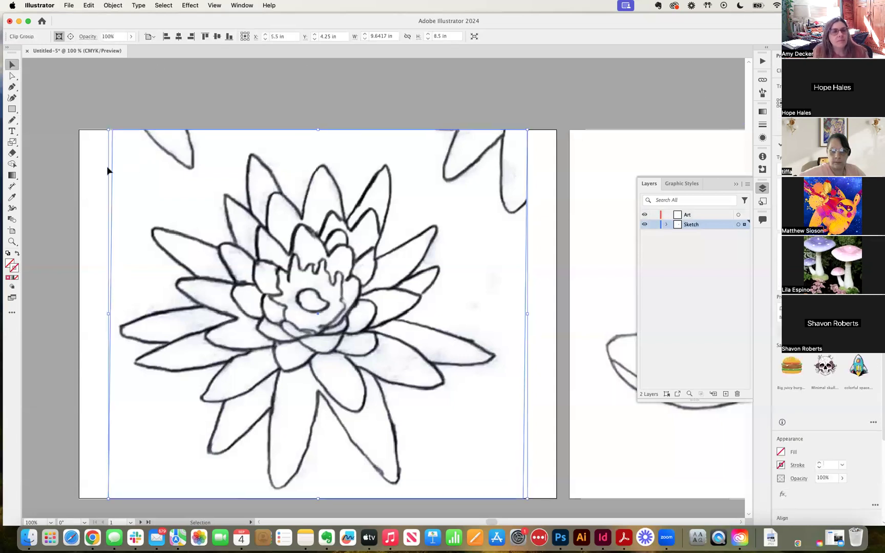
pyautogui.click(92, 166)
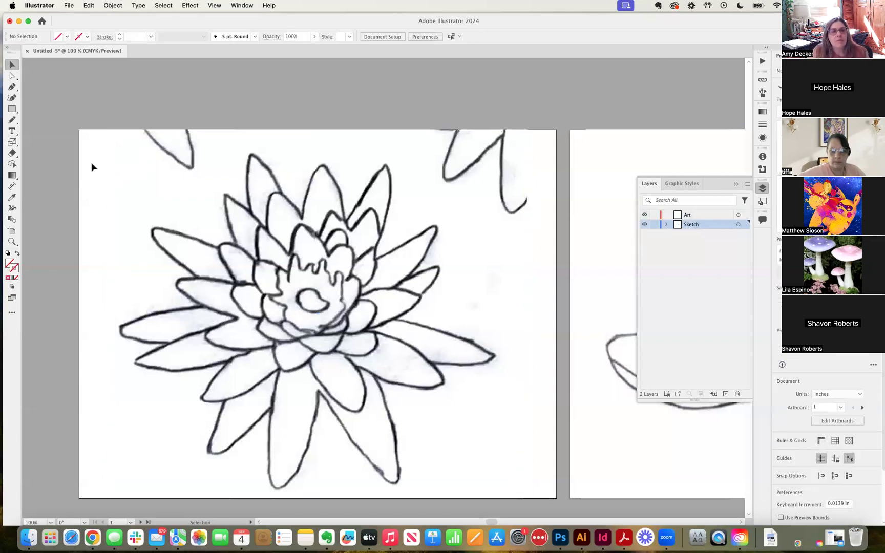
pyautogui.click(12, 76)
pyautogui.click(193, 194)
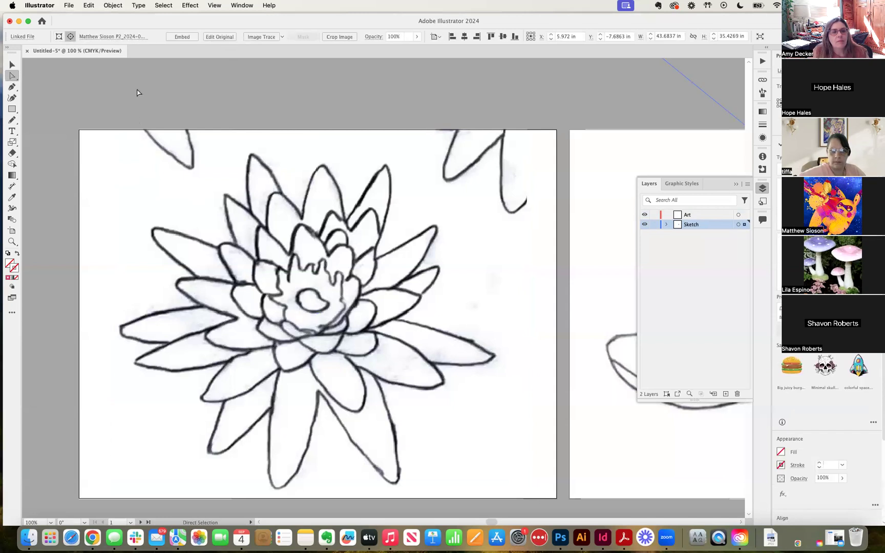
pyautogui.moveTo(138, 90); pyautogui.dragTo(375, 289)
pyautogui.press('super+z')
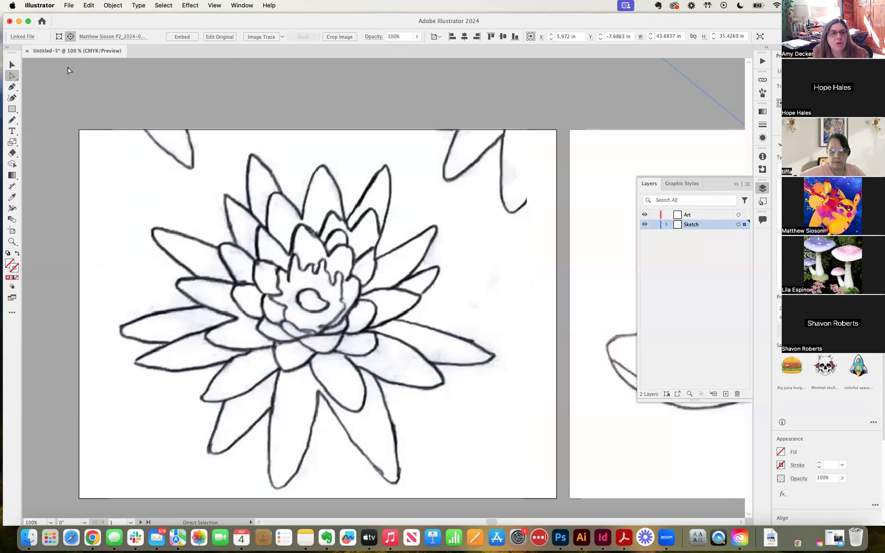
# Fade the lotus image to about 50% opacity and lock the Sketch layer again
pyautogui.click(418, 37)
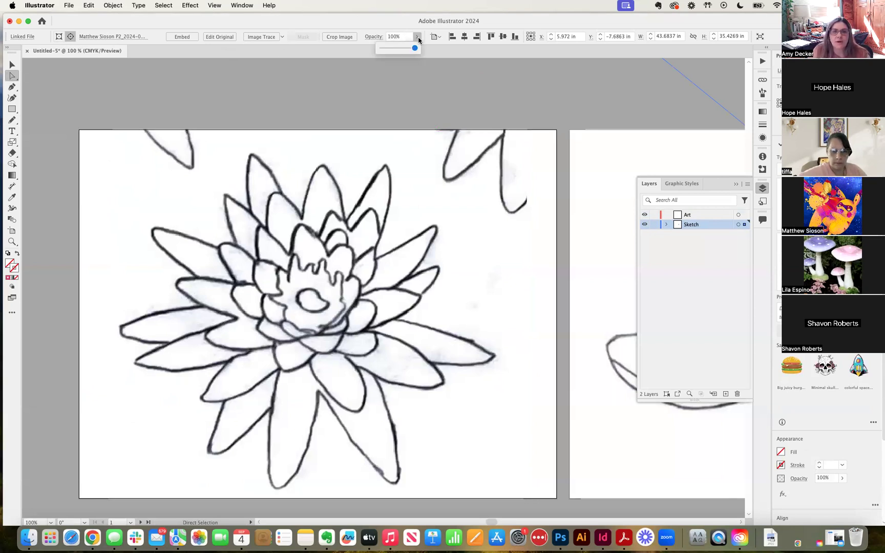
pyautogui.moveTo(405, 50); pyautogui.dragTo(399, 54)
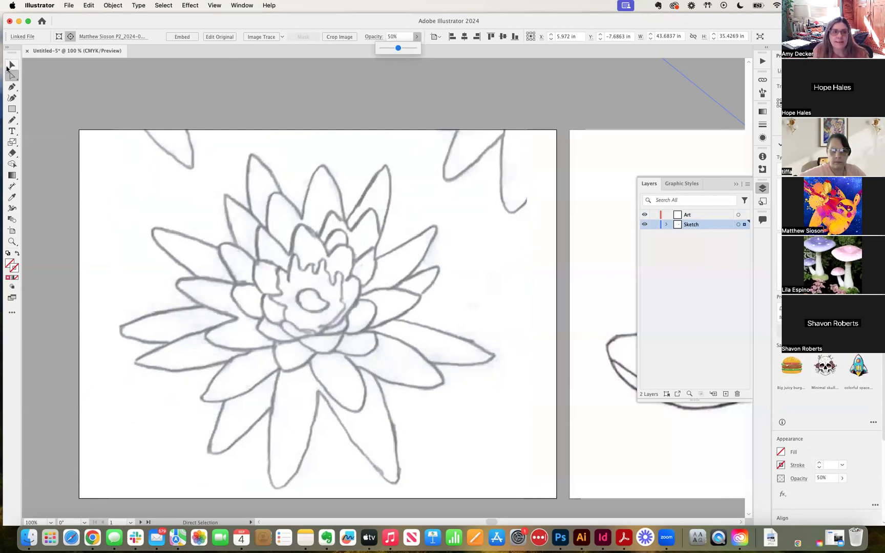
pyautogui.click(309, 259)
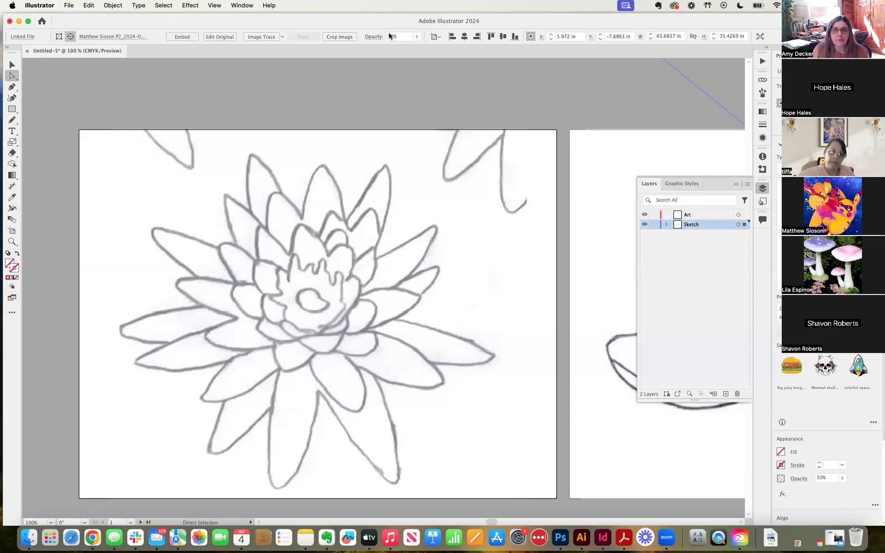
pyautogui.click(654, 225)
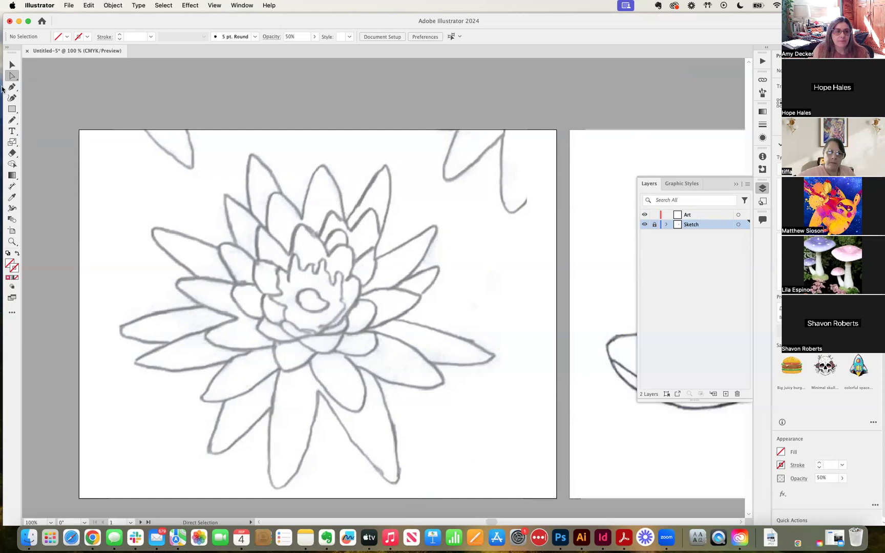
# With the Pencil tool active, set the stroke colour to purple (6F12DB)
pyautogui.click(13, 121)
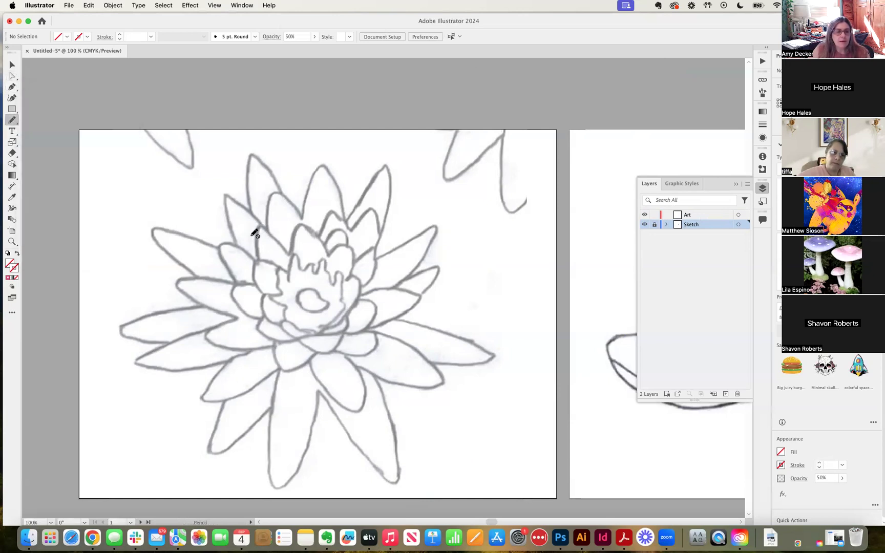
pyautogui.doubleClick(18, 269)
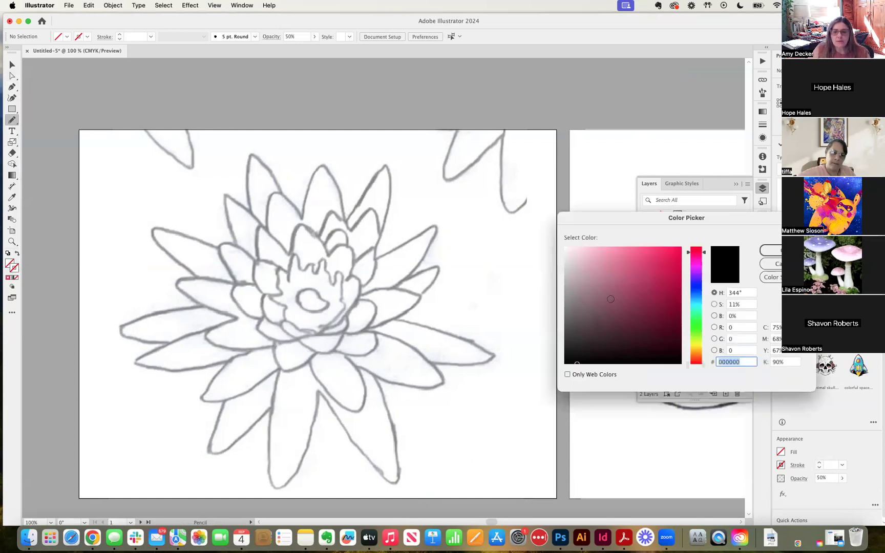
pyautogui.click(674, 263)
pyautogui.click(771, 250)
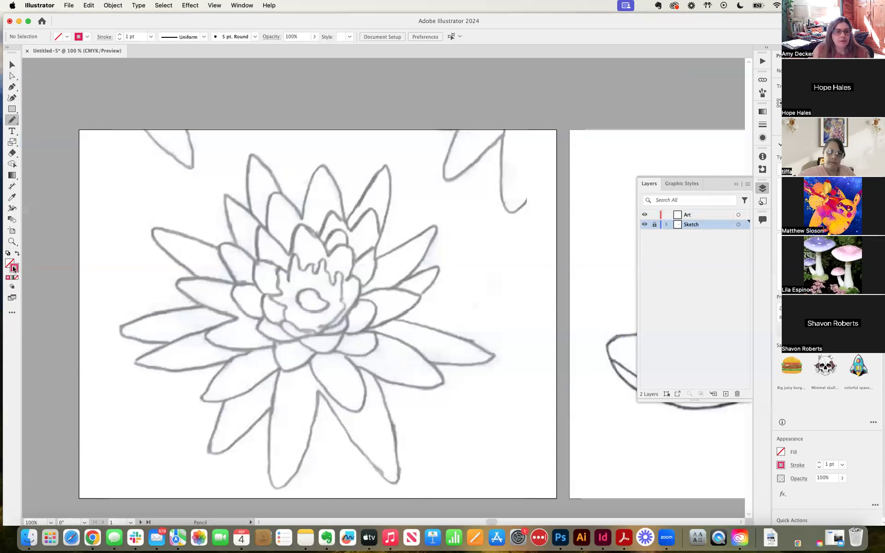
pyautogui.doubleClick(14, 268)
pyautogui.click(700, 278)
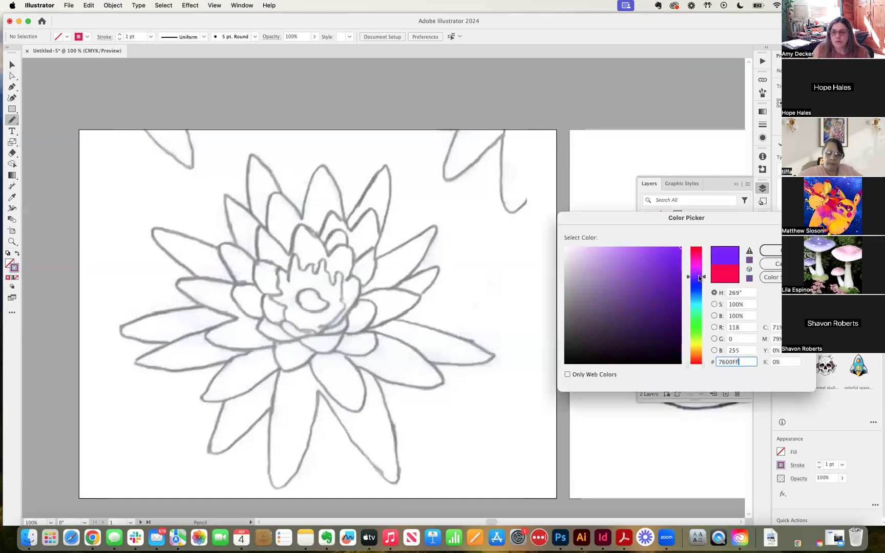
pyautogui.click(672, 262)
pyautogui.press('Return')
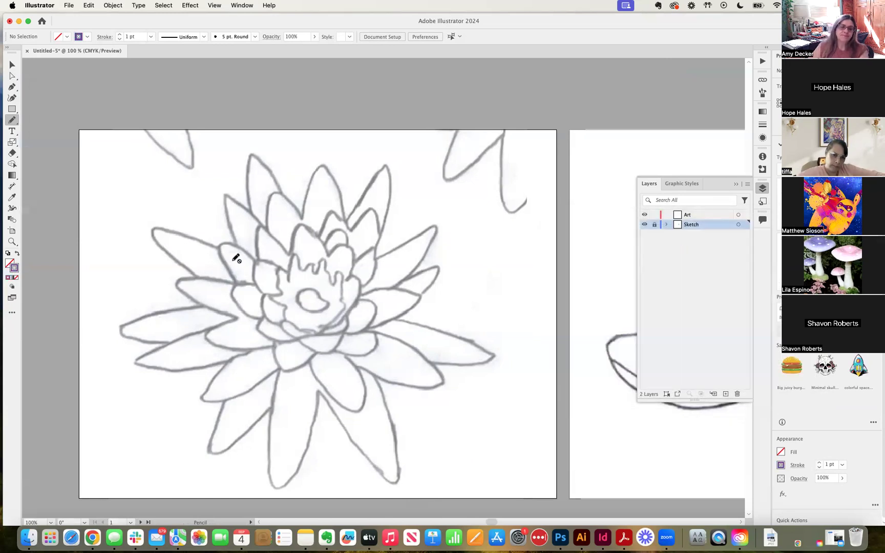
# Make the Art layer the active layer for new strokes
pyautogui.click(709, 218)
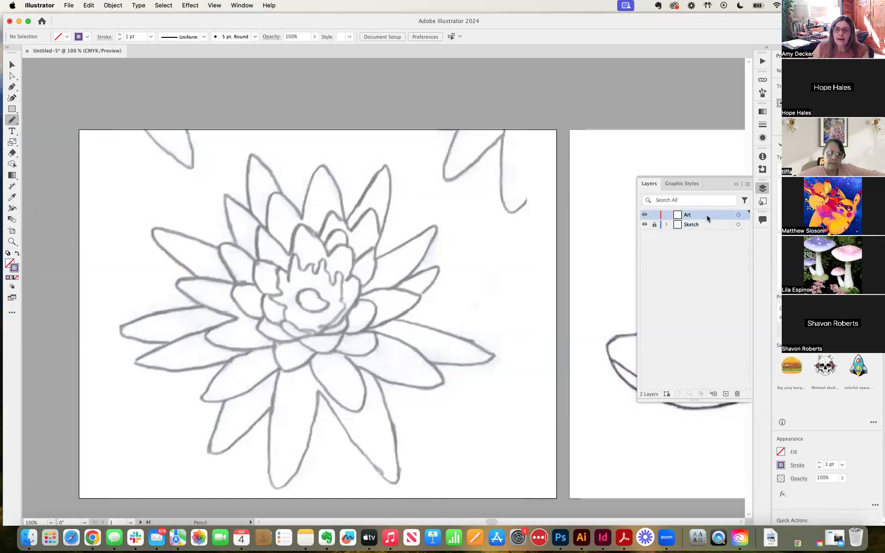
pyautogui.click(704, 225)
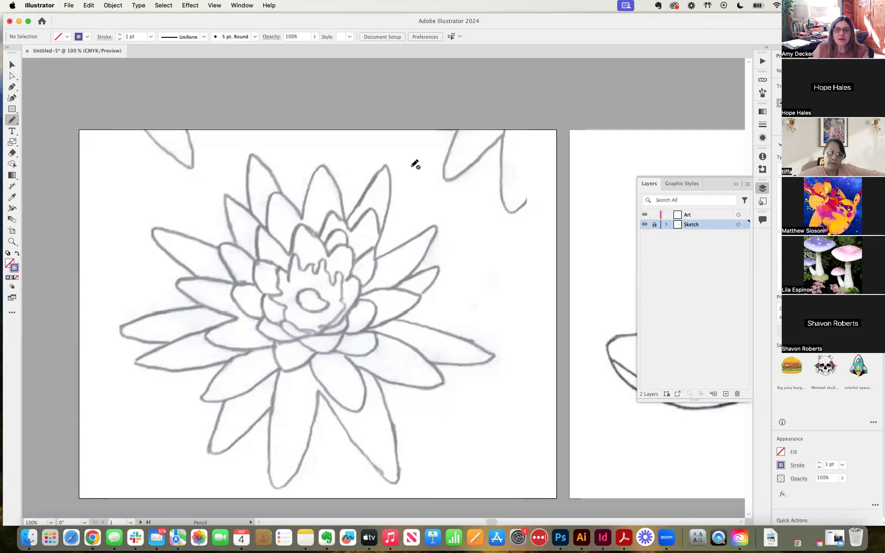
pyautogui.click(692, 215)
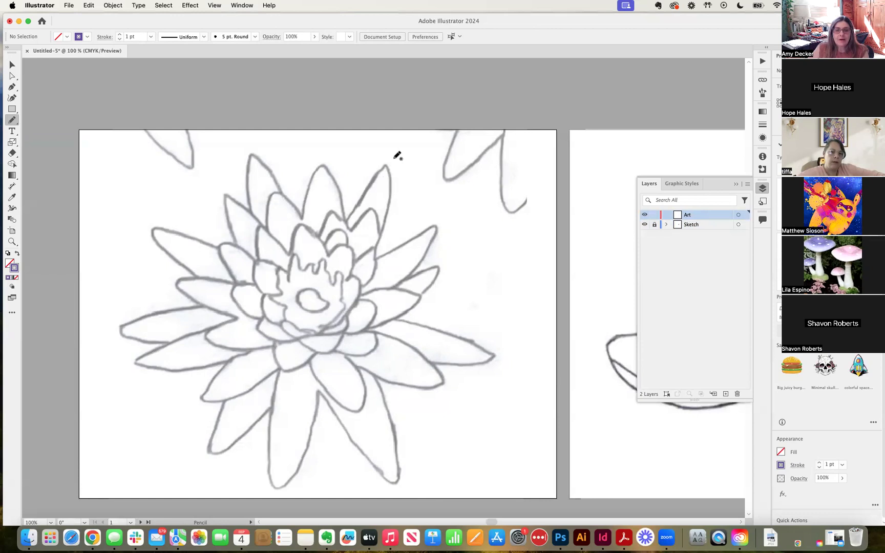
# Draw purple test lines at 3, 2 and 1 pt stroke weights to compare them
pyautogui.moveTo(397, 155)
pyautogui.mouseDown()
pyautogui.moveTo(390, 176)
pyautogui.moveTo(426, 166)
pyautogui.moveTo(441, 196)
pyautogui.moveTo(434, 203)
pyautogui.moveTo(500, 224)
pyautogui.mouseUp()
pyautogui.press('super+z')
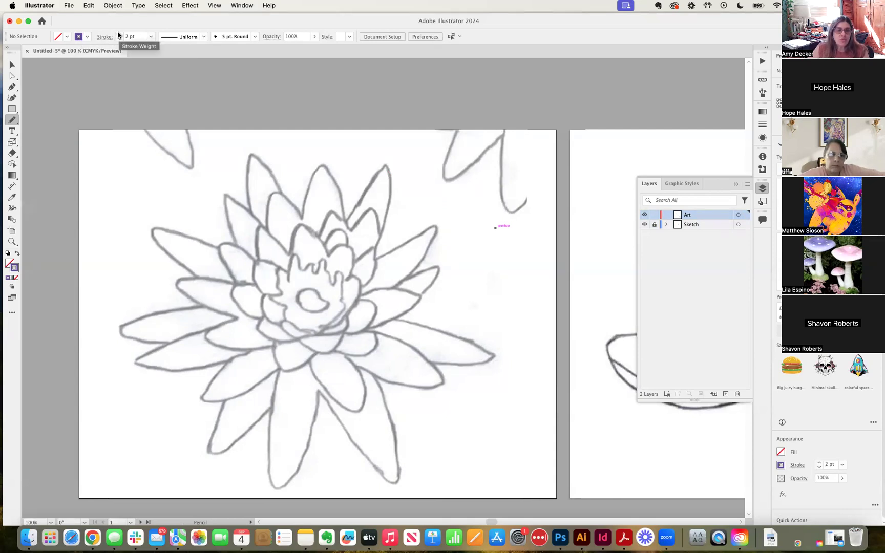
pyautogui.click(119, 34)
pyautogui.moveTo(107, 140); pyautogui.dragTo(188, 146)
pyautogui.click(119, 40)
pyautogui.moveTo(102, 148); pyautogui.dragTo(196, 157)
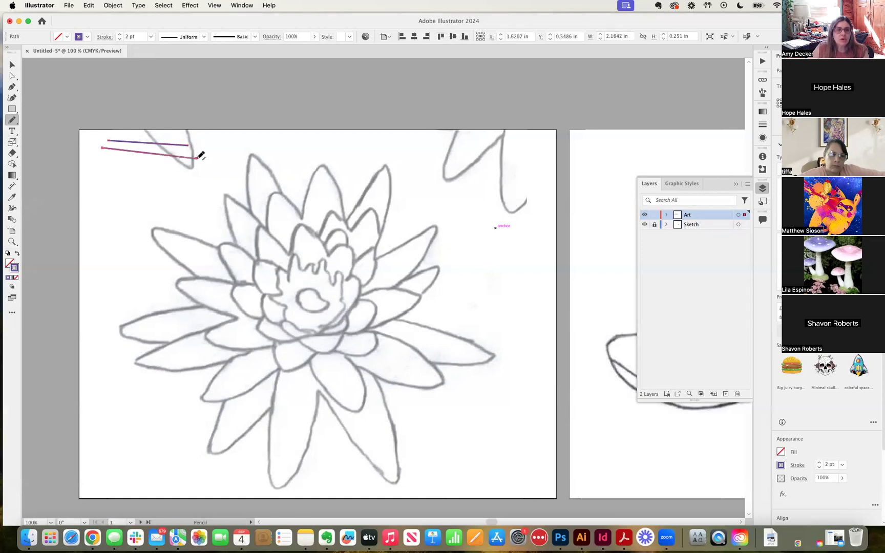
pyautogui.click(120, 40)
pyautogui.moveTo(104, 156); pyautogui.dragTo(183, 165)
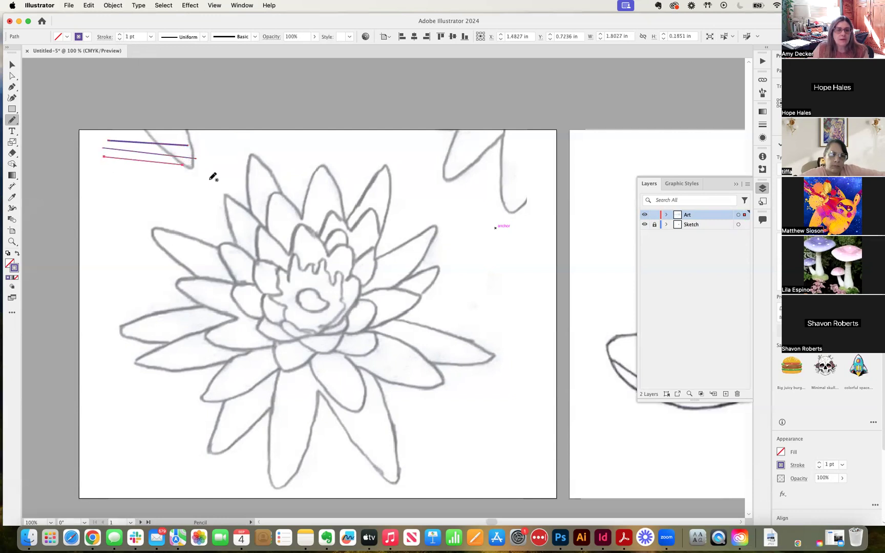
# Rearrange the three test lines, then select all of them and delete them
pyautogui.click(12, 76)
pyautogui.click(91, 93)
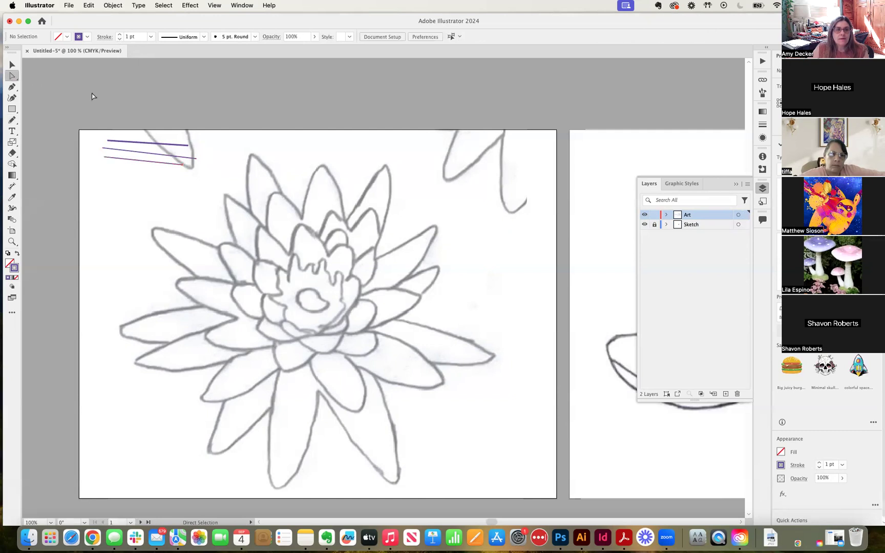
pyautogui.moveTo(111, 128)
pyautogui.mouseDown()
pyautogui.moveTo(170, 177)
pyautogui.moveTo(131, 200)
pyautogui.mouseUp()
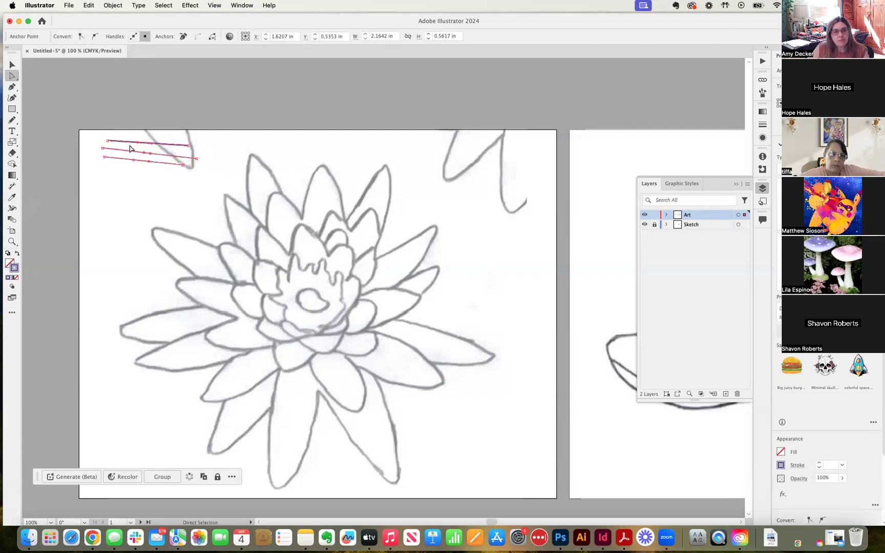
pyautogui.click(11, 64)
pyautogui.moveTo(112, 159); pyautogui.dragTo(131, 185)
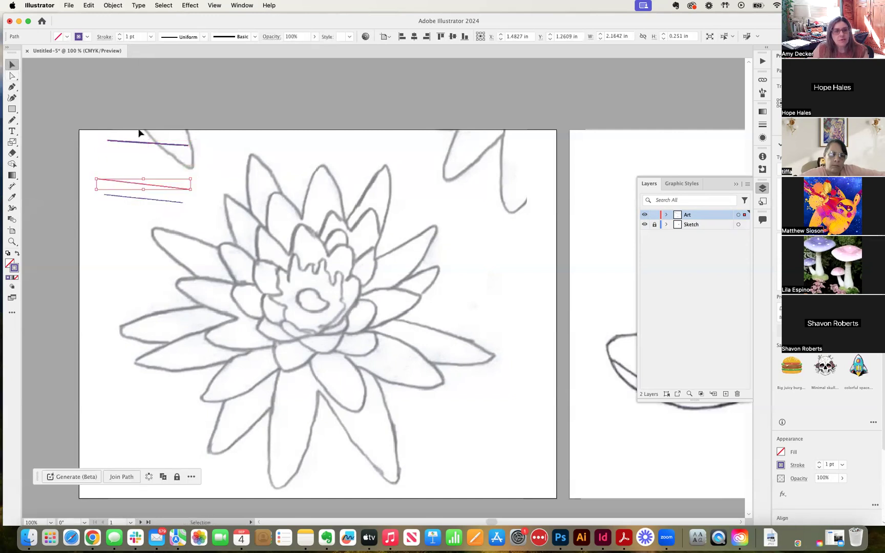
pyautogui.moveTo(138, 145); pyautogui.dragTo(110, 169)
pyautogui.click(138, 136)
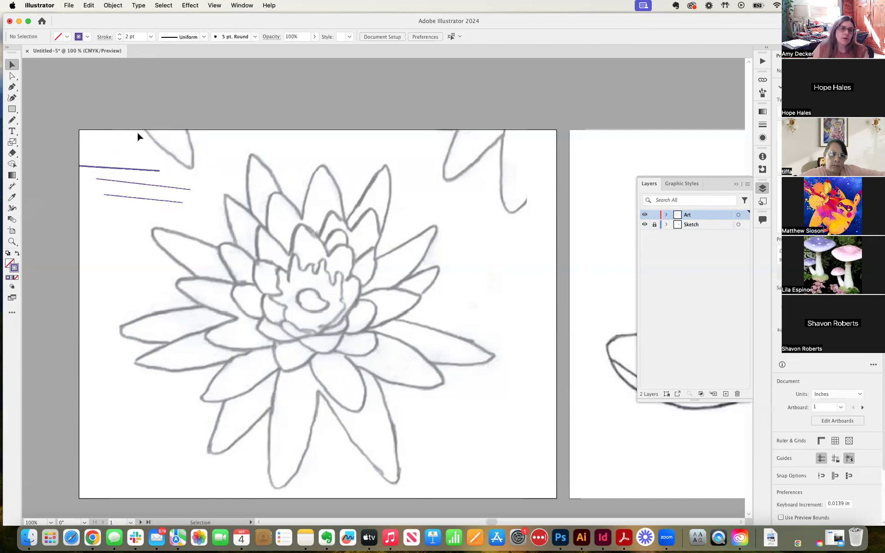
pyautogui.click(131, 170)
pyautogui.moveTo(116, 146); pyautogui.dragTo(135, 206)
pyautogui.press('Delete')
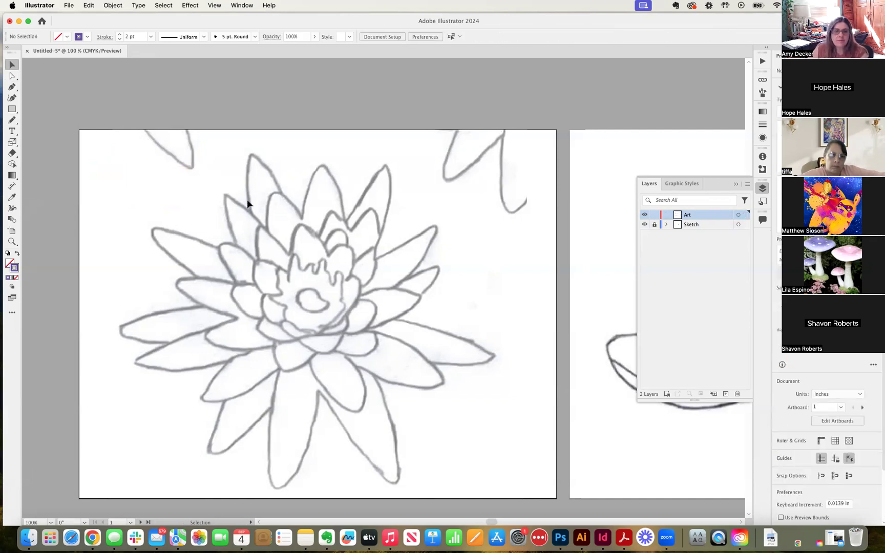
# Set the stroke weight to 3 pt, leaving the 5 pt. Round brush definition unchanged
pyautogui.press('super+equal')
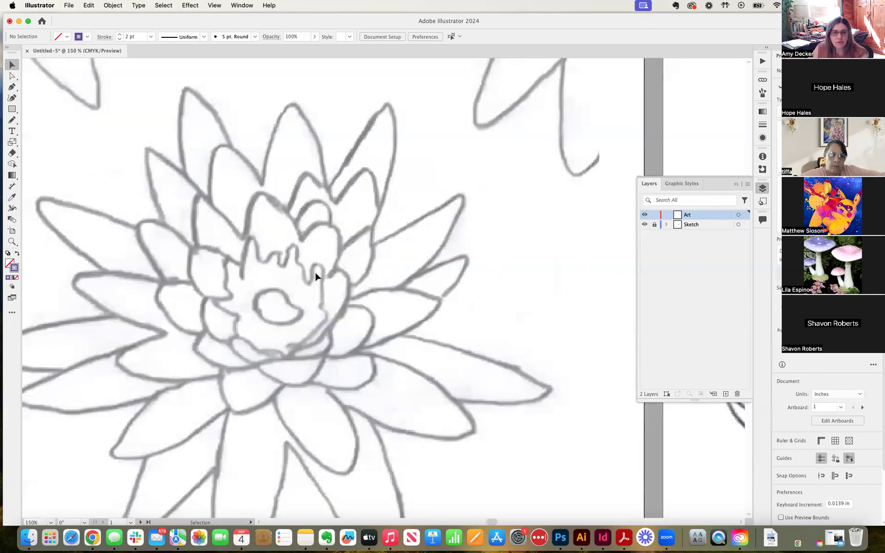
pyautogui.scroll(-5, 357, 297)
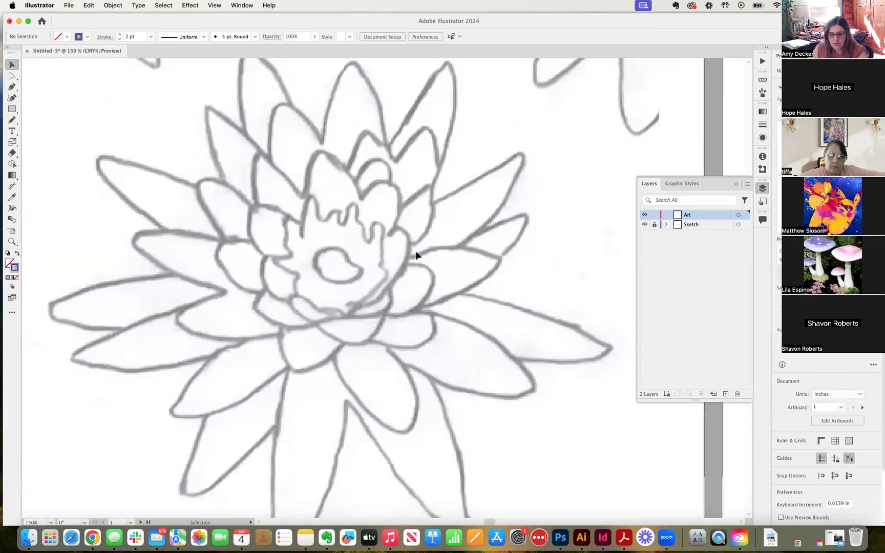
pyautogui.press('super+minus')
pyautogui.click(120, 34)
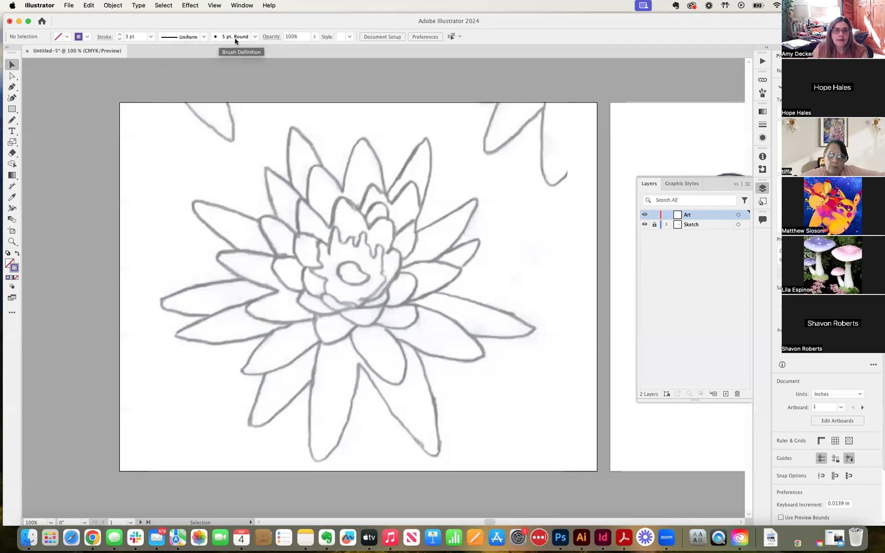
pyautogui.click(254, 37)
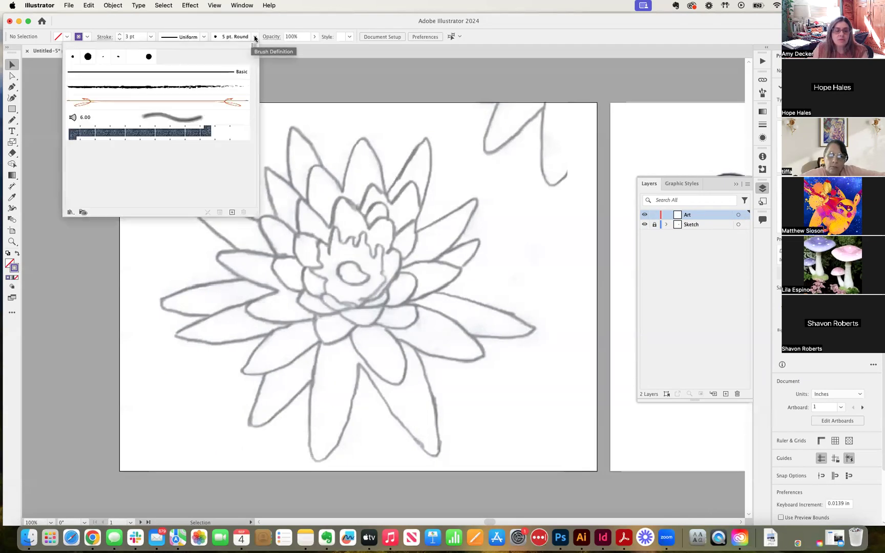
pyautogui.click(255, 37)
pyautogui.click(231, 37)
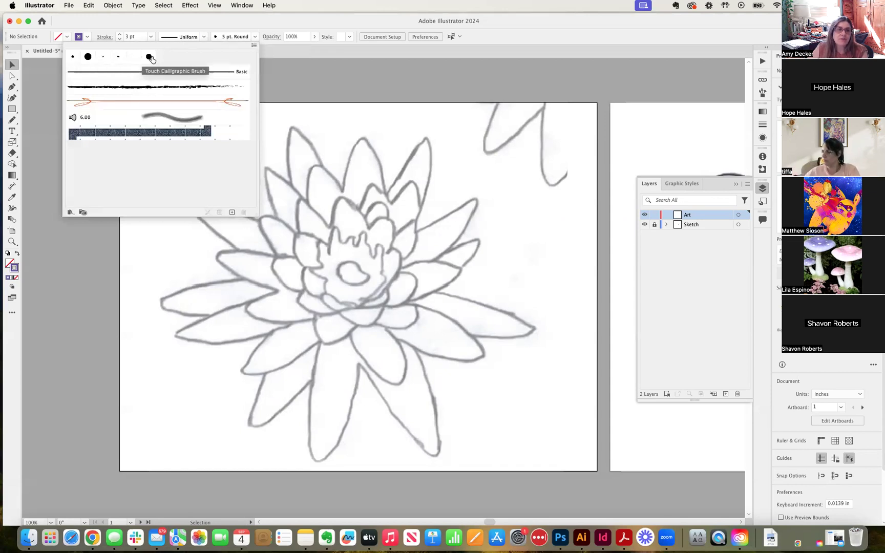
pyautogui.click(255, 37)
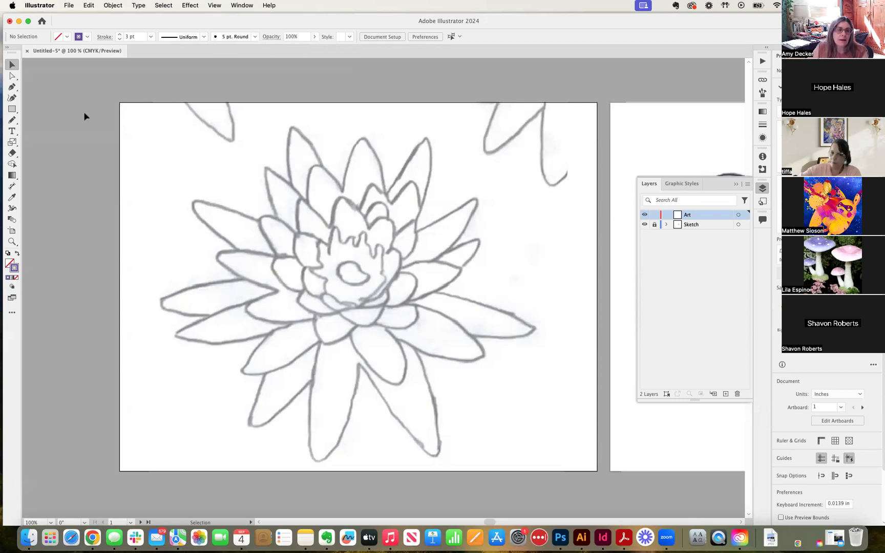
# Trace four upper-left lotus petal outlines with the Pencil tool
pyautogui.click(13, 121)
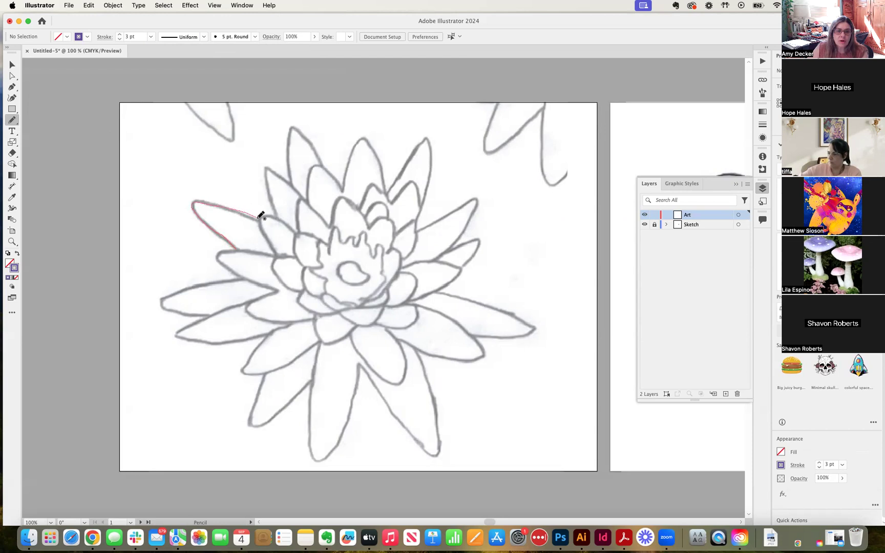
pyautogui.moveTo(261, 215); pyautogui.dragTo(263, 215)
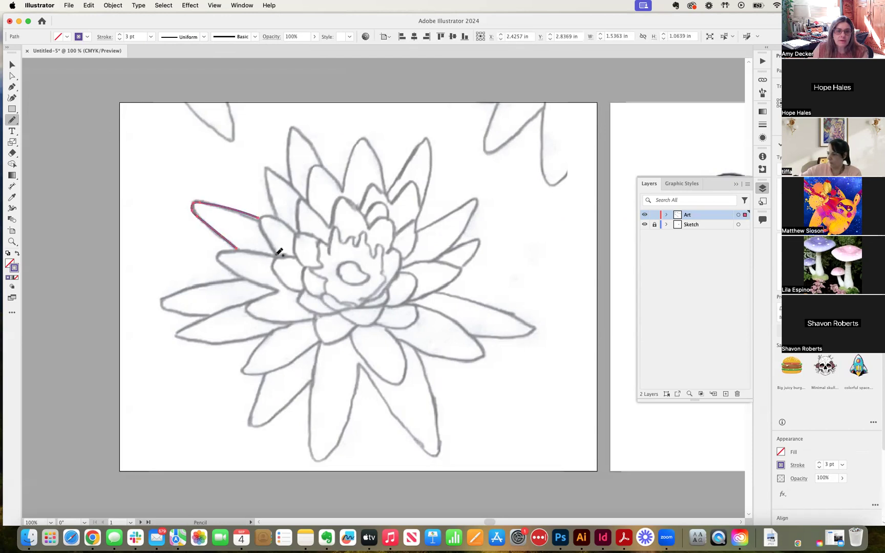
pyautogui.moveTo(296, 231); pyautogui.dragTo(296, 234)
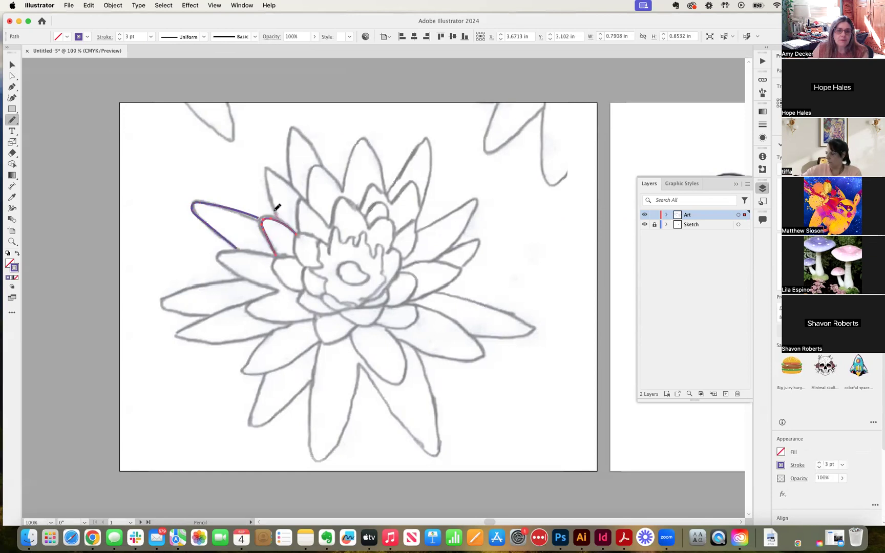
pyautogui.moveTo(289, 178); pyautogui.dragTo(307, 198)
pyautogui.moveTo(286, 158)
pyautogui.mouseDown()
pyautogui.moveTo(295, 130)
pyautogui.moveTo(323, 164)
pyautogui.mouseUp()
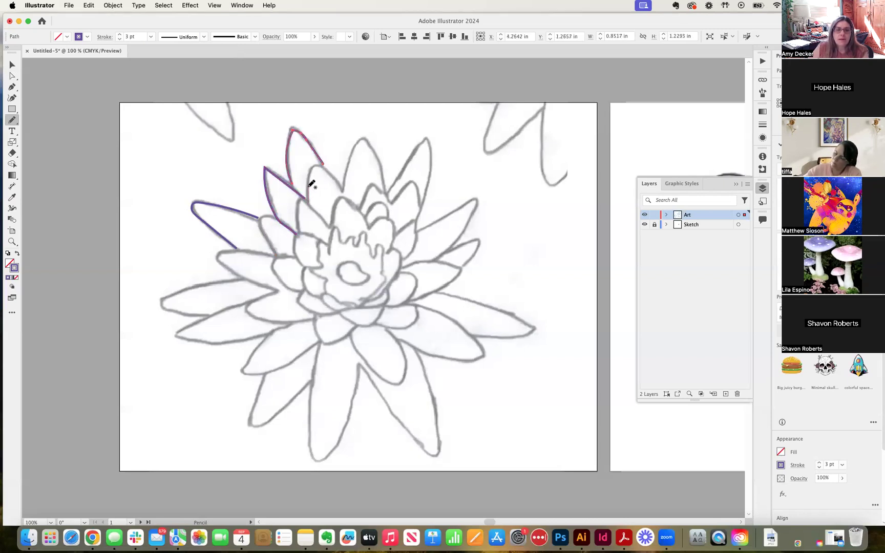
pyautogui.moveTo(344, 191); pyautogui.dragTo(343, 192)
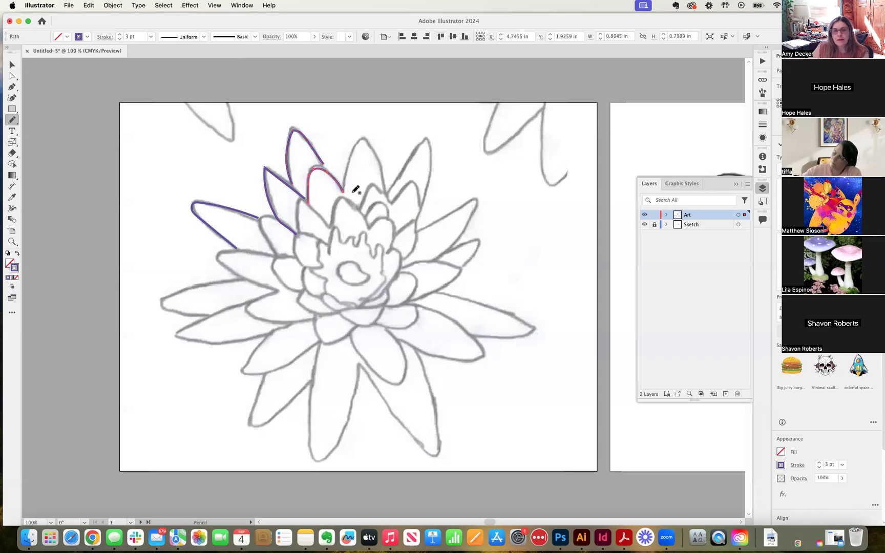
# Draw a small arrow pointing at the leftmost petal tip
pyautogui.press('super+equal')
pyautogui.press('super+equal')
pyautogui.press('super+equal')
pyautogui.press('super+equal')
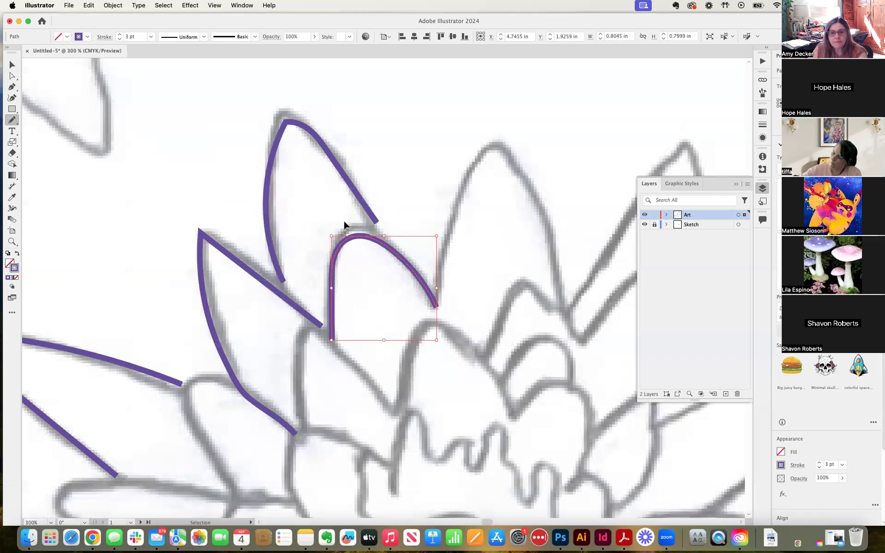
pyautogui.moveTo(306, 245)
pyautogui.mouseDown()
pyautogui.moveTo(441, 192)
pyautogui.moveTo(404, 198)
pyautogui.mouseUp()
pyautogui.press('super+minus')
pyautogui.press('super+minus')
pyautogui.moveTo(311, 253); pyautogui.dragTo(347, 198)
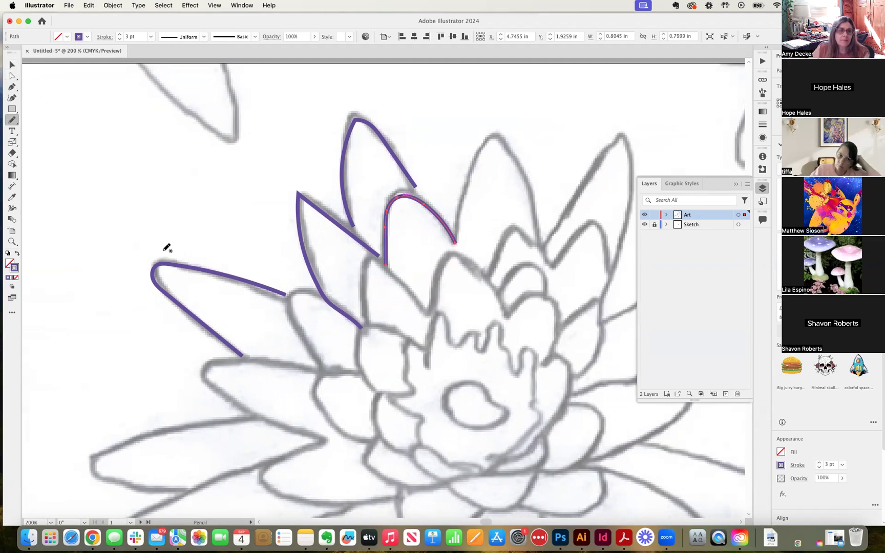
pyautogui.moveTo(137, 206); pyautogui.dragTo(153, 235)
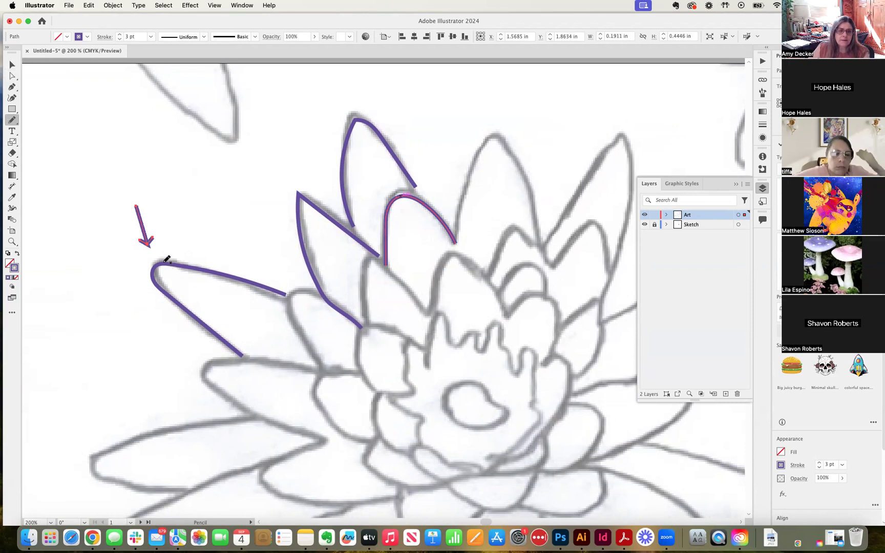
# Move the arrow toward the top petal tip, then delete it
pyautogui.click(12, 65)
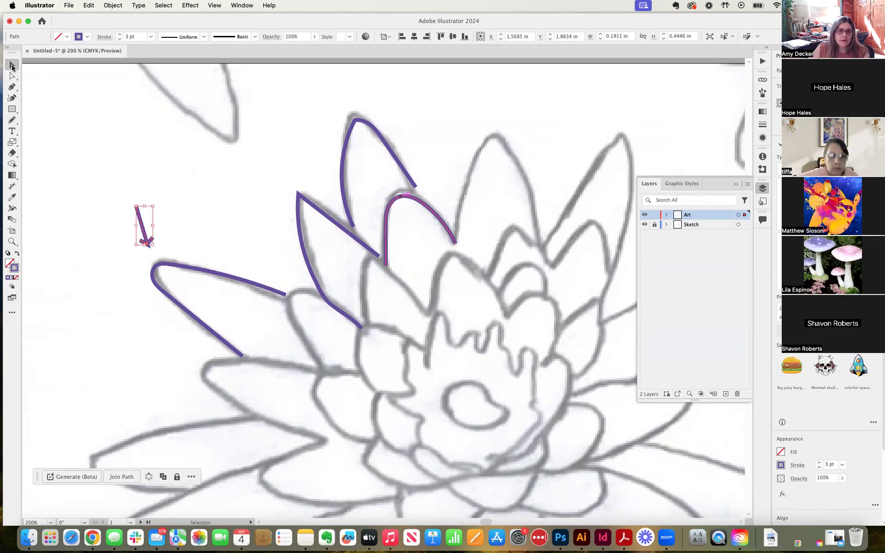
pyautogui.click(214, 145)
pyautogui.moveTo(146, 244); pyautogui.dragTo(291, 174)
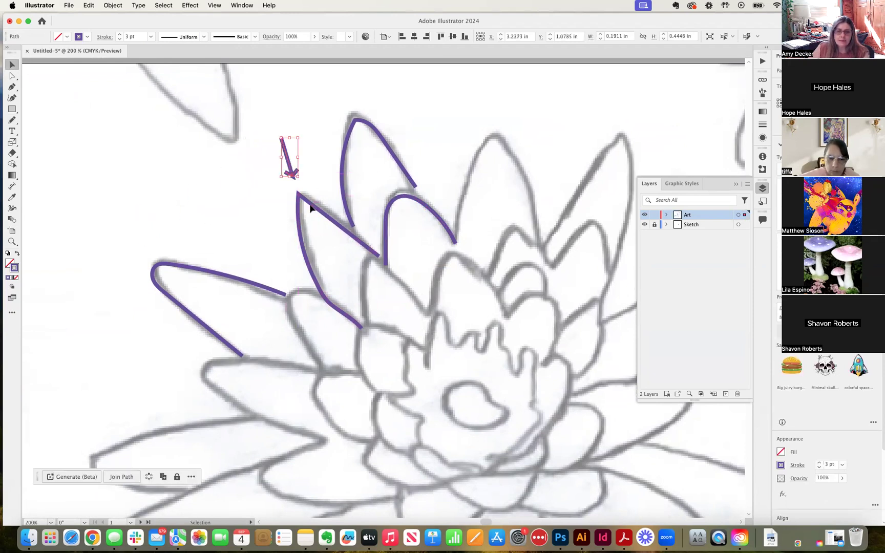
pyautogui.moveTo(290, 176); pyautogui.dragTo(349, 104)
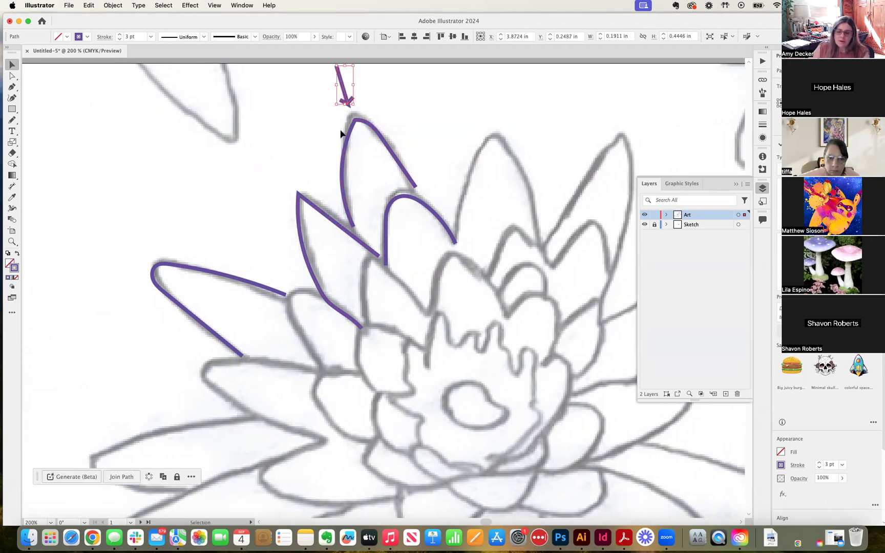
pyautogui.press('Delete')
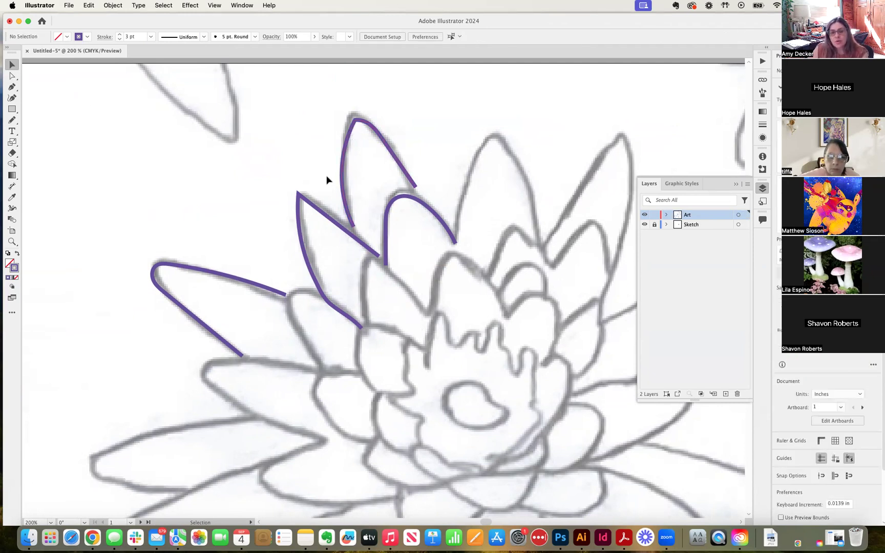
# Nudge the leftmost petal stroke and select the middle-left petal outline
pyautogui.moveTo(174, 267)
pyautogui.mouseDown()
pyautogui.moveTo(172, 233)
pyautogui.moveTo(173, 269)
pyautogui.moveTo(131, 164)
pyautogui.moveTo(177, 269)
pyautogui.mouseUp()
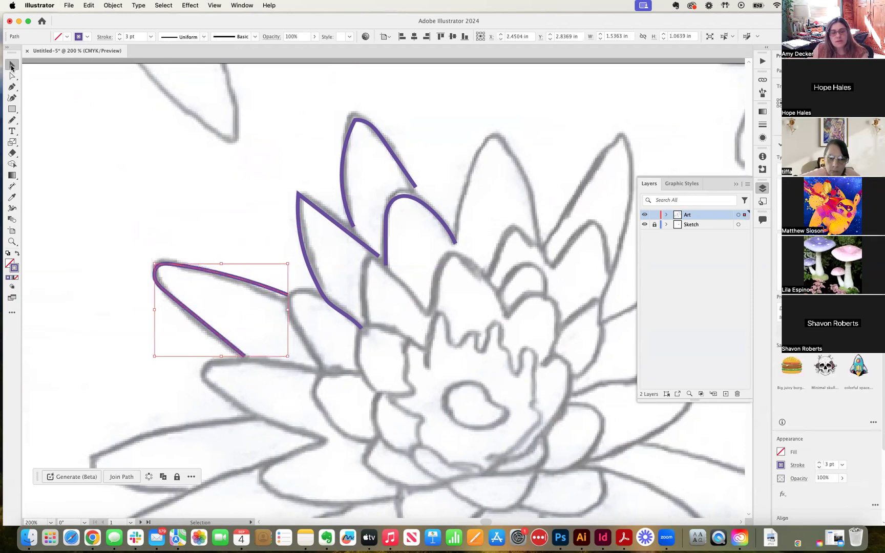
pyautogui.click(323, 203)
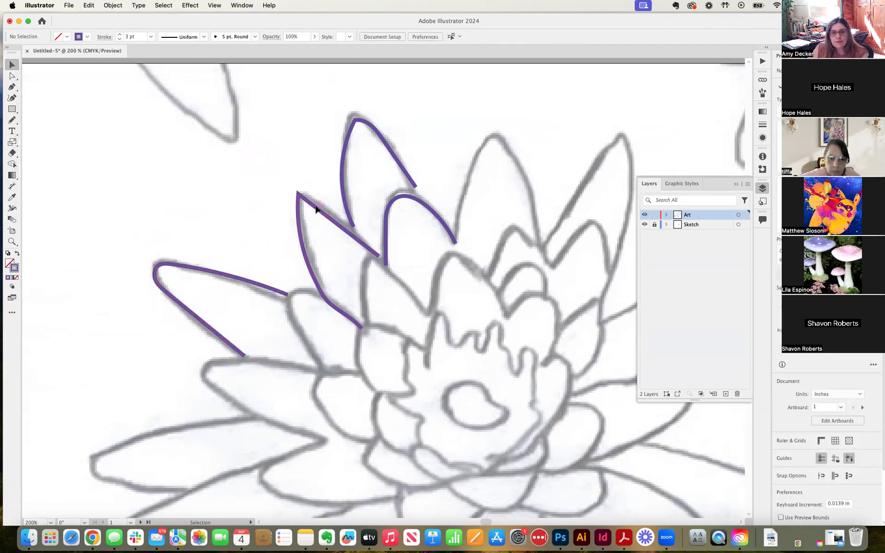
pyautogui.click(316, 209)
# Zoom in on the middle-left petal outline and rescale it from its top corner
pyautogui.moveTo(316, 209); pyautogui.dragTo(312, 206)
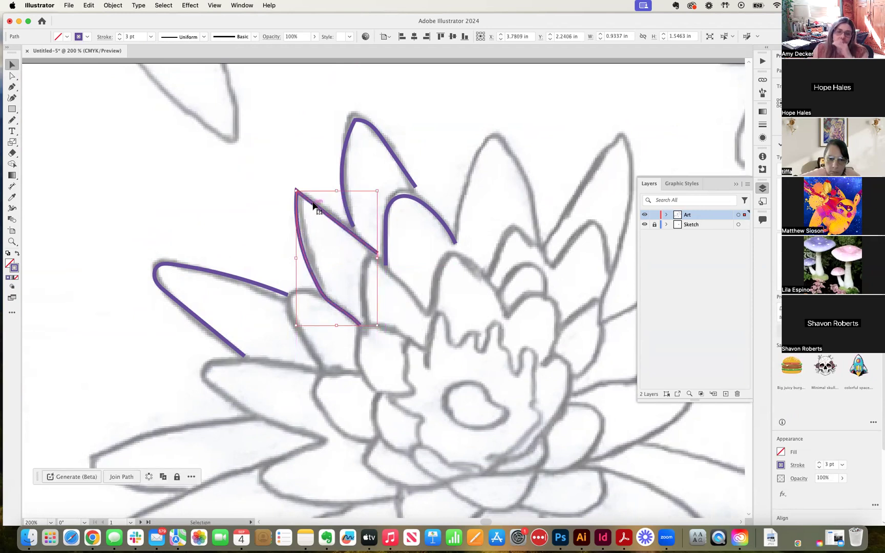
pyautogui.press('super+equal')
pyautogui.press('super+equal')
pyautogui.press('super+equal')
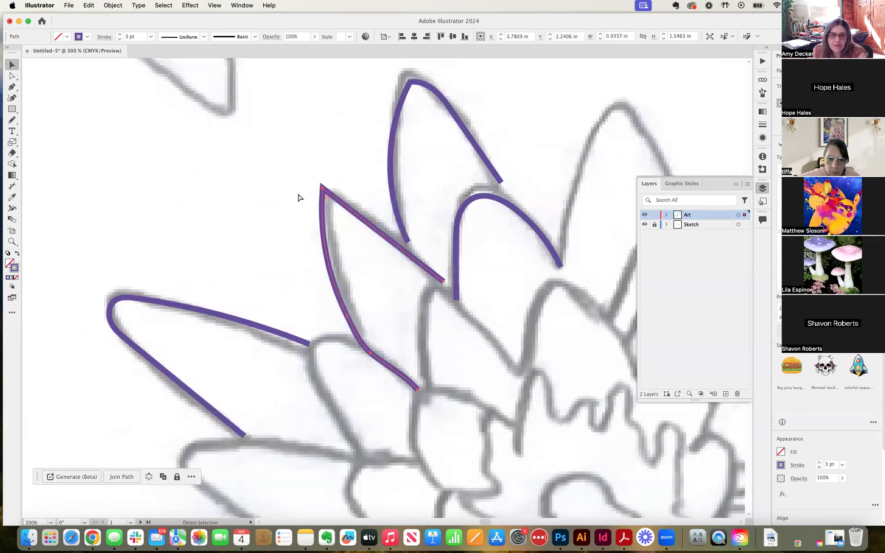
pyautogui.press('super+equal')
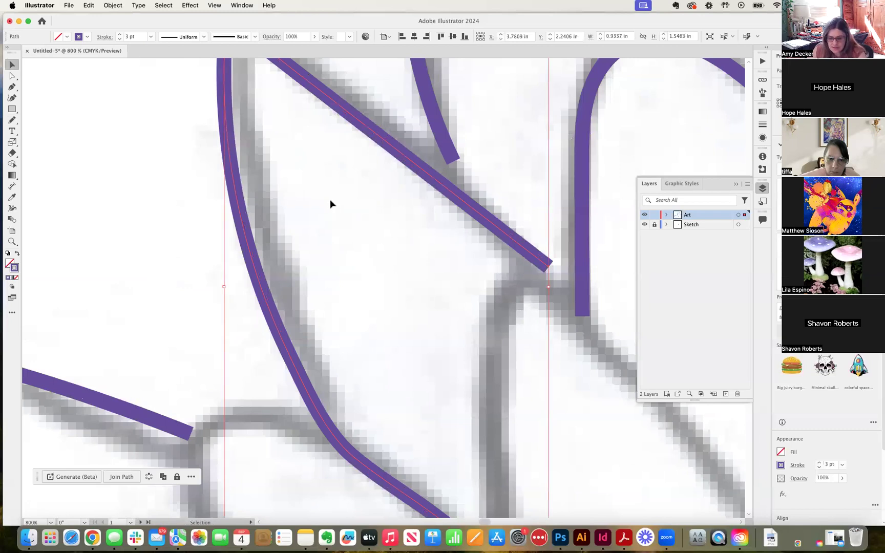
pyautogui.press('super+minus')
pyautogui.click(12, 76)
pyautogui.click(148, 98)
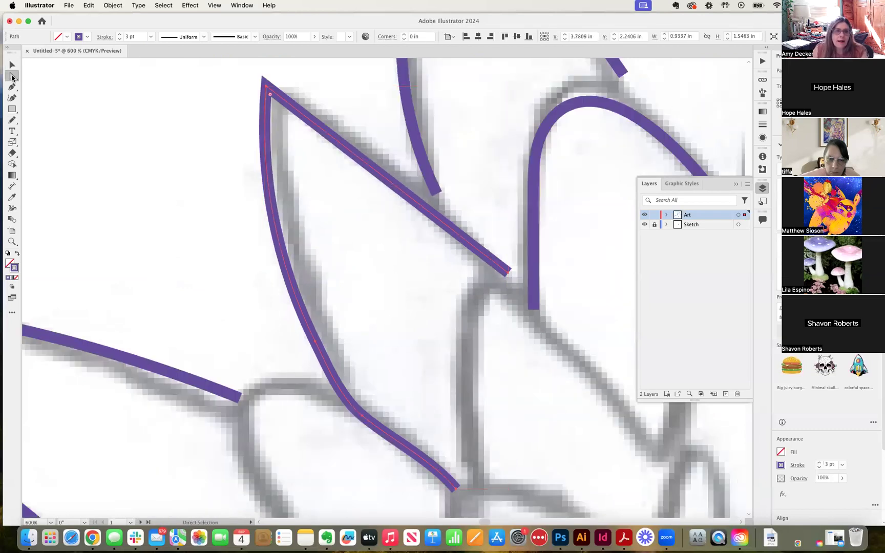
pyautogui.click(268, 88)
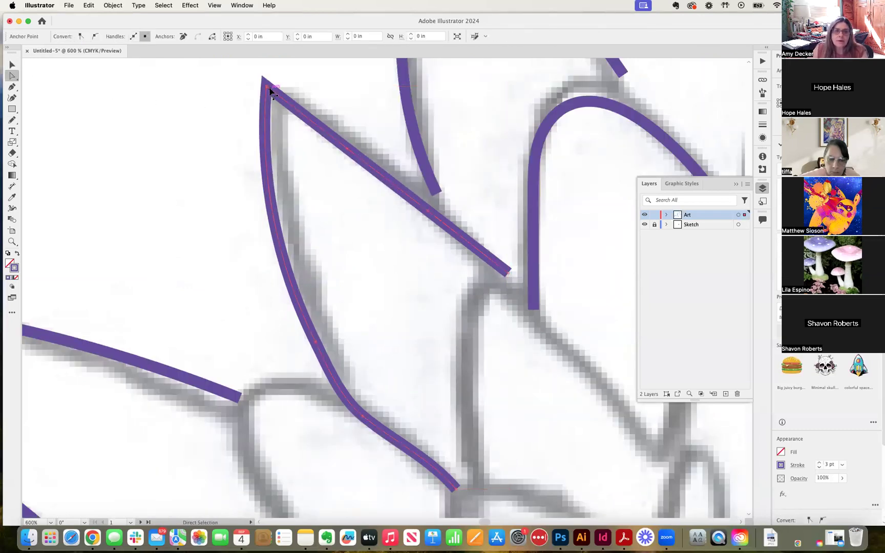
pyautogui.click(12, 64)
pyautogui.click(132, 93)
pyautogui.click(263, 89)
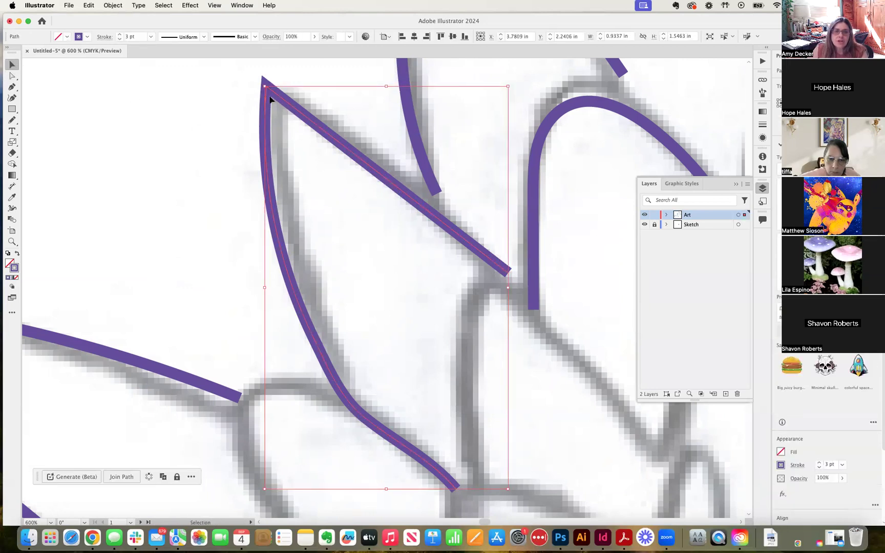
pyautogui.click(256, 90)
pyautogui.click(266, 92)
pyautogui.click(241, 102)
pyautogui.click(471, 257)
pyautogui.moveTo(264, 86); pyautogui.dragTo(269, 93)
pyautogui.click(105, 93)
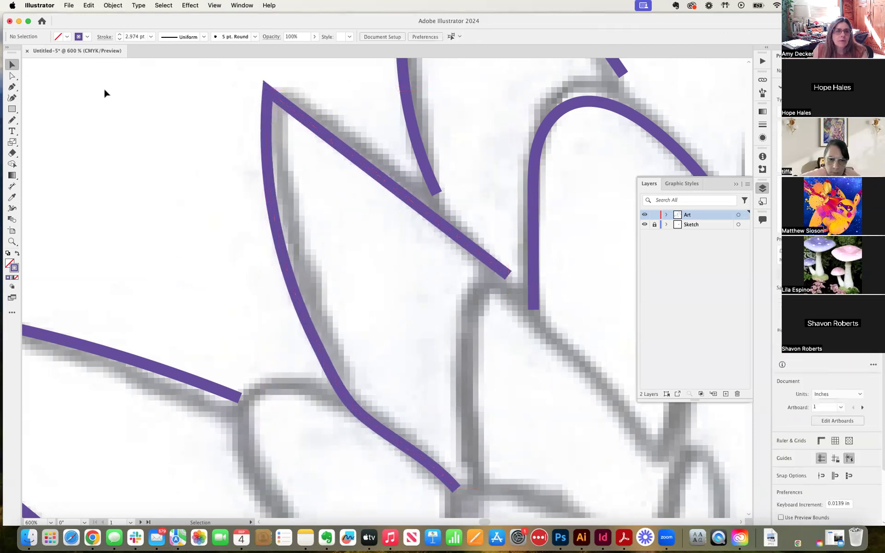
# Curve the petal's upper edge, shift its top point, and round the tip to about 0.06 in
pyautogui.click(13, 75)
pyautogui.click(276, 97)
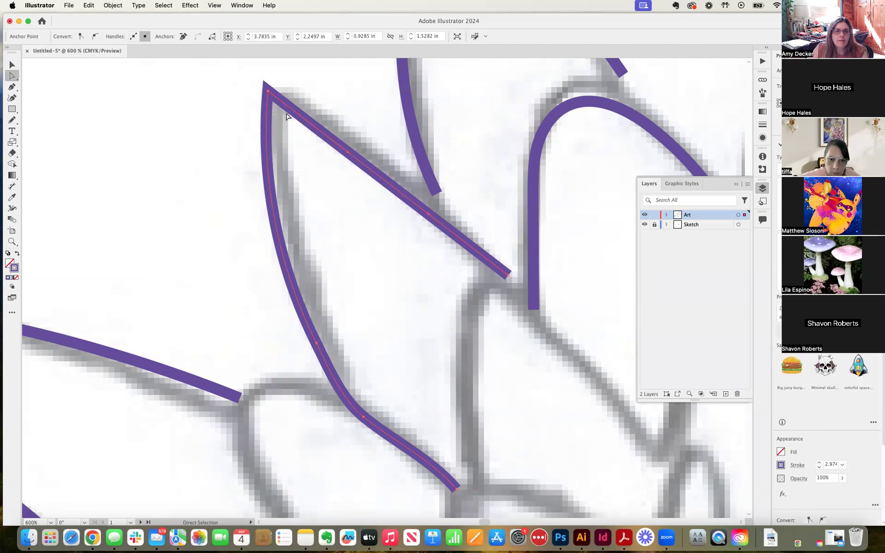
pyautogui.moveTo(345, 159); pyautogui.dragTo(367, 145)
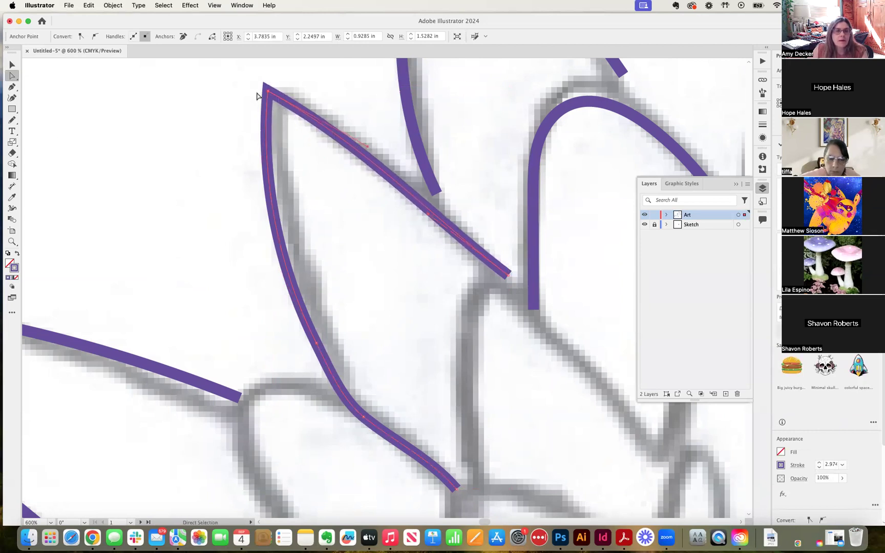
pyautogui.moveTo(267, 91)
pyautogui.mouseDown()
pyautogui.moveTo(278, 97)
pyautogui.moveTo(276, 85)
pyautogui.moveTo(271, 90)
pyautogui.mouseUp()
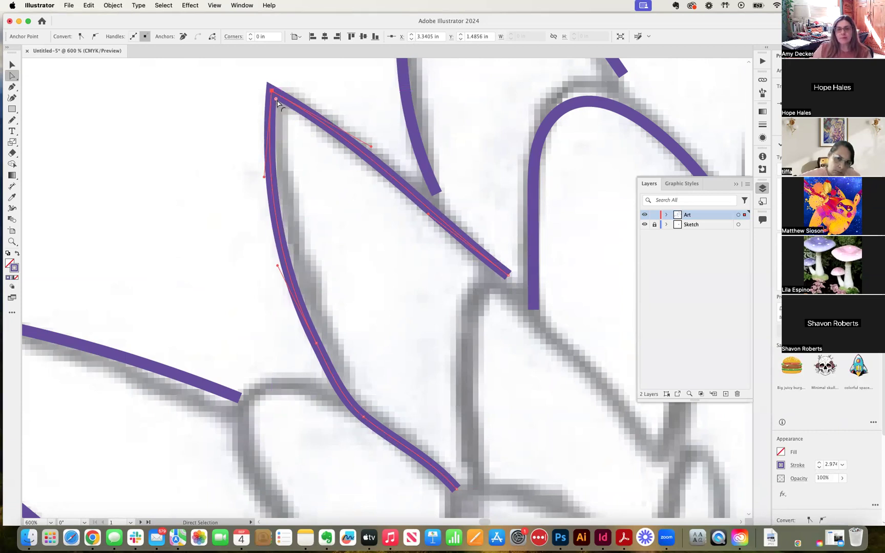
pyautogui.moveTo(276, 99); pyautogui.dragTo(258, 90)
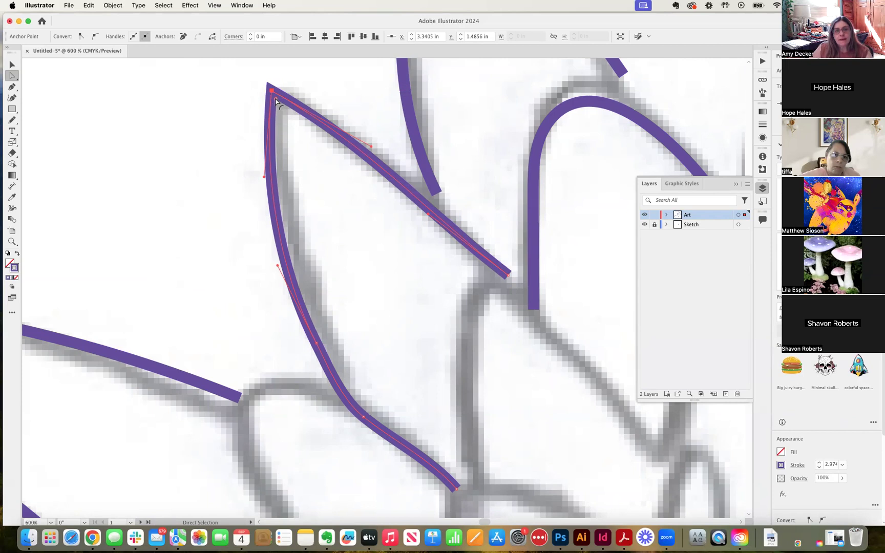
pyautogui.moveTo(275, 101)
pyautogui.mouseDown()
pyautogui.moveTo(290, 123)
pyautogui.moveTo(272, 123)
pyautogui.moveTo(296, 95)
pyautogui.moveTo(275, 113)
pyautogui.mouseUp()
pyautogui.click(306, 111)
pyautogui.click(349, 166)
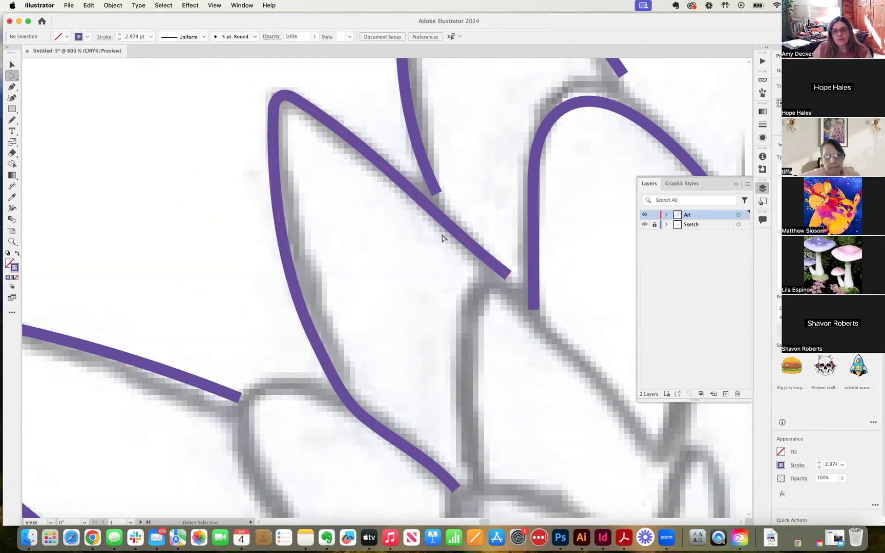
pyautogui.scroll(-5, 395, 243)
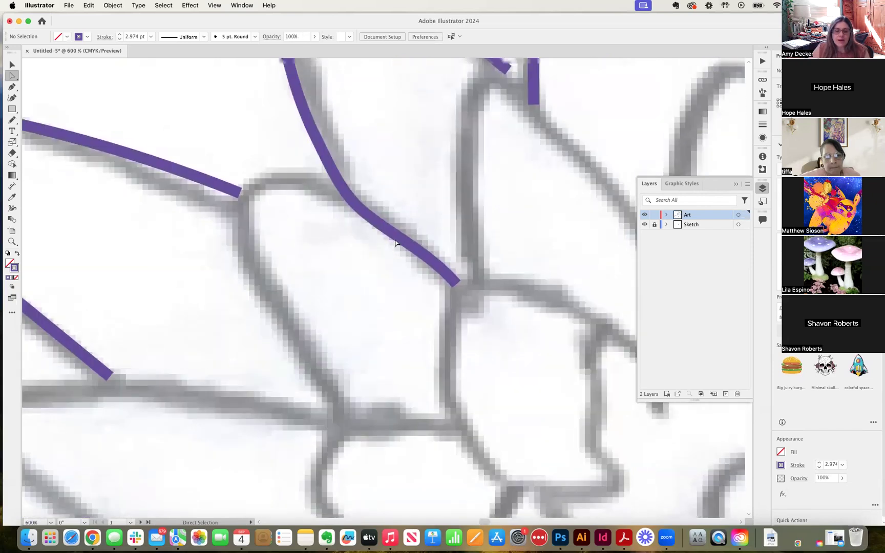
pyautogui.scroll(3, 395, 242)
pyautogui.moveTo(422, 249)
pyautogui.mouseDown()
pyautogui.moveTo(364, 327)
pyautogui.moveTo(405, 356)
pyautogui.mouseUp()
pyautogui.moveTo(381, 300); pyautogui.dragTo(435, 332)
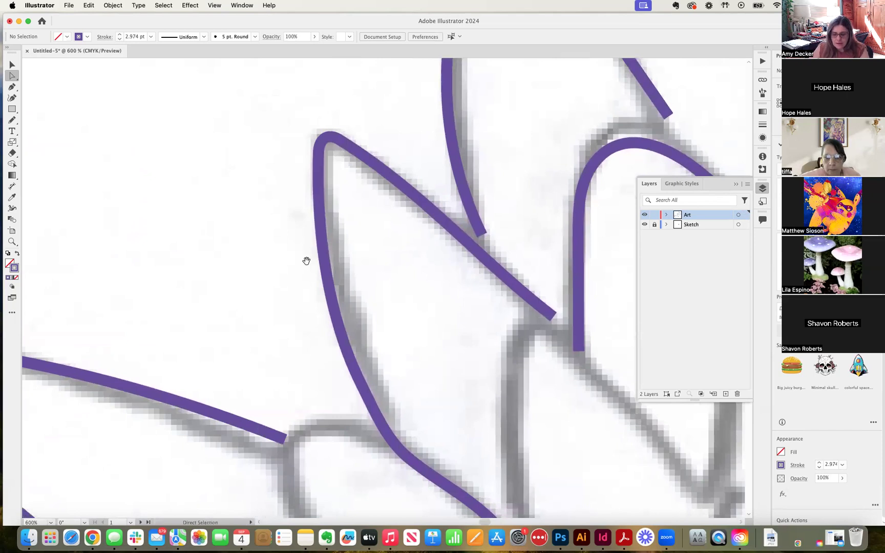
pyautogui.press('super+minus')
pyautogui.moveTo(243, 236); pyautogui.dragTo(299, 271)
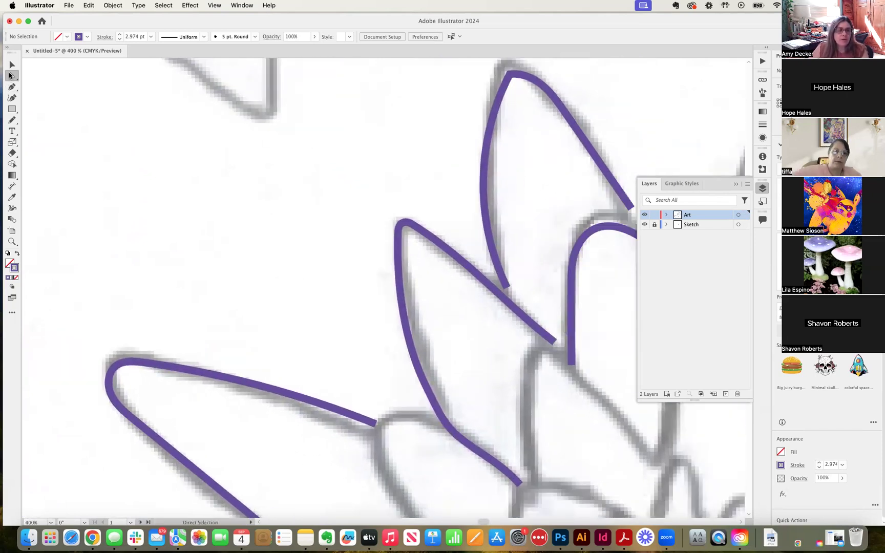
pyautogui.click(12, 120)
pyautogui.moveTo(178, 279); pyautogui.dragTo(172, 259)
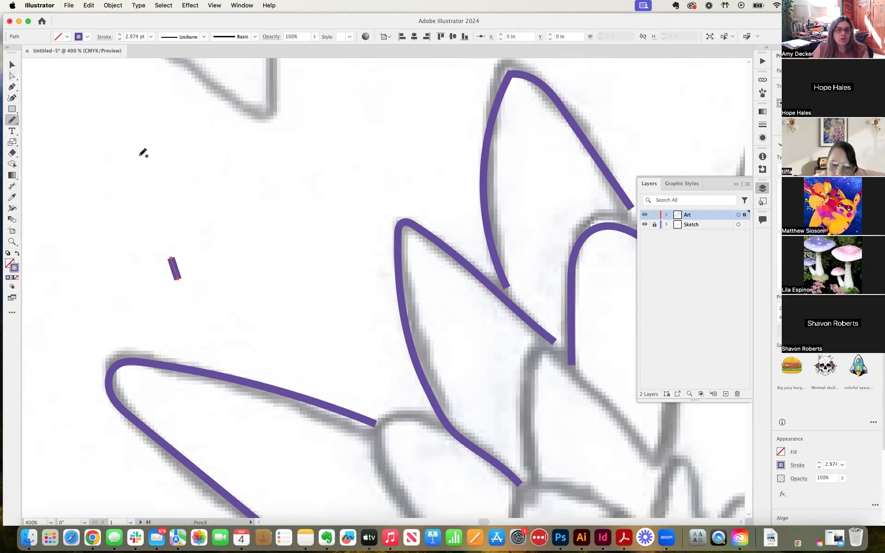
pyautogui.press('\\')
pyautogui.press('BackSpace')
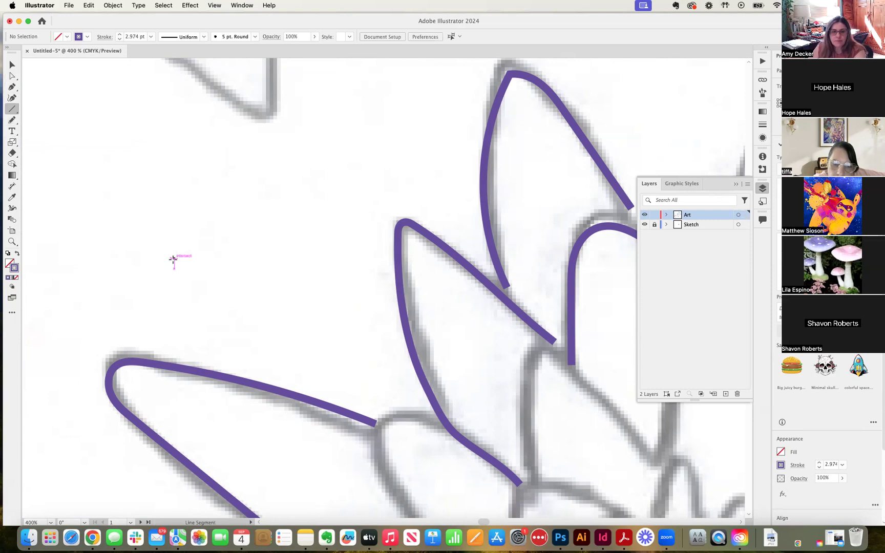
pyautogui.moveTo(180, 297)
pyautogui.mouseDown()
pyautogui.moveTo(136, 72)
pyautogui.moveTo(257, 83)
pyautogui.moveTo(75, 128)
pyautogui.moveTo(121, 120)
pyautogui.mouseUp()
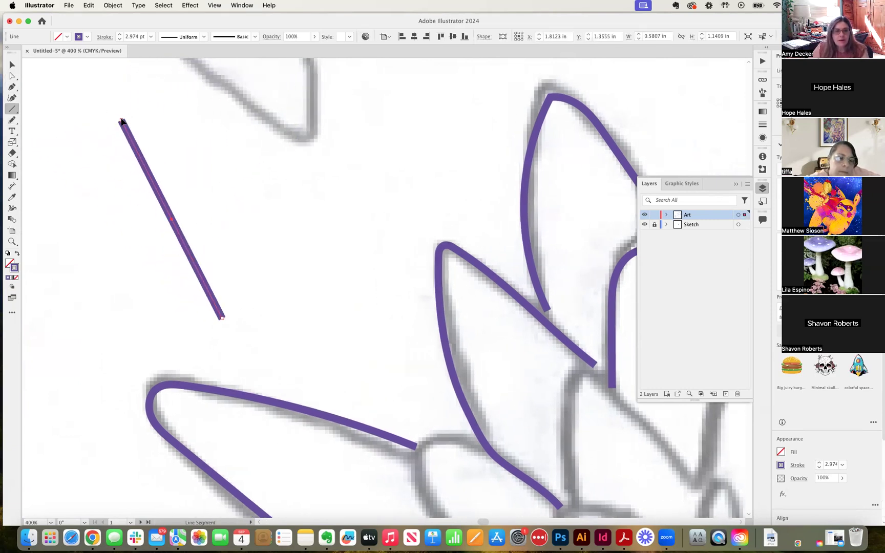
pyautogui.press('BackSpace')
pyautogui.moveTo(180, 307); pyautogui.dragTo(395, 167)
pyautogui.press('BackSpace')
pyautogui.moveTo(243, 324); pyautogui.dragTo(132, 167)
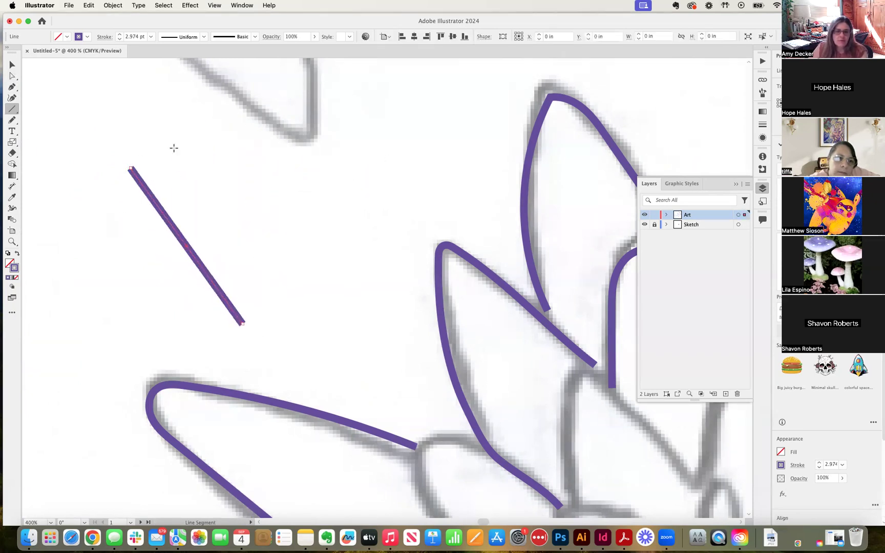
pyautogui.press('BackSpace')
pyautogui.moveTo(244, 335); pyautogui.dragTo(101, 109)
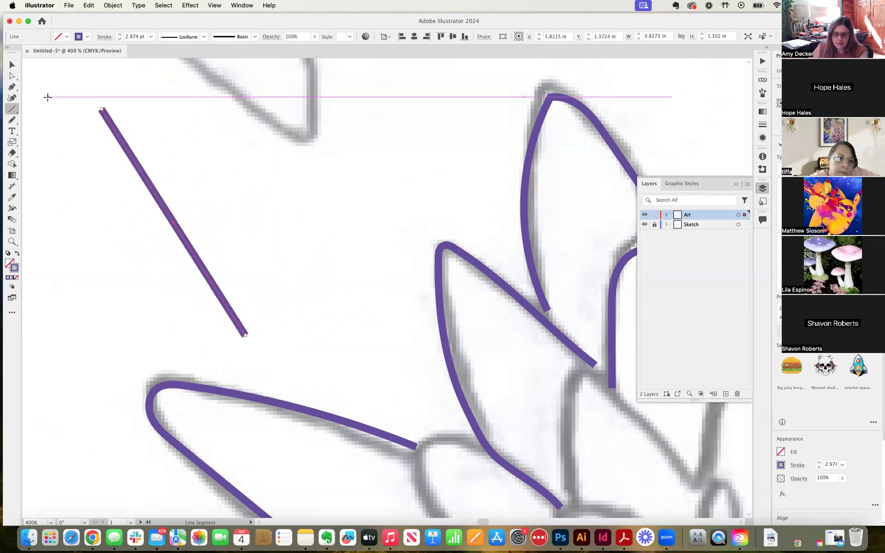
pyautogui.press('BackSpace')
pyautogui.click(14, 120)
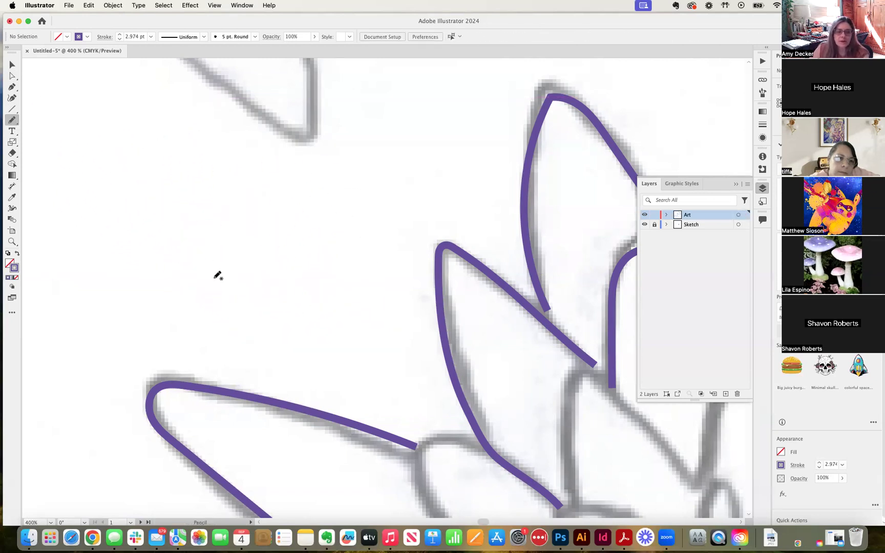
# Draw a new petal outline at the upper left and round its tip into a smooth curve
pyautogui.moveTo(261, 316)
pyautogui.mouseDown()
pyautogui.moveTo(218, 276)
pyautogui.moveTo(158, 189)
pyautogui.moveTo(153, 149)
pyautogui.mouseUp()
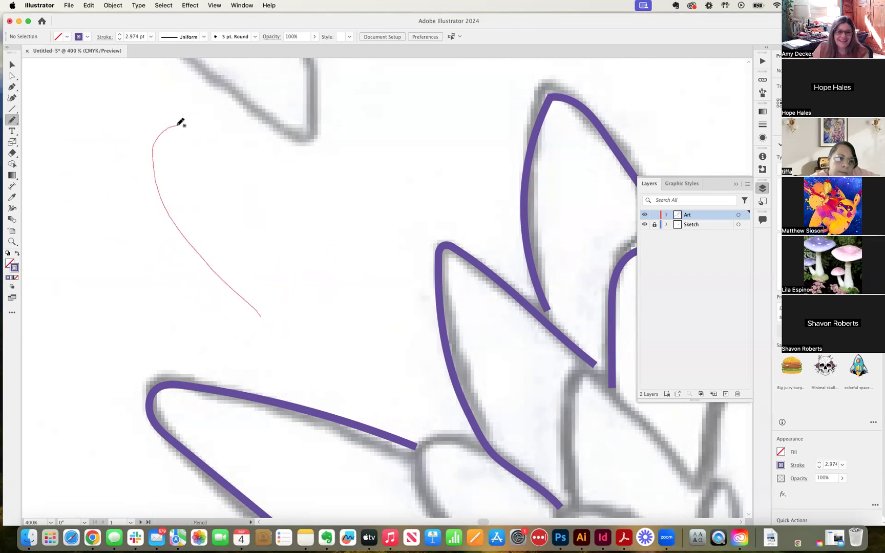
pyautogui.moveTo(201, 116); pyautogui.dragTo(299, 271)
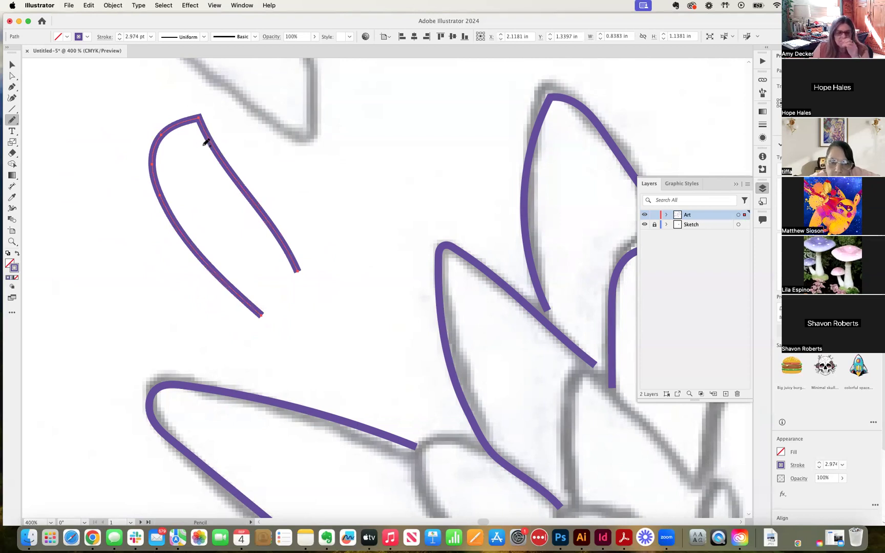
pyautogui.click(12, 76)
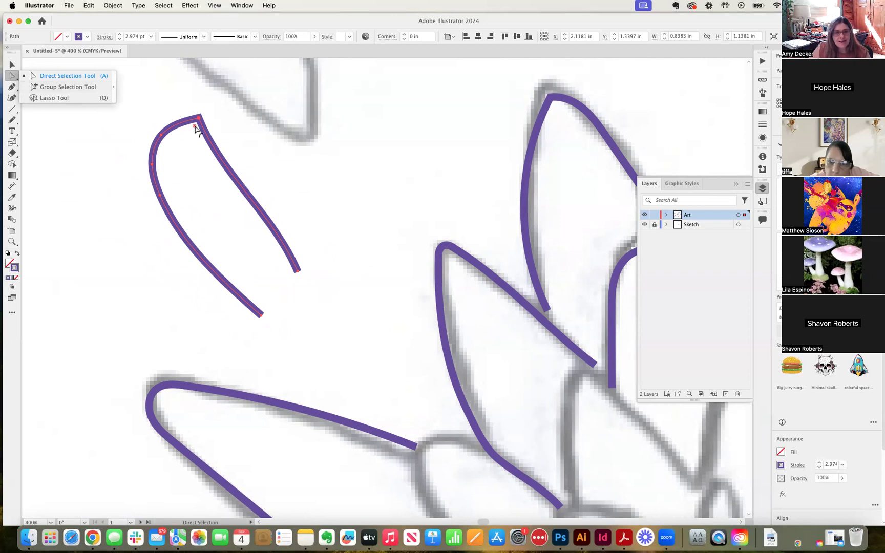
pyautogui.moveTo(195, 126); pyautogui.dragTo(179, 148)
# Zoom out to 300% and pan to show the new petal beside the others
pyautogui.press('v')
pyautogui.click(94, 100)
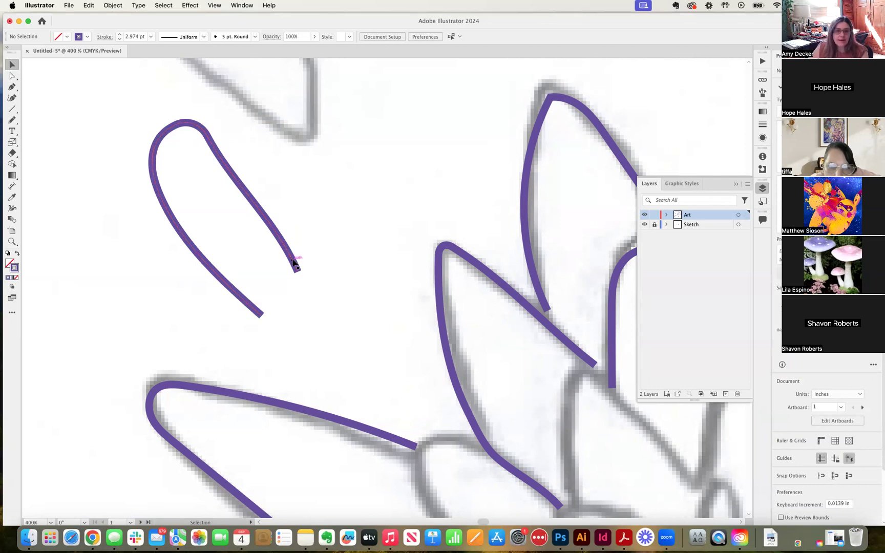
pyautogui.click(215, 152)
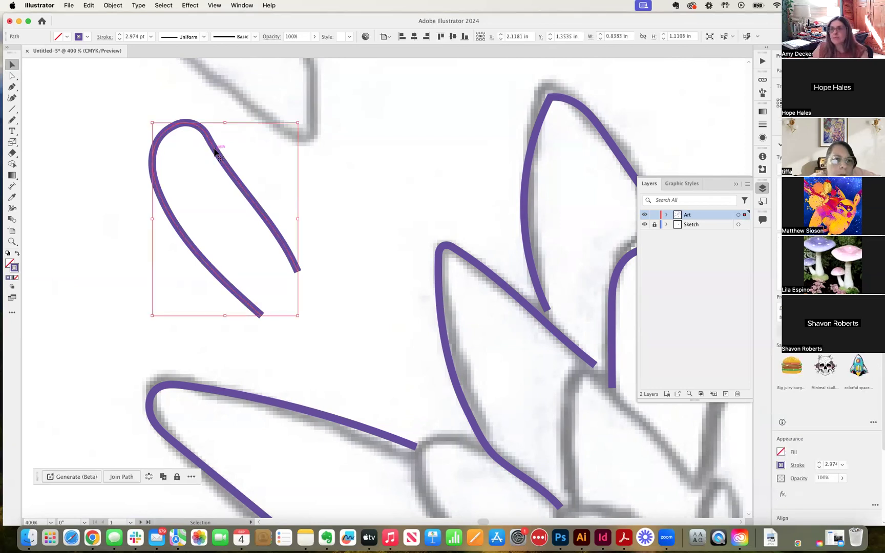
pyautogui.press('a')
pyautogui.press('super+minus')
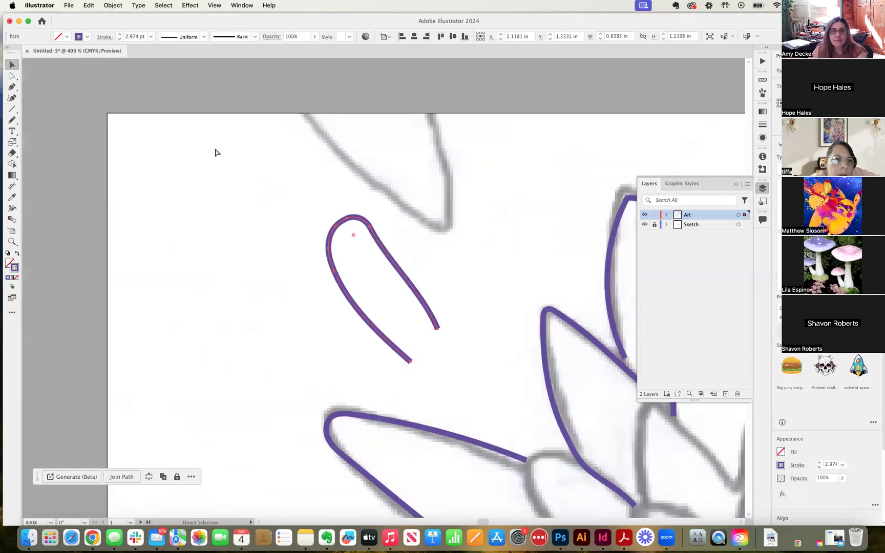
pyautogui.press('v')
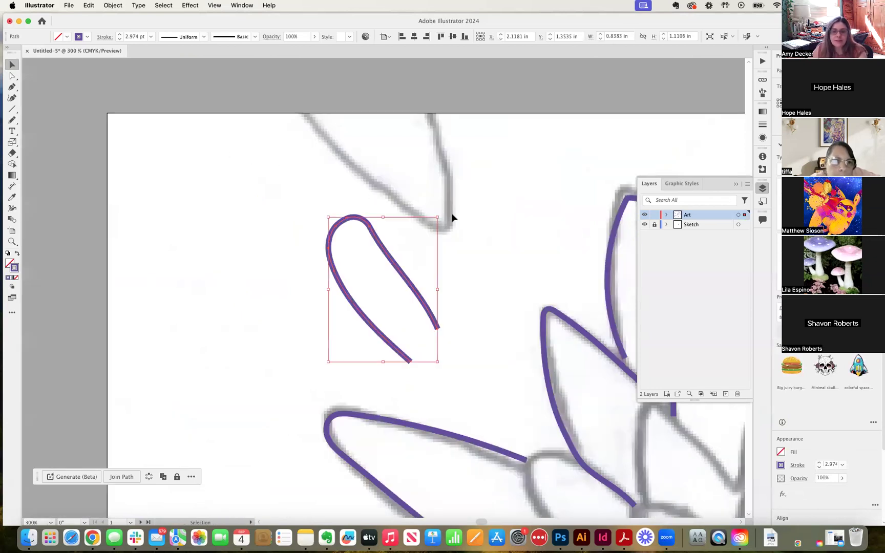
pyautogui.click(457, 233)
pyautogui.moveTo(458, 233); pyautogui.dragTo(307, 150)
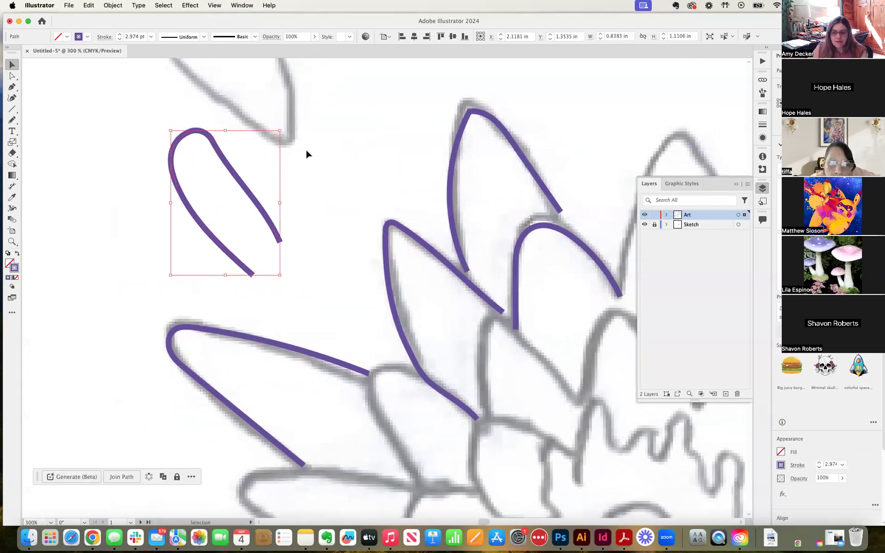